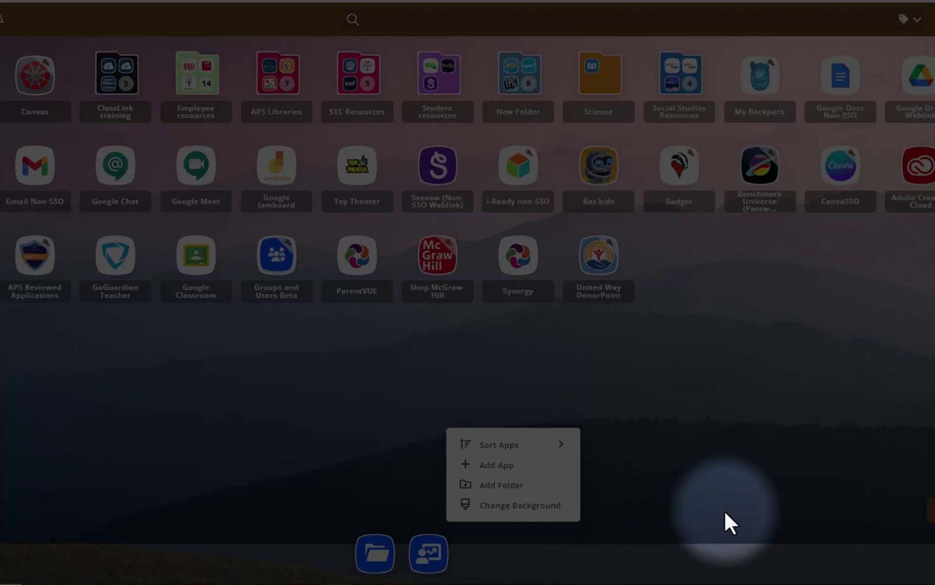
- Launch Canva from the CanvaSSO tile on the ClassLink launchpad
click(849, 184)
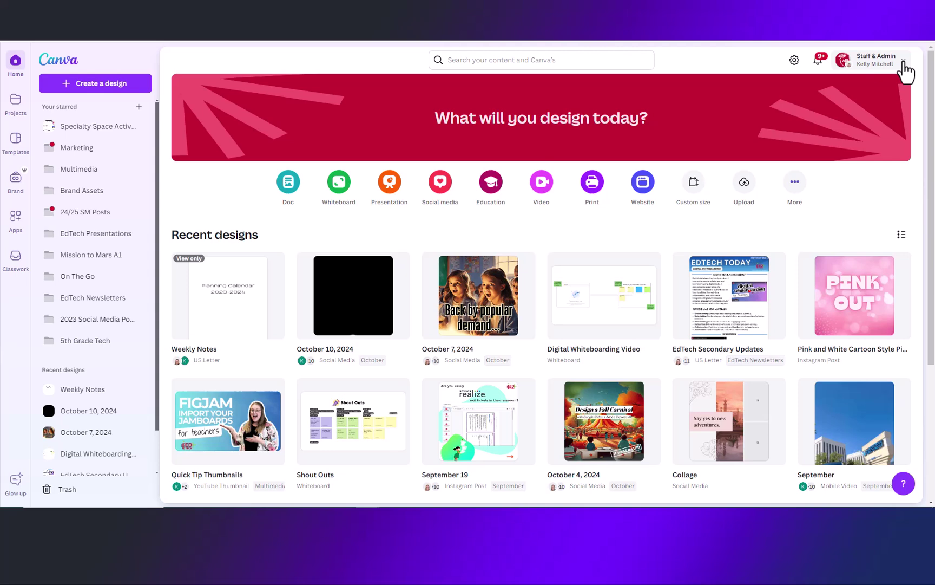
- Check the account's team, then start a new blank Whiteboard design
click(903, 63)
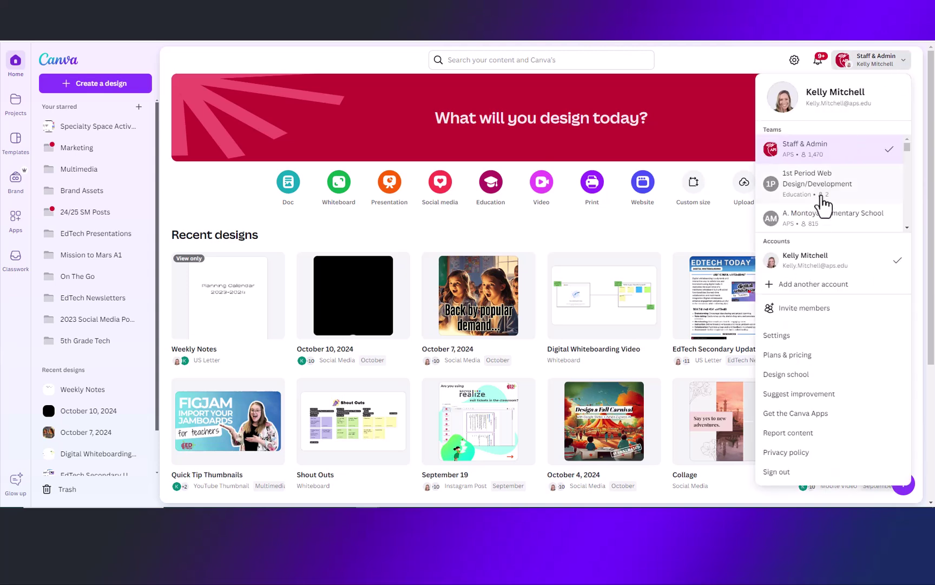
click(775, 66)
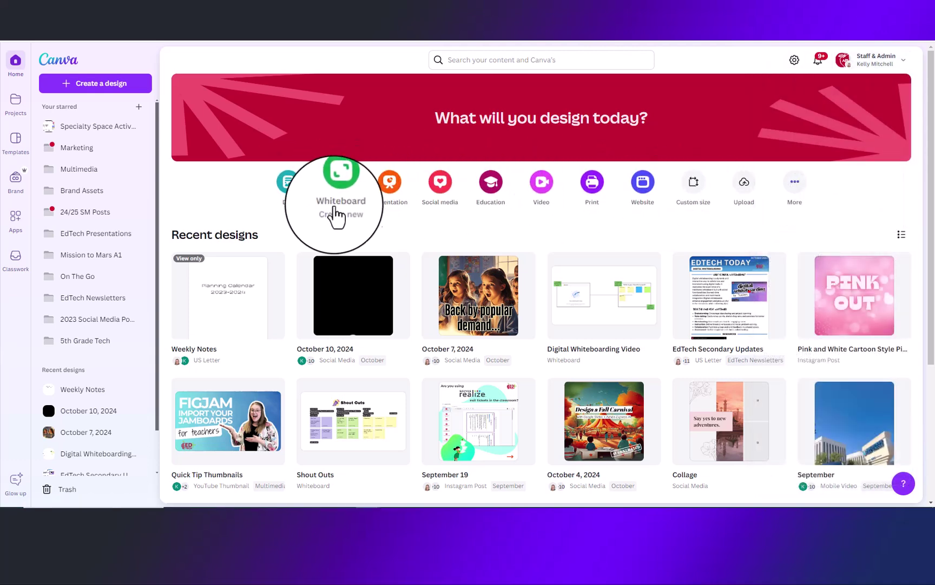
click(339, 190)
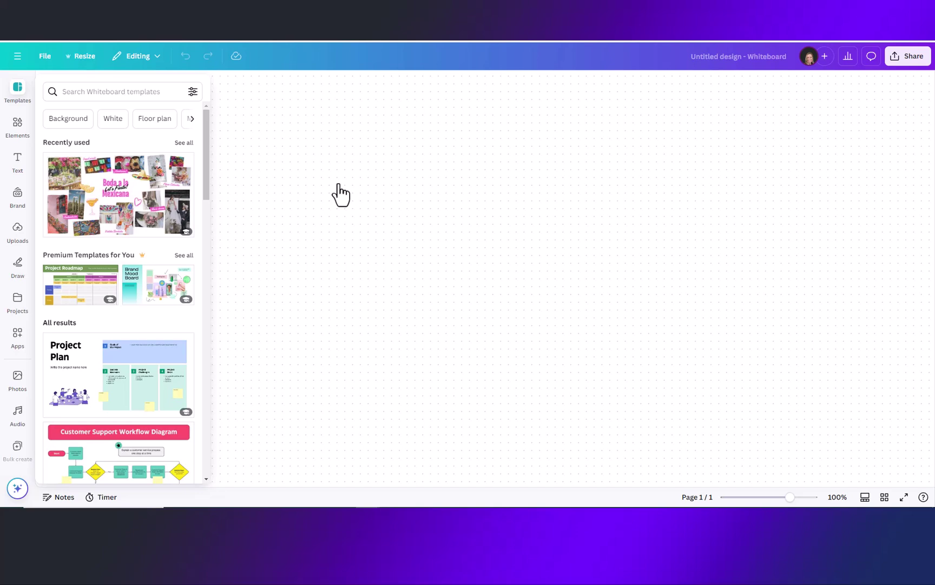
- Close the Templates panel and zoom in on the empty dotted whiteboard canvas
key(c)
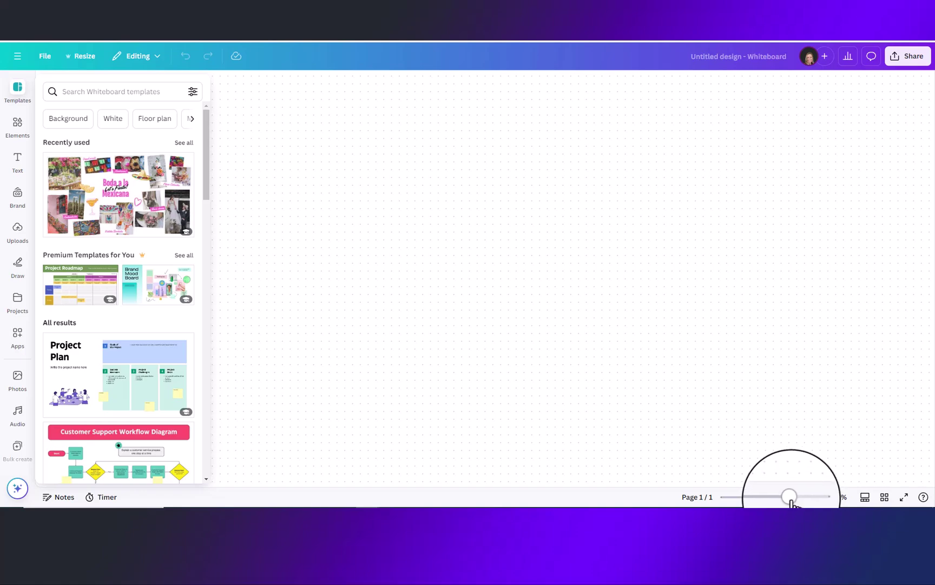
mouse_move(789, 497)
mouse_down()
mouse_move(750, 496)
mouse_move(803, 496)
mouse_up()
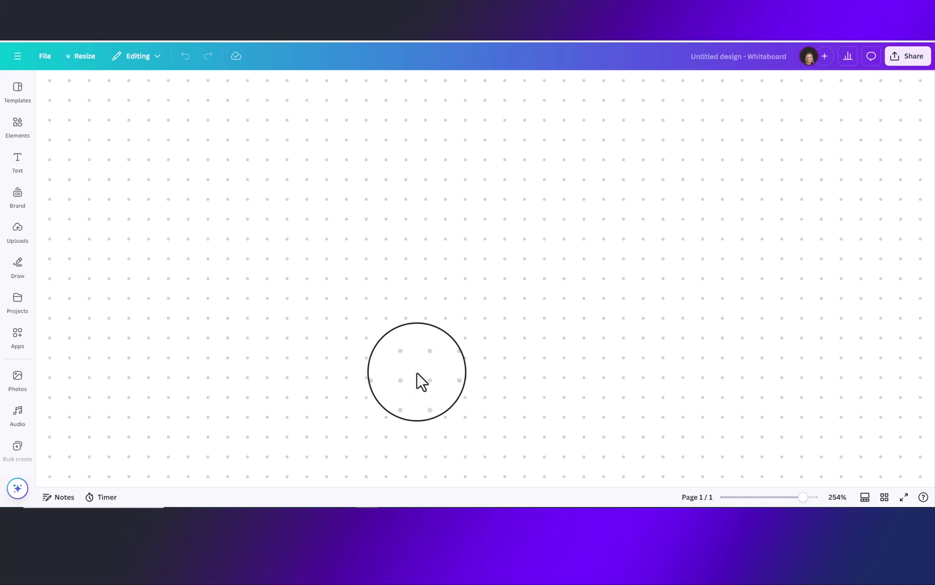
- In Grid view, add two blank pages for three in total, then reopen page 1
click(884, 497)
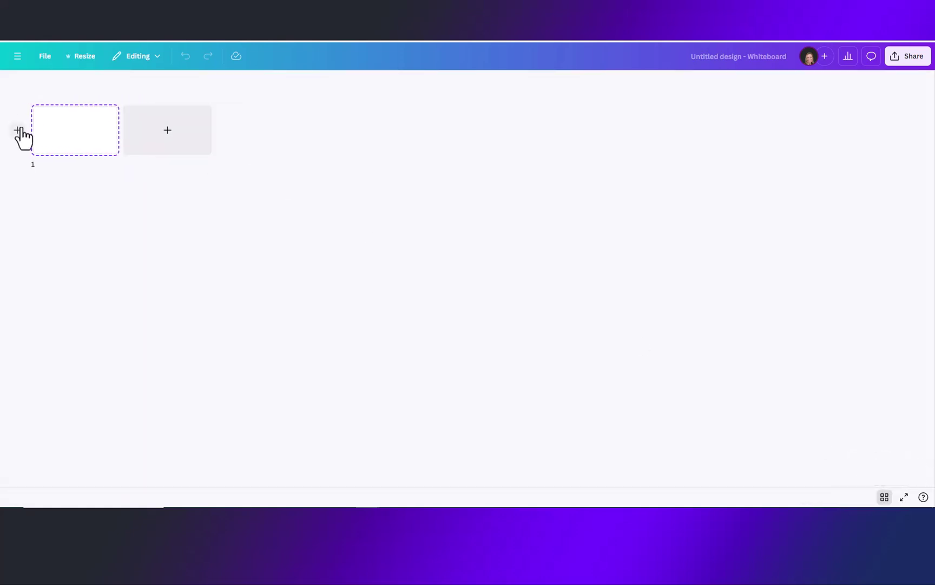
click(145, 137)
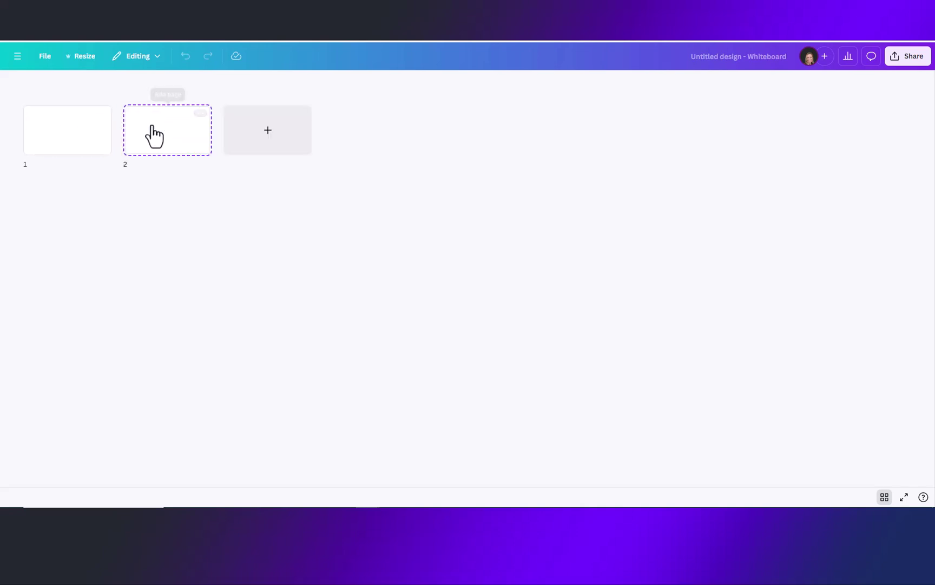
click(263, 134)
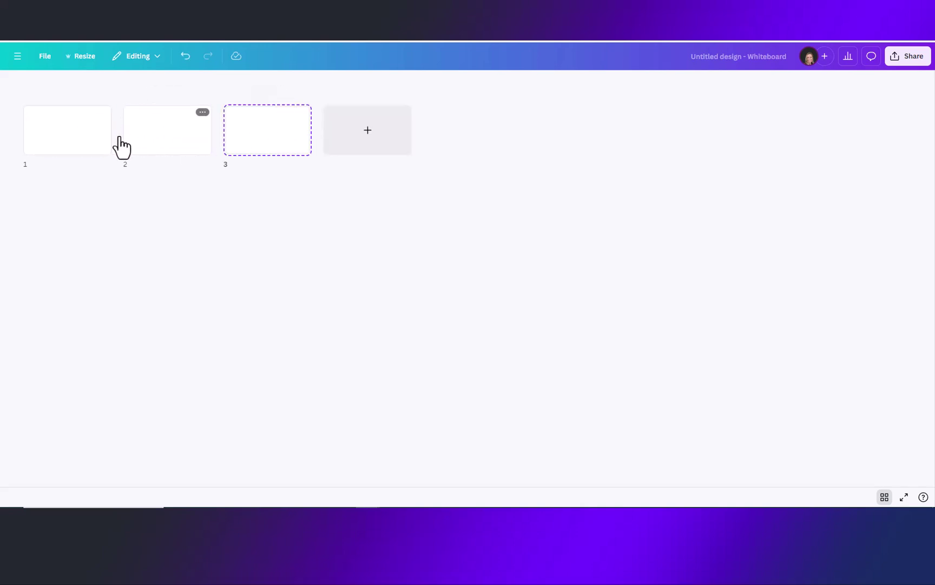
double_click(63, 142)
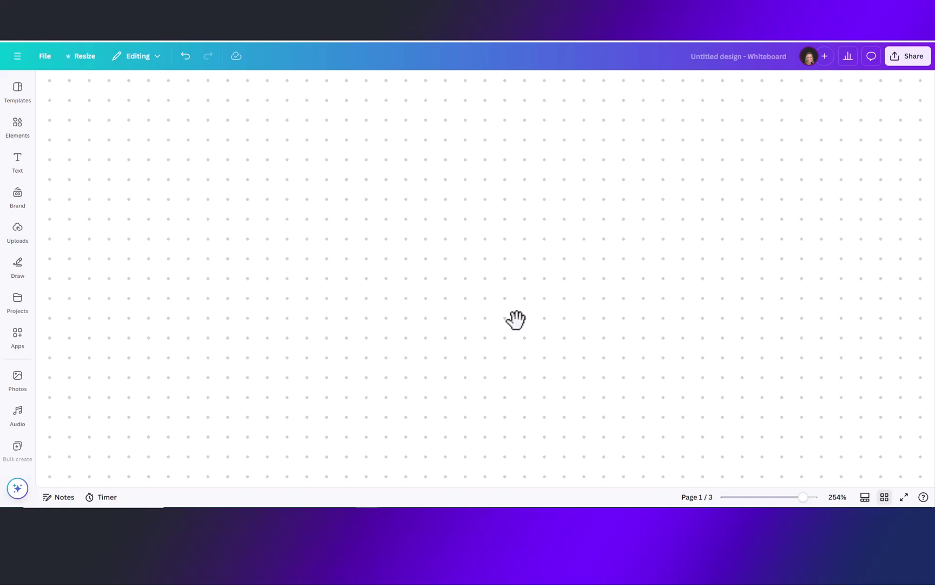
drag(516, 319, 225, 328)
drag(401, 337, 390, 335)
- Try the countdown timer and page notes, then minimize and close them
click(101, 498)
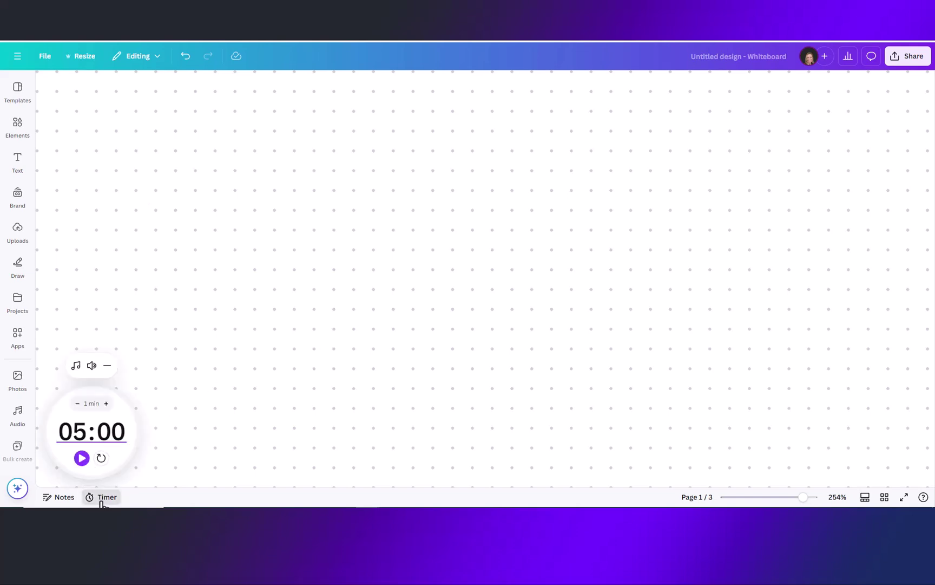
click(107, 373)
click(68, 499)
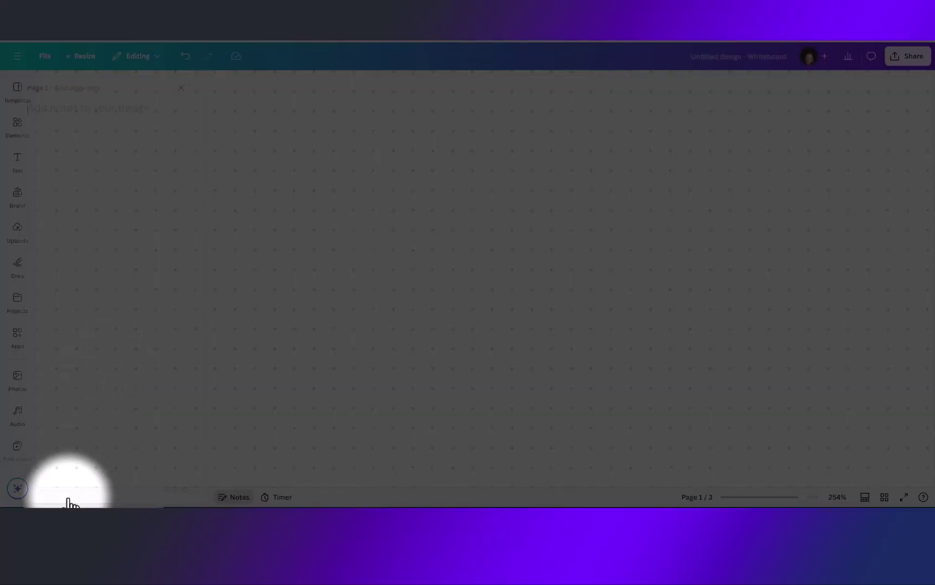
click(236, 498)
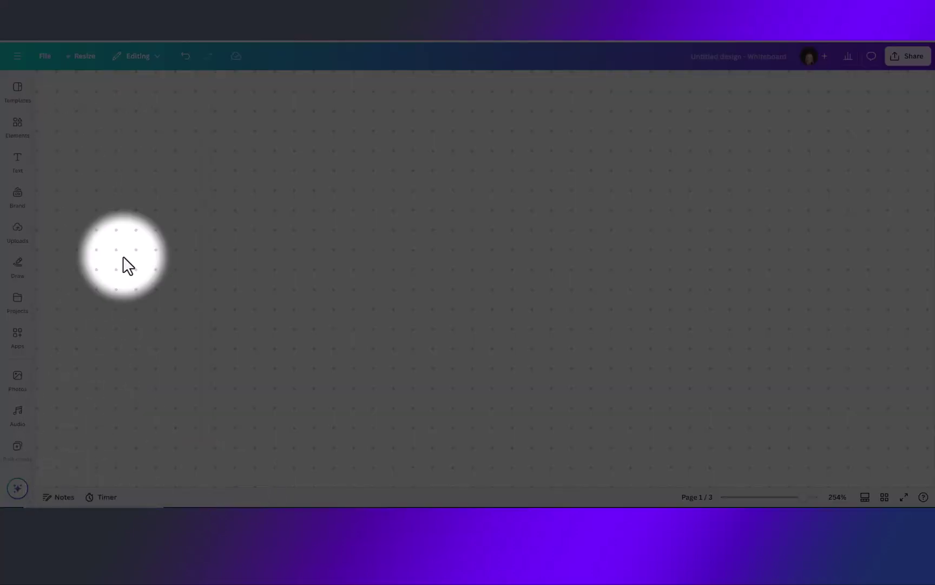
- Rename the design to 'Whiteboard' and view its File menu options
click(725, 61)
key(BackSpace)
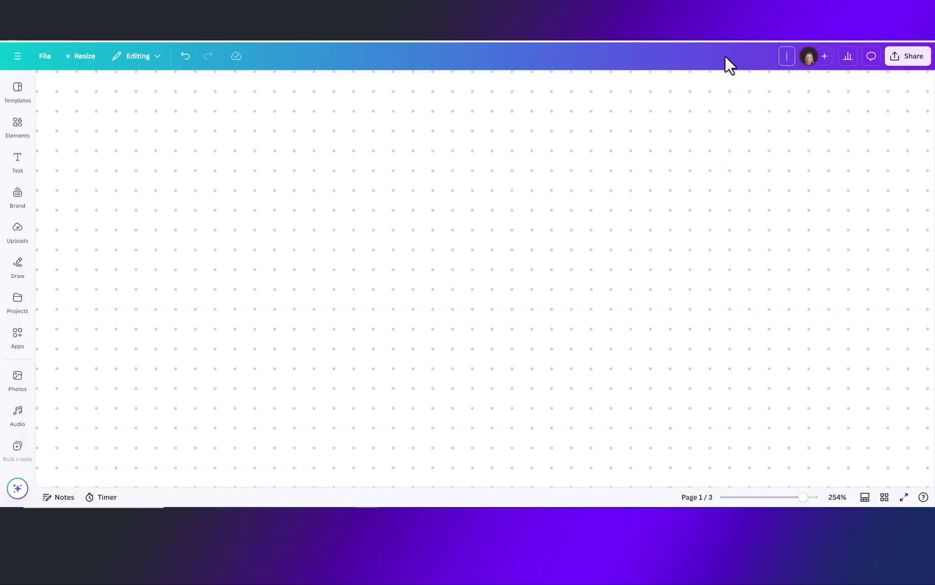
text(Whiteboard)
key(Return)
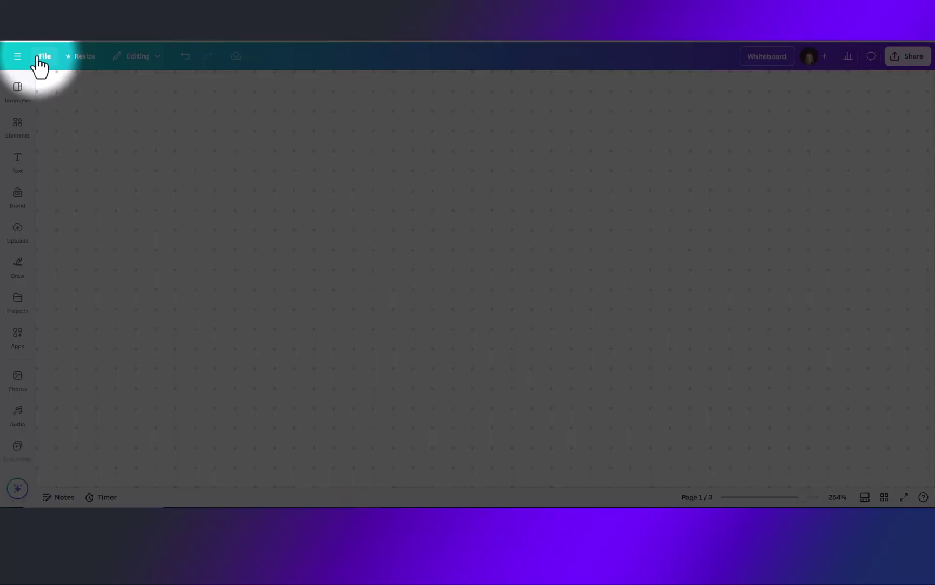
click(41, 55)
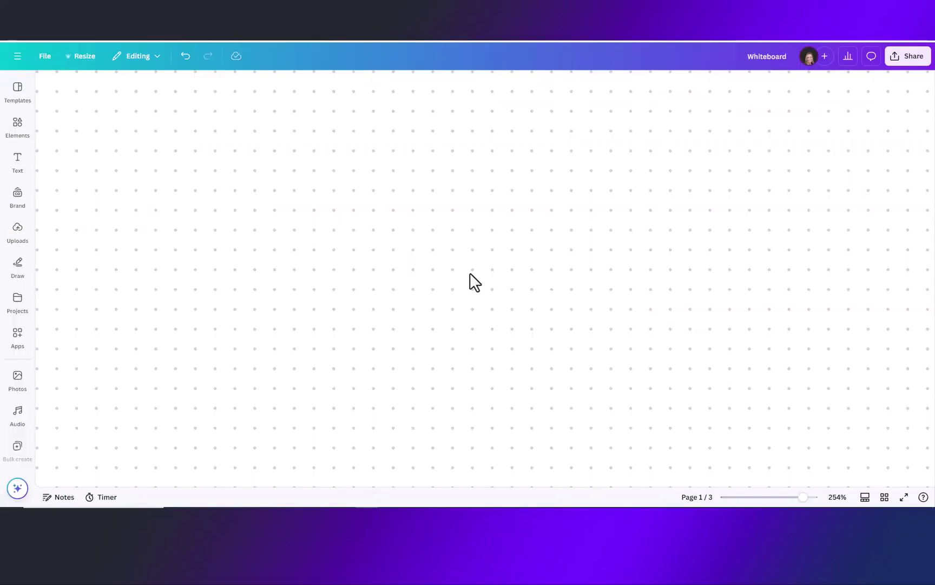
- Browse Elements, Photos, Templates and Text in the sidebar, ending on the Draw tools
click(17, 127)
click(17, 379)
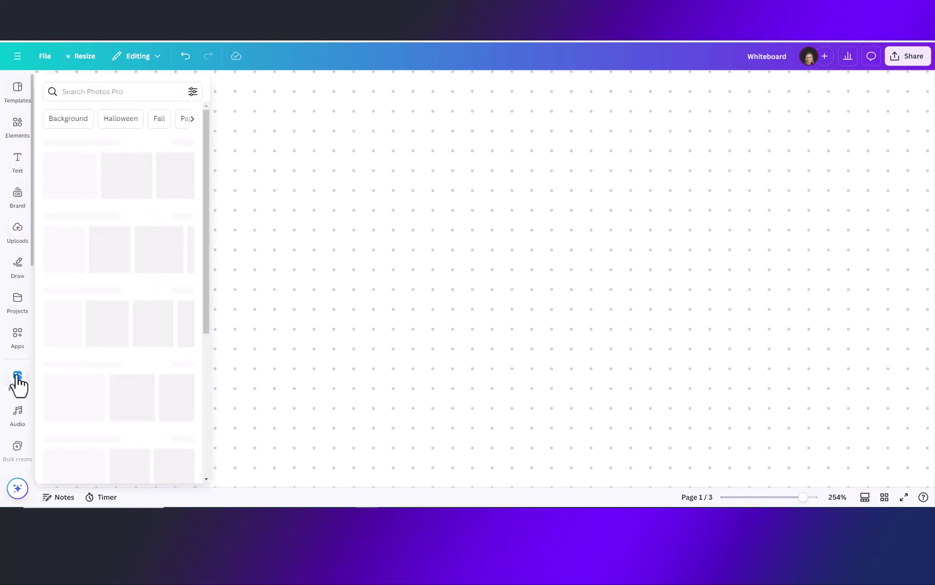
click(17, 104)
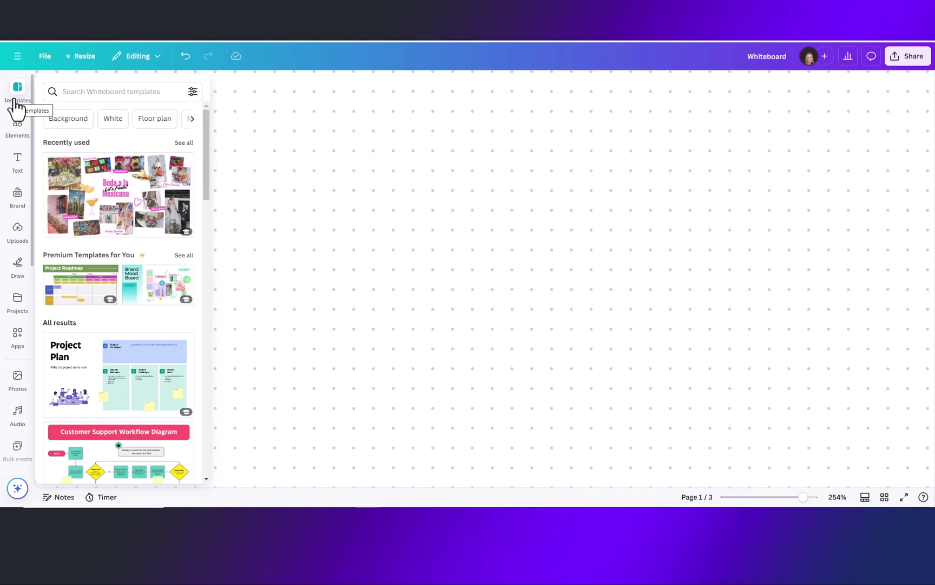
click(17, 162)
click(18, 266)
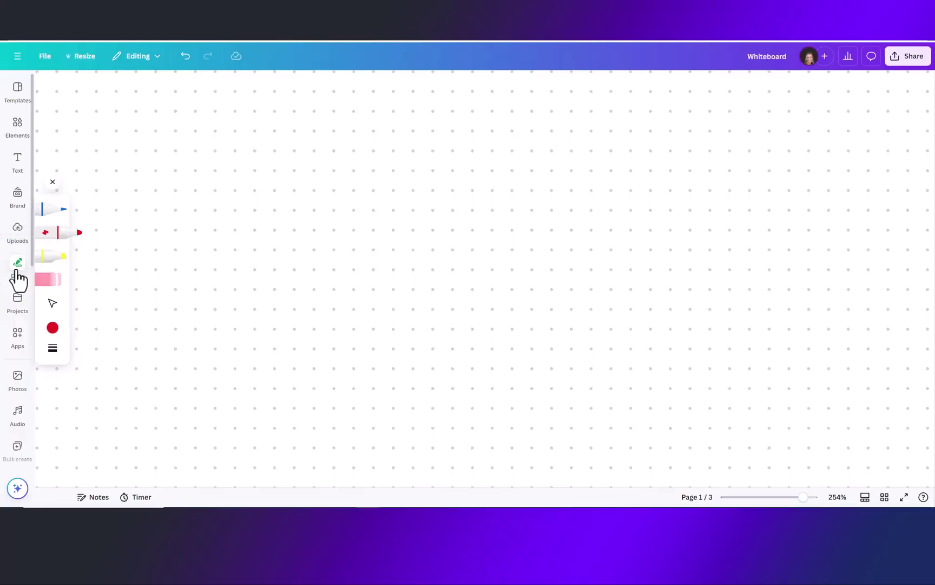
- Try the blue pen, red marker and yellow highlighter, settling on the blue pen
click(57, 216)
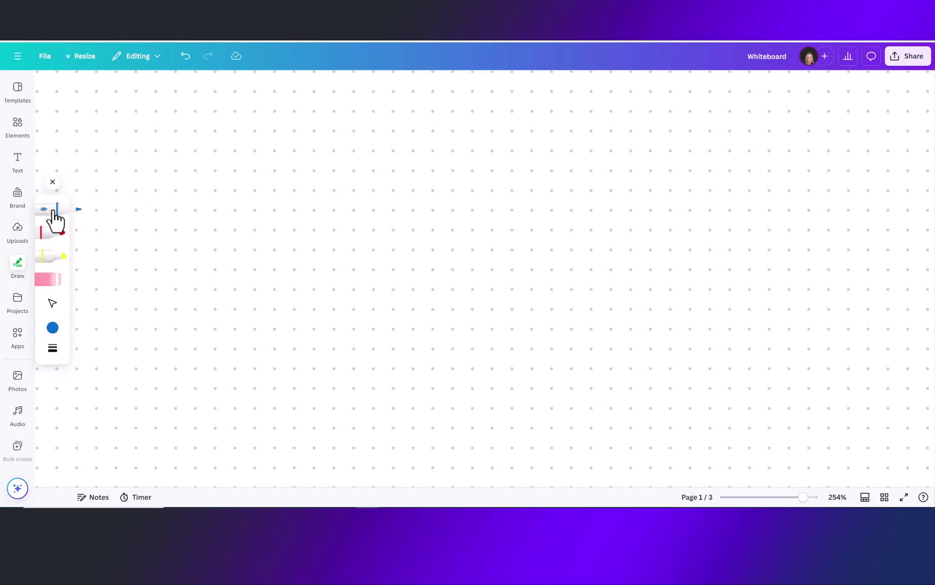
click(54, 234)
click(47, 264)
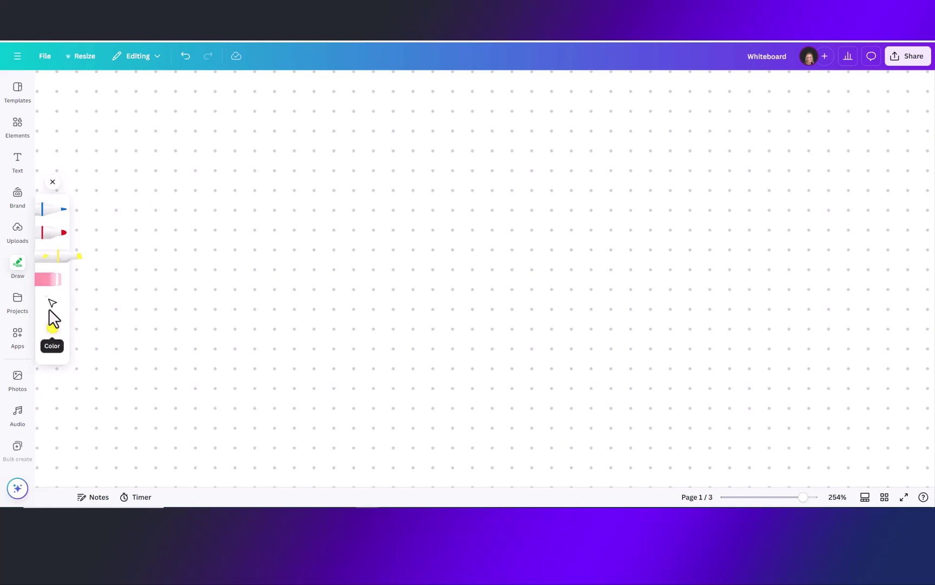
click(45, 209)
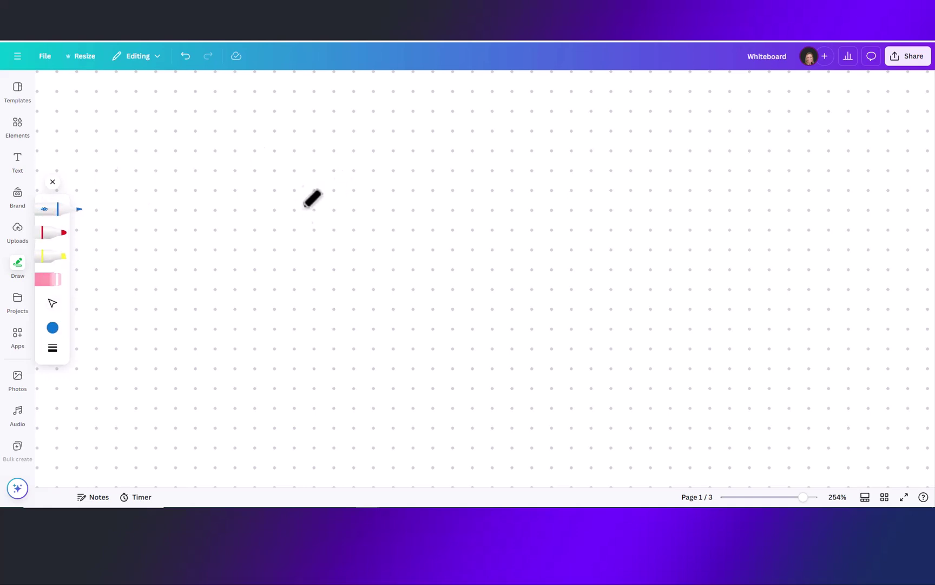
- Handwrite 'Hello' in blue pen and marquee-select all its strokes
drag(293, 193, 299, 288)
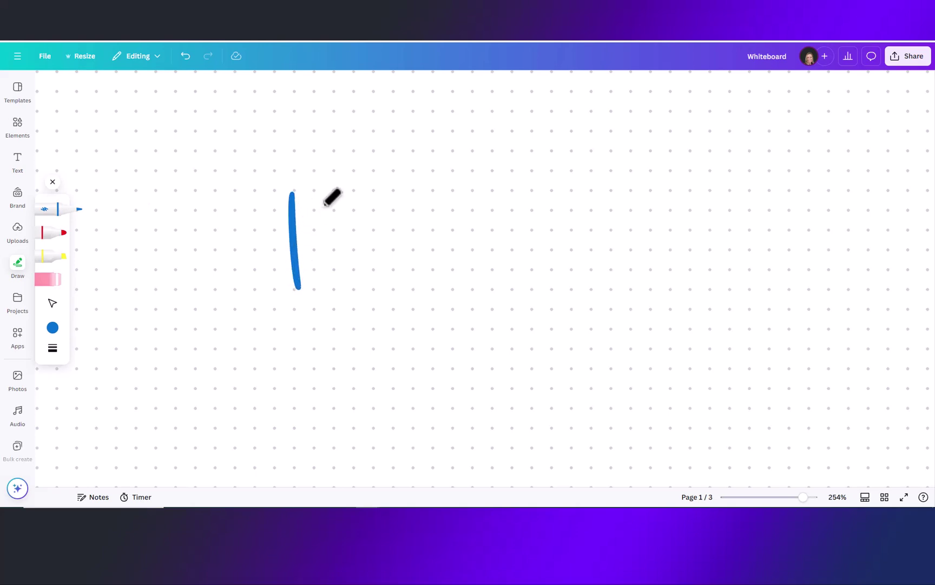
drag(324, 191, 330, 288)
click(53, 303)
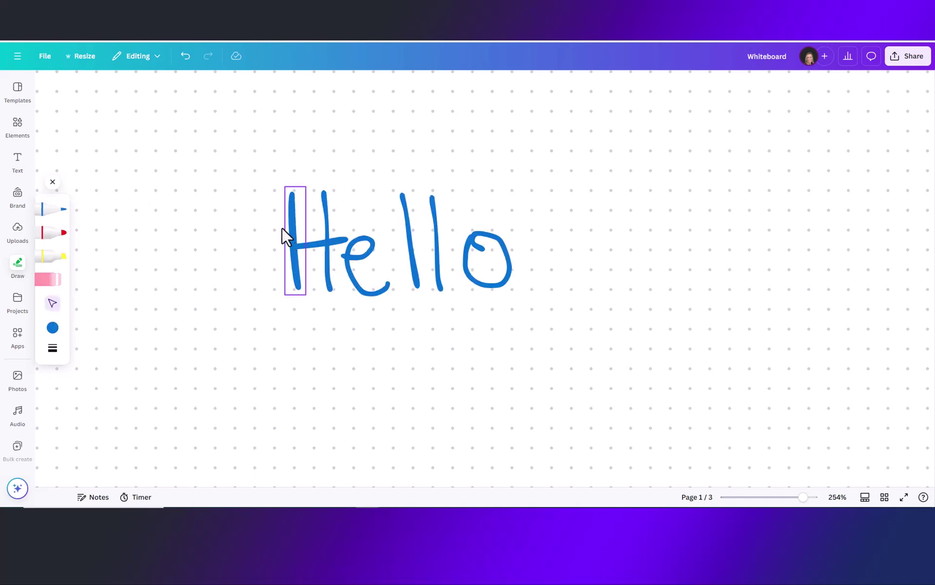
drag(255, 227, 544, 277)
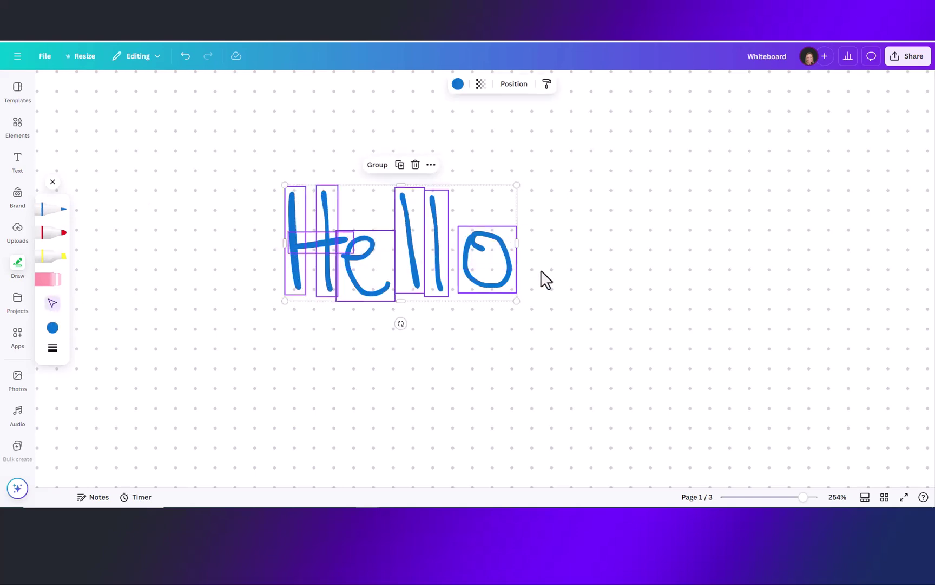
- Recolour the Hello strokes dark red and group them into one element
click(456, 84)
click(106, 360)
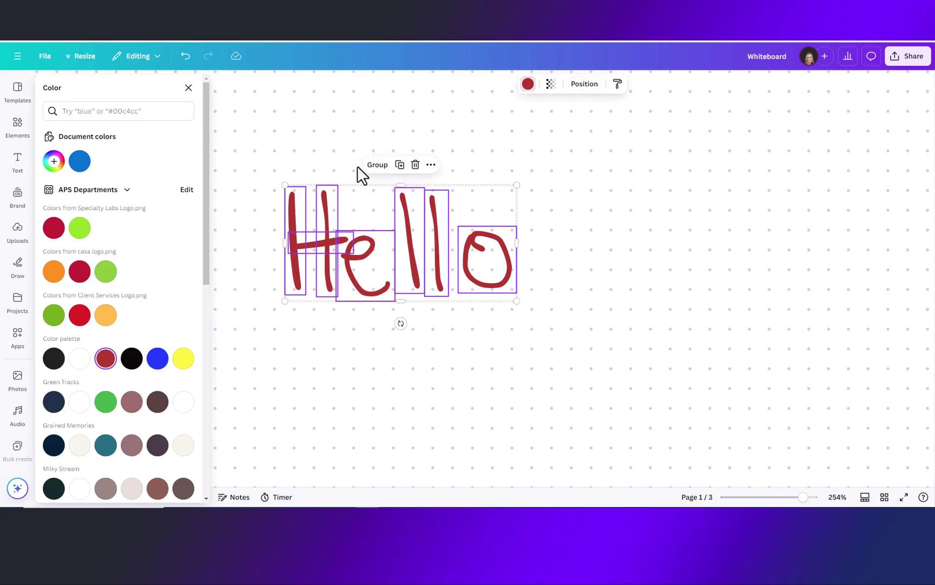
click(374, 166)
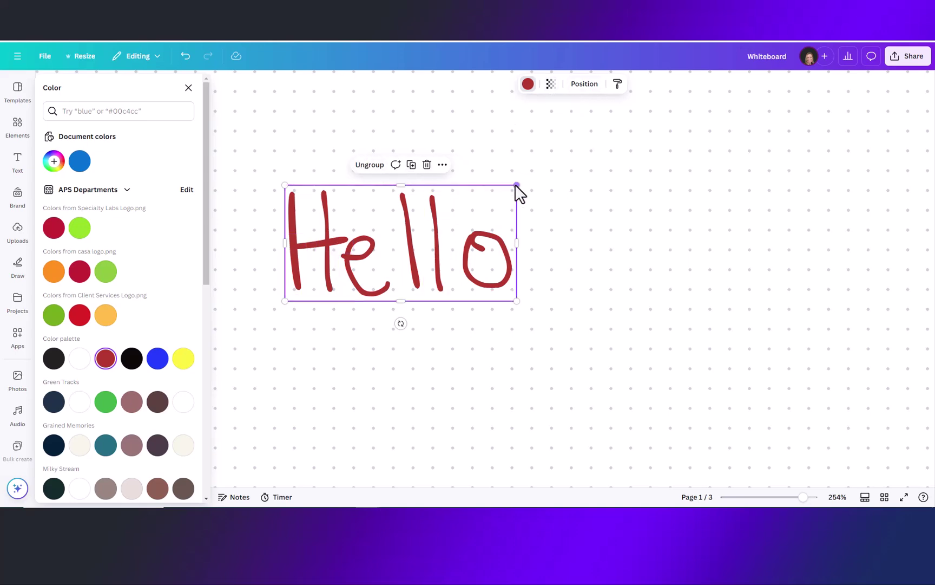
- Shrink Hello, tilt it slightly, and move it toward the upper left of the page
mouse_move(515, 185)
mouse_down()
mouse_move(334, 253)
mouse_move(504, 230)
mouse_up()
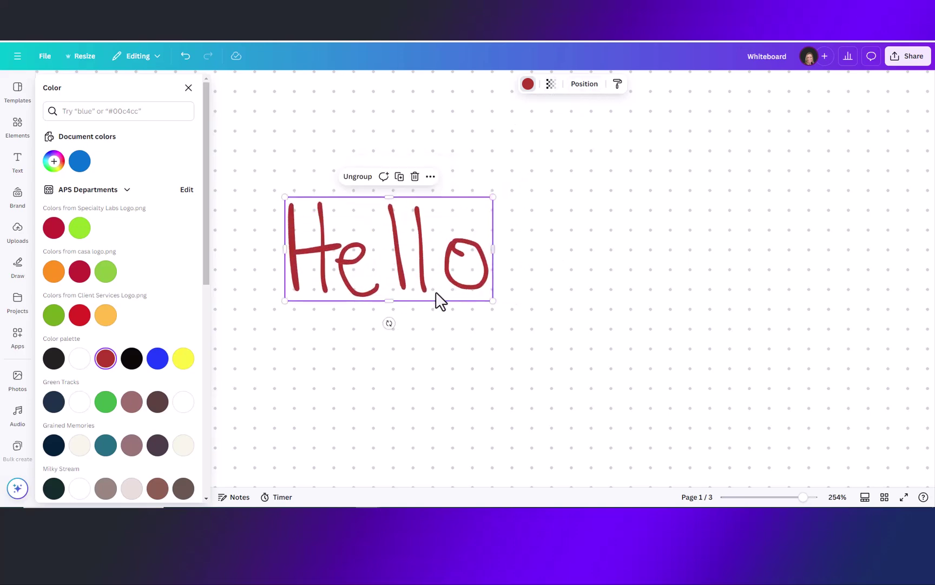
mouse_move(390, 270)
mouse_down()
mouse_move(309, 259)
mouse_move(395, 192)
mouse_move(374, 226)
mouse_up()
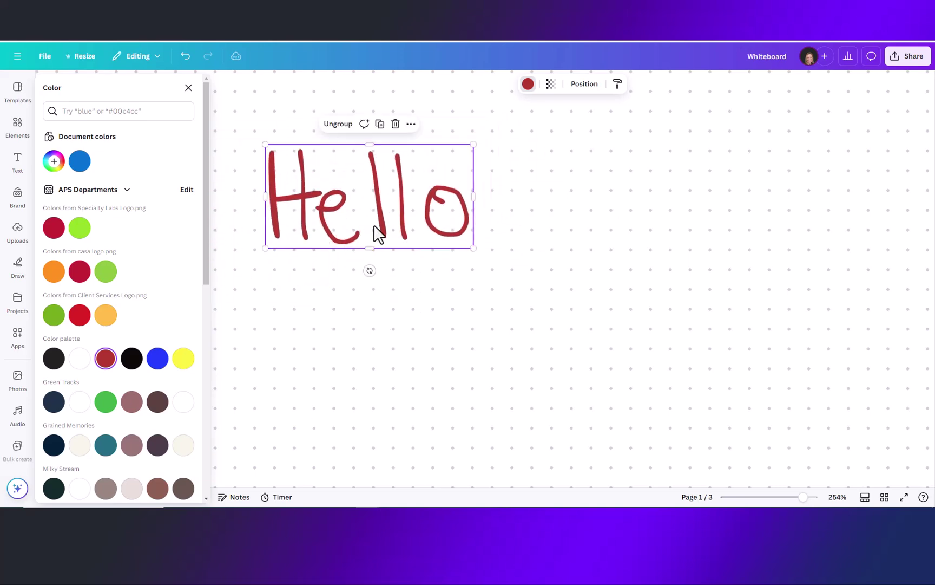
mouse_move(367, 272)
mouse_down()
mouse_move(403, 267)
mouse_move(382, 271)
mouse_up()
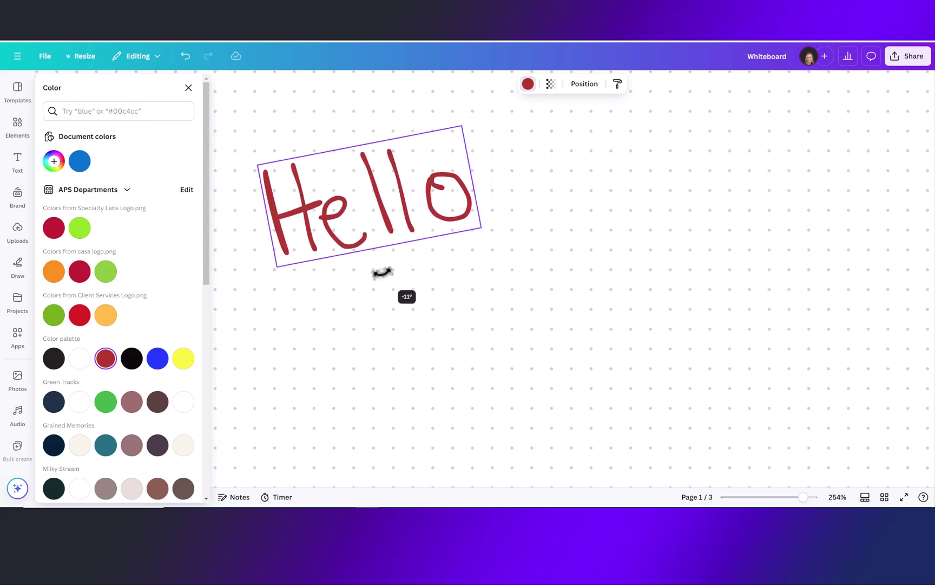
drag(463, 125, 402, 179)
drag(343, 215, 334, 190)
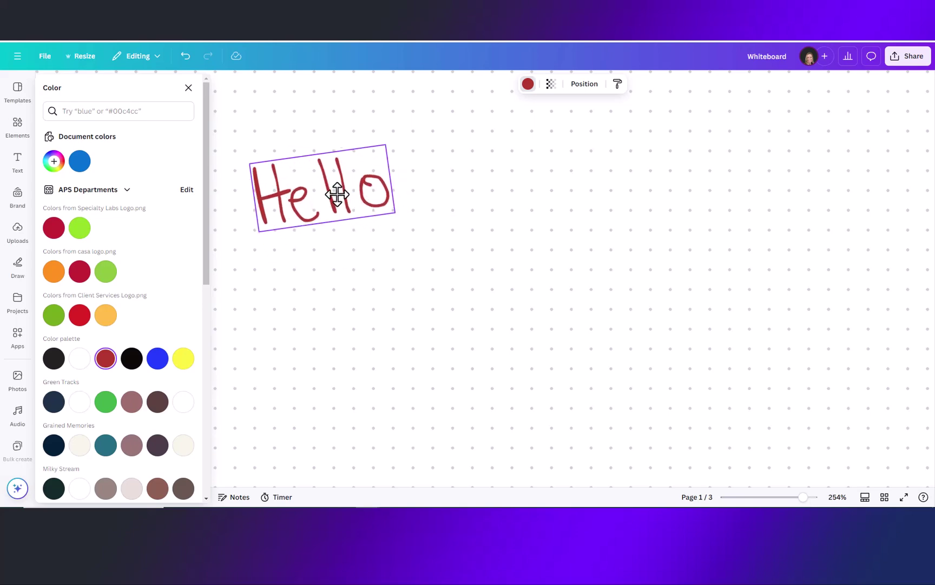
- Switch the marker colour to purple, then erase the purple 'Goodm' strokes with the Eraser
click(17, 266)
click(52, 238)
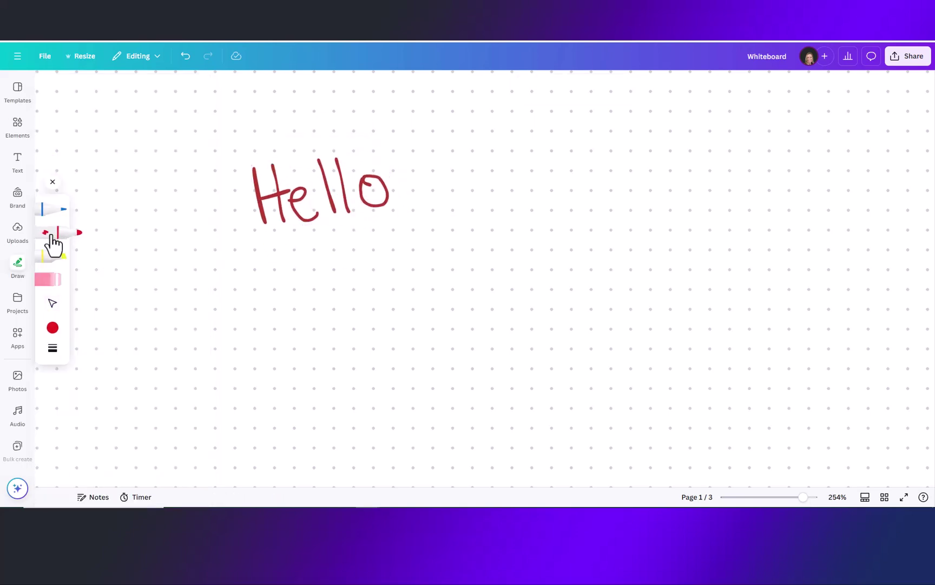
click(52, 328)
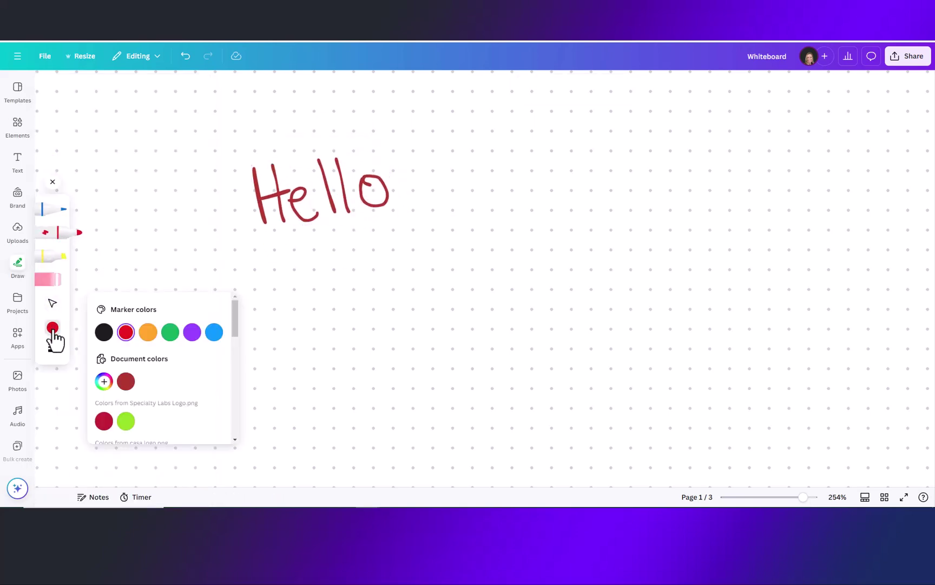
click(190, 332)
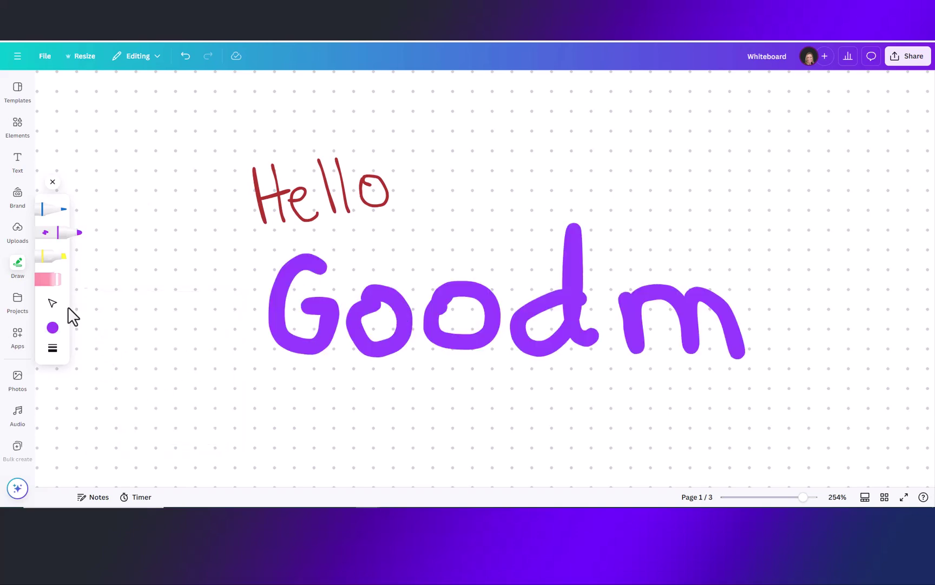
click(54, 287)
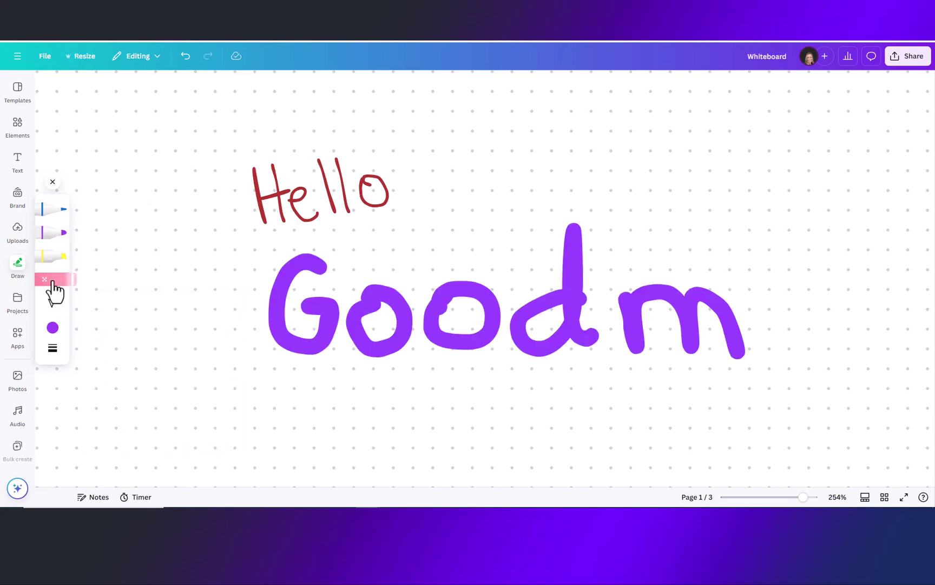
mouse_move(535, 320)
mouse_down()
mouse_move(755, 314)
mouse_move(748, 330)
mouse_move(232, 313)
mouse_up()
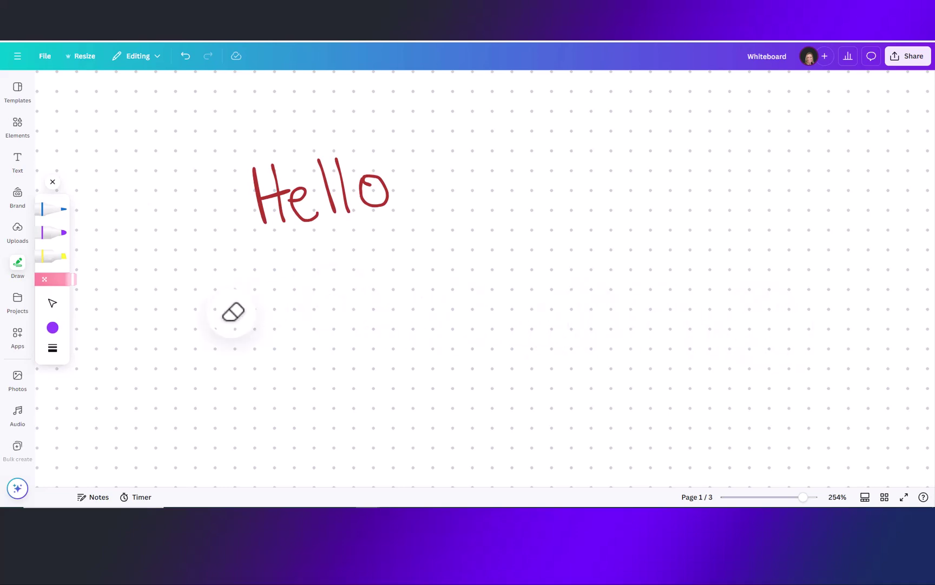
- Reselect the purple marker and set its weight to 12 with transparency at 100
click(54, 280)
click(53, 348)
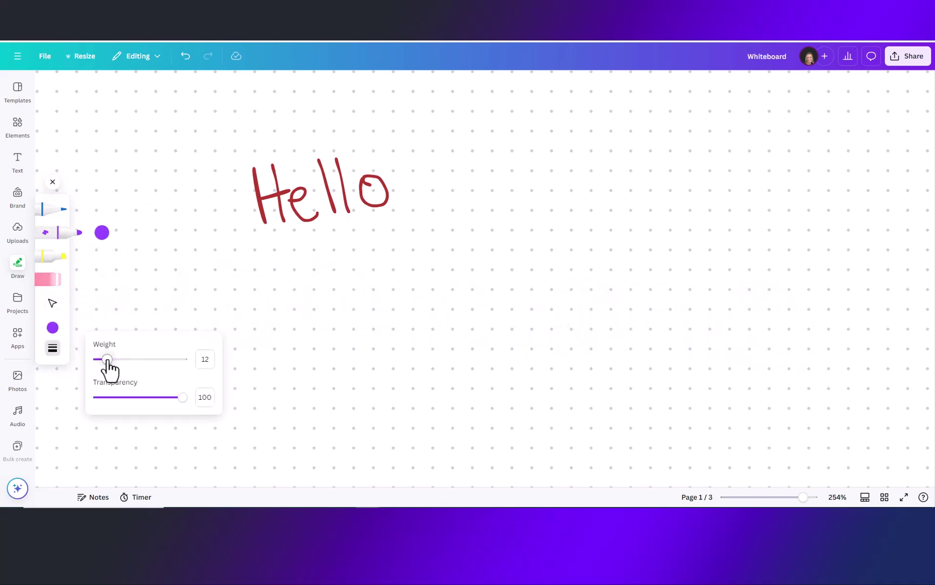
drag(108, 360, 103, 359)
mouse_move(182, 398)
mouse_down()
mouse_move(140, 398)
mouse_move(187, 403)
mouse_up()
drag(103, 360, 106, 359)
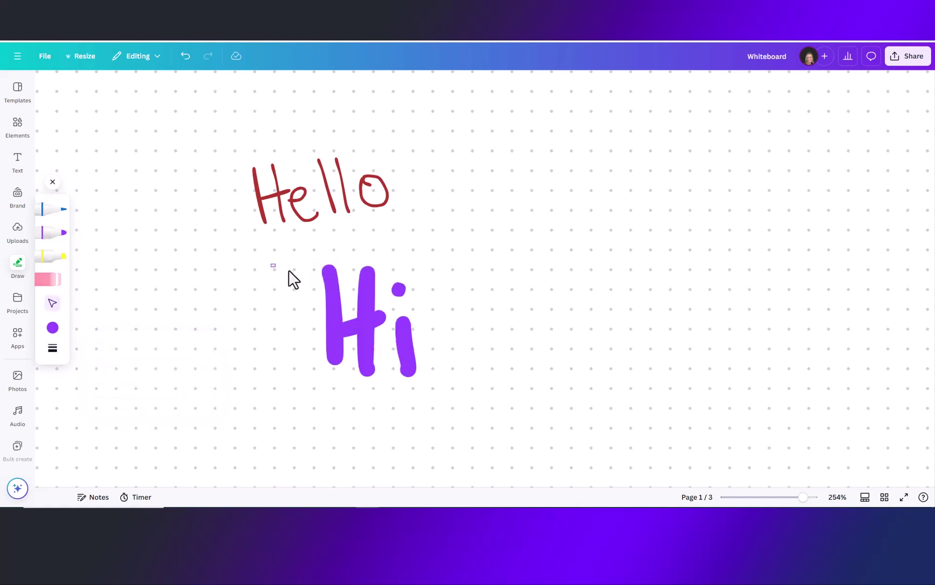
- Group the purple Hi strokes, shrink the group, and place it below Hello
drag(271, 261, 435, 376)
mouse_move(390, 337)
mouse_down()
mouse_move(507, 213)
mouse_move(539, 199)
mouse_up()
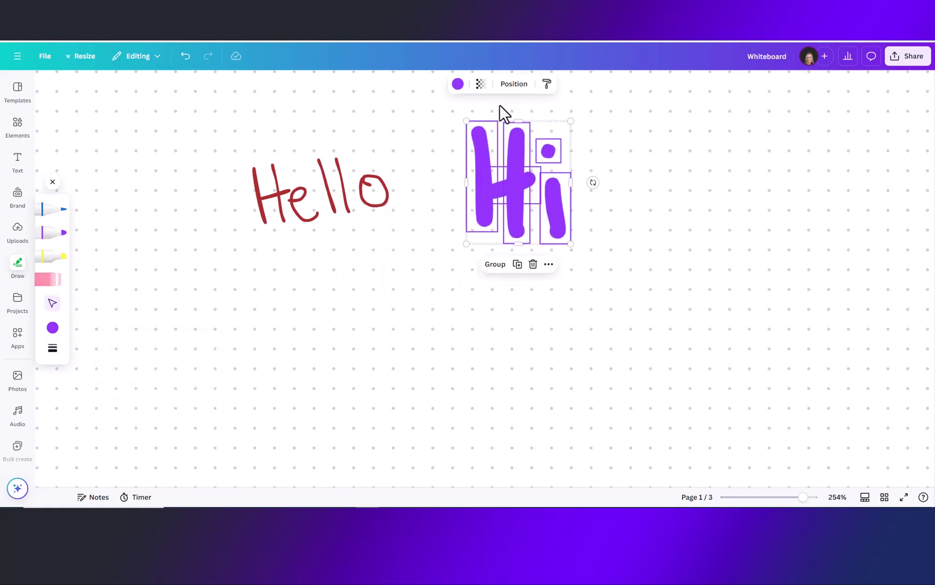
click(497, 266)
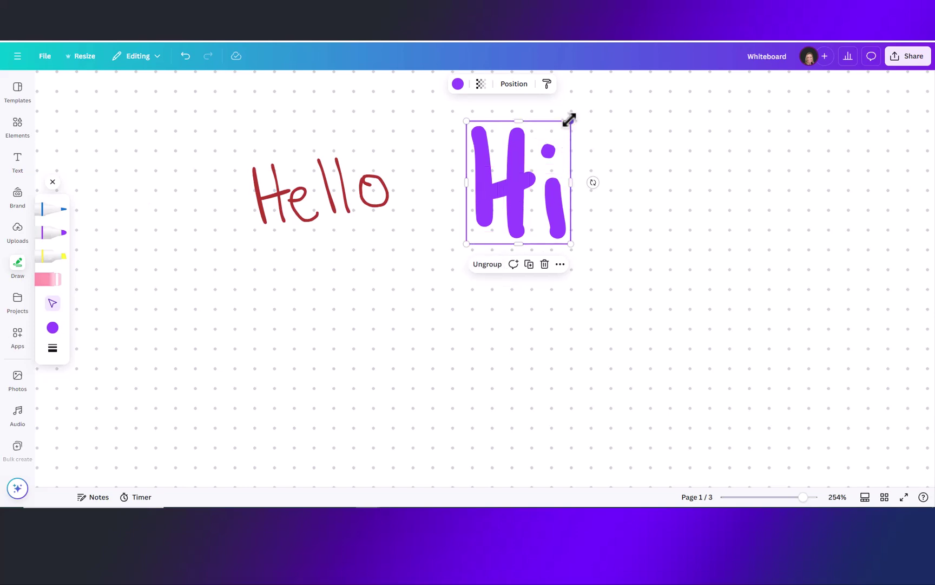
drag(570, 121, 528, 182)
drag(503, 216, 285, 291)
- Draw a yellow highlighter stroke at weight 10 across the Hi lettering
click(51, 256)
click(52, 349)
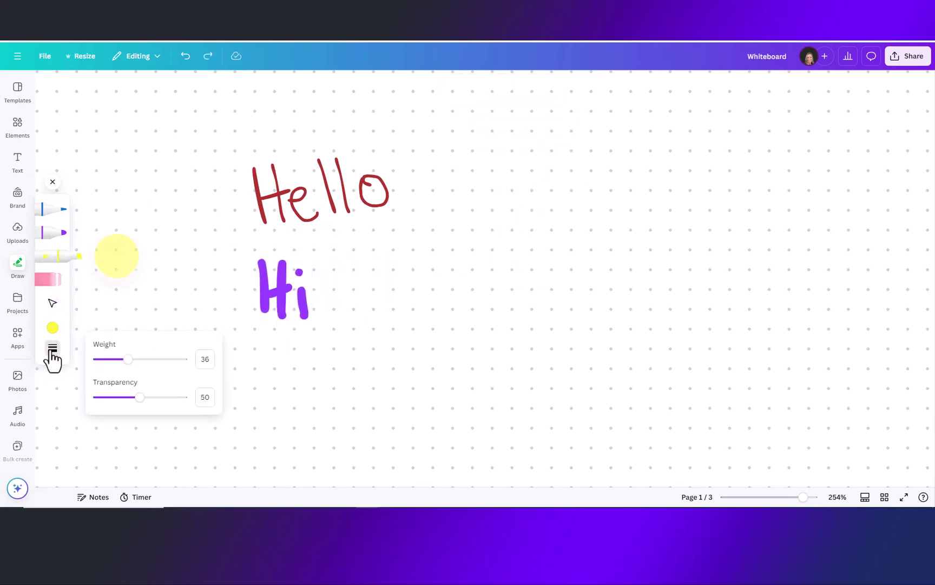
drag(127, 359, 106, 358)
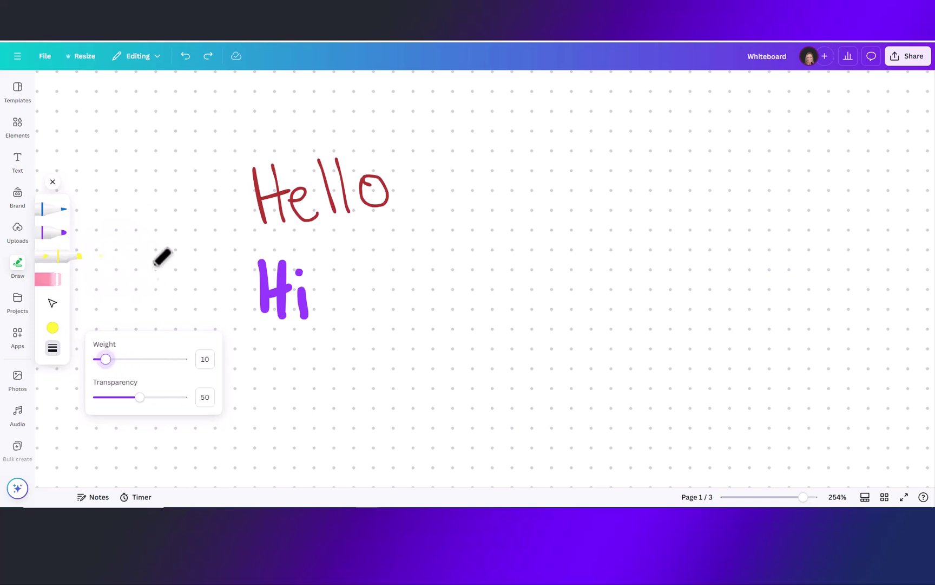
drag(251, 293, 353, 296)
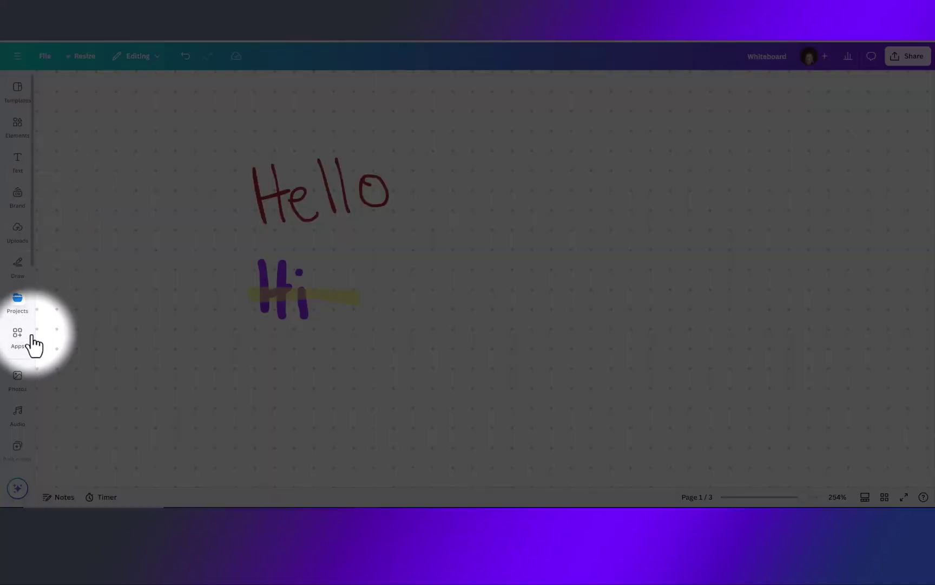
- Add a text box reading 'Good Morning' to the board
click(20, 379)
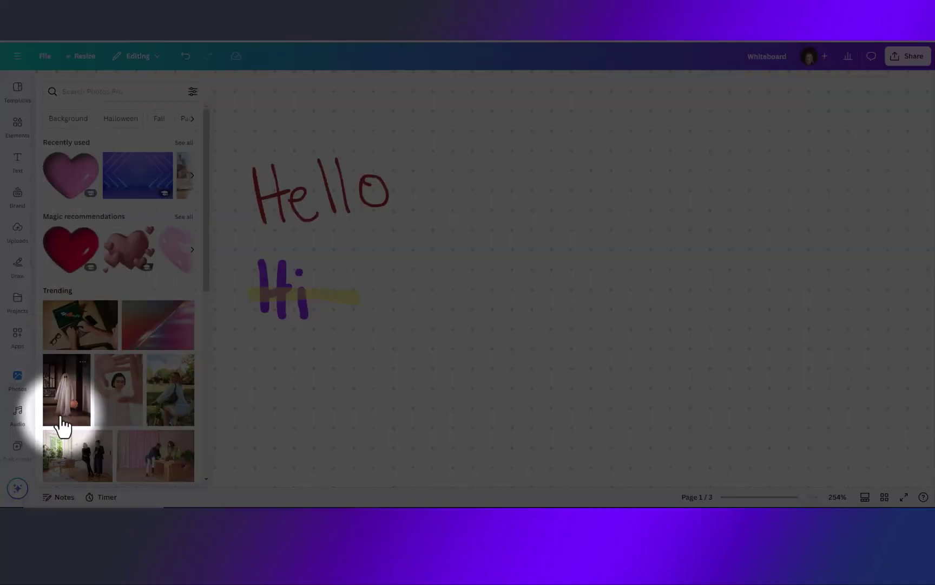
click(17, 163)
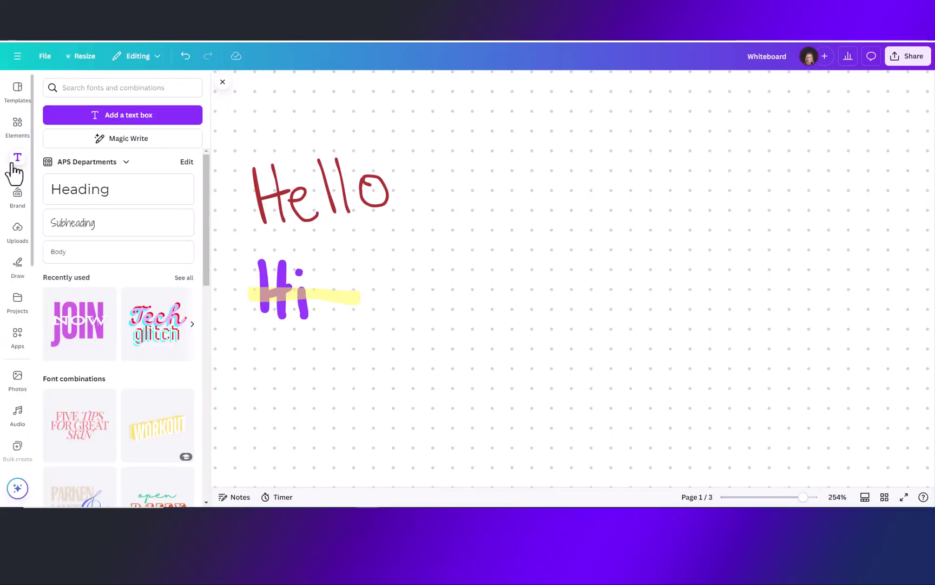
click(133, 115)
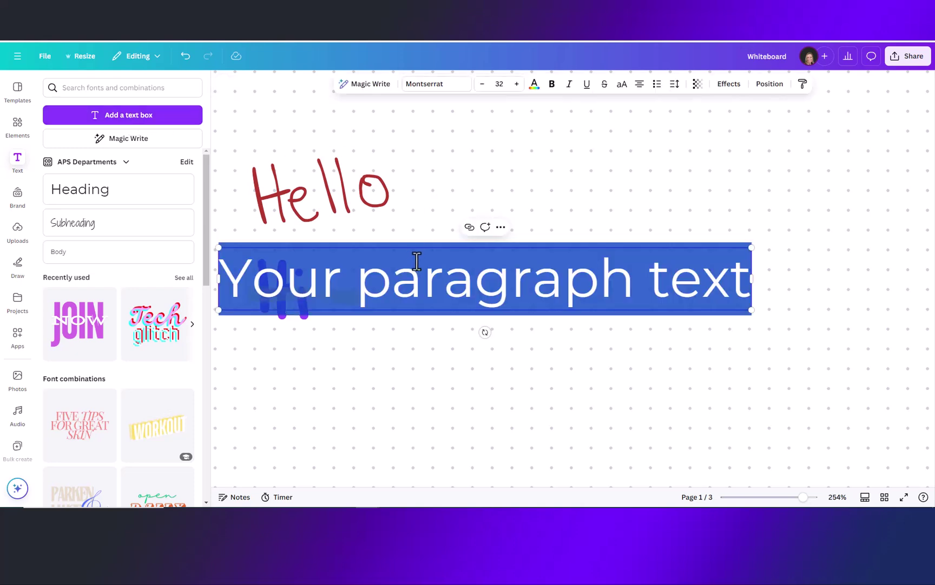
text(Good)
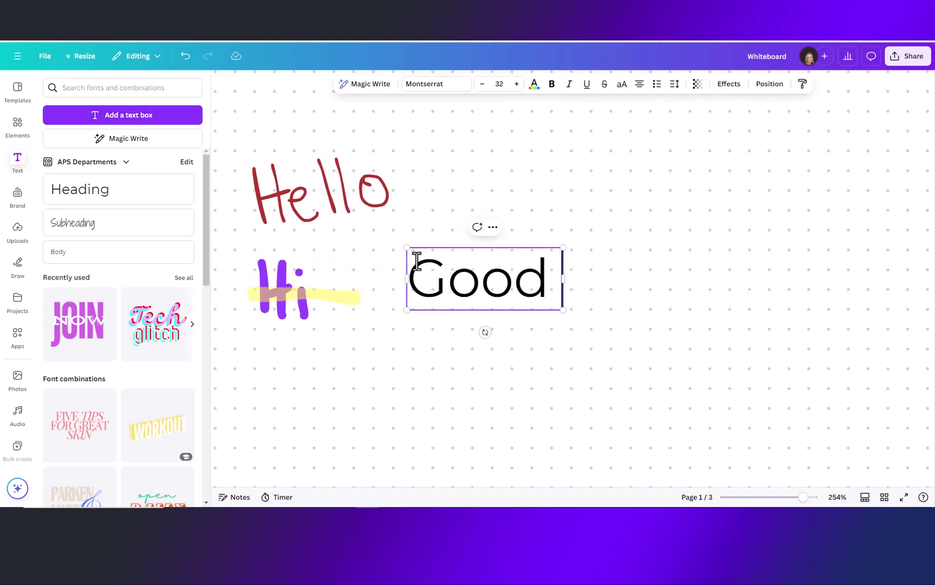
text( Morning)
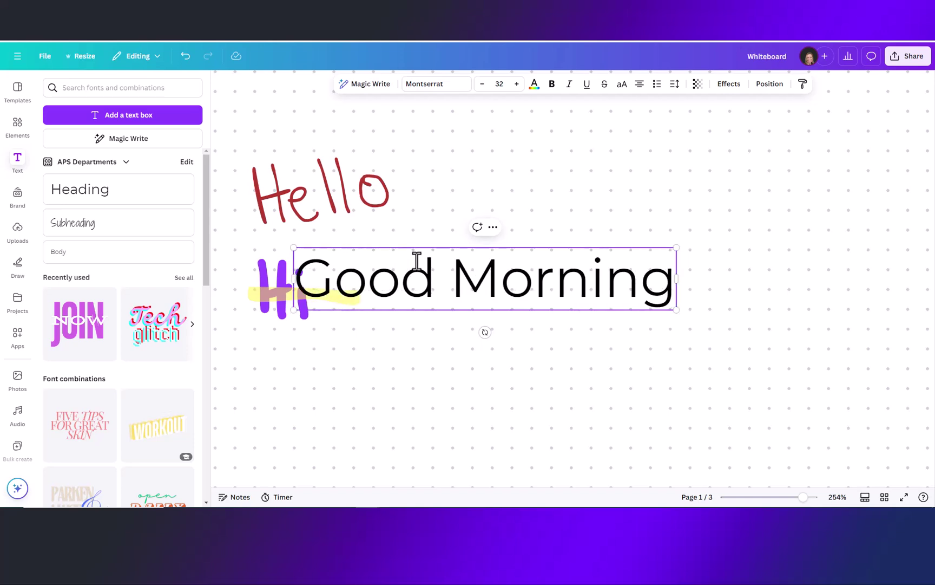
- Shrink the Good Morning text box to size 26.2 and place it beside Hello
drag(351, 267, 456, 198)
drag(398, 248, 475, 238)
drag(574, 224, 543, 190)
- Add the We're Hiring! text combination to the board
scroll(112, 411, down, 4)
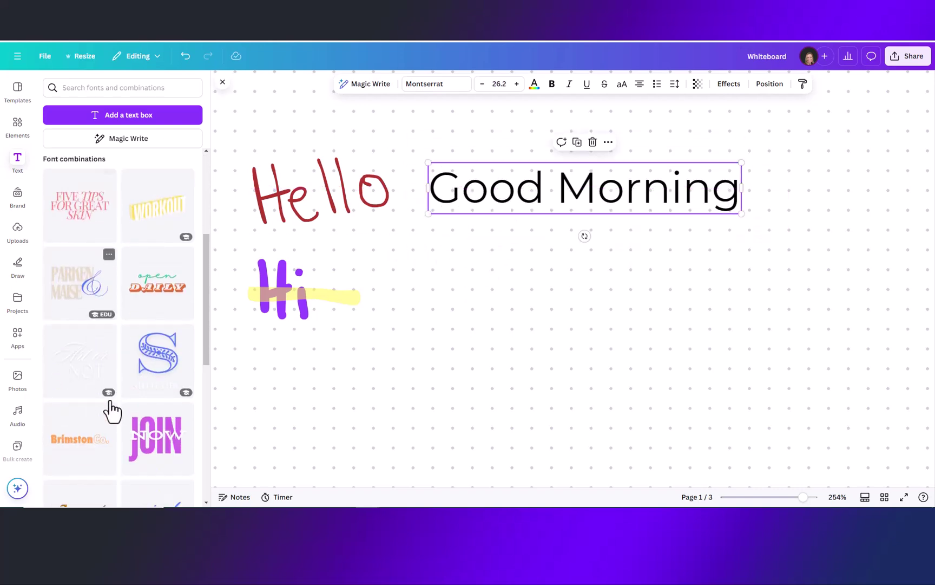
scroll(112, 411, down, 3)
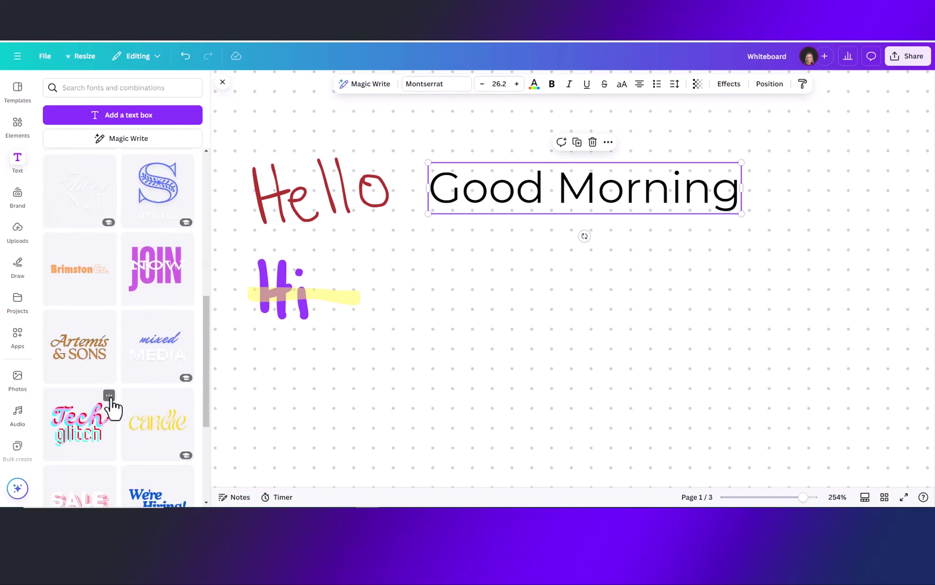
scroll(112, 412, down, 3)
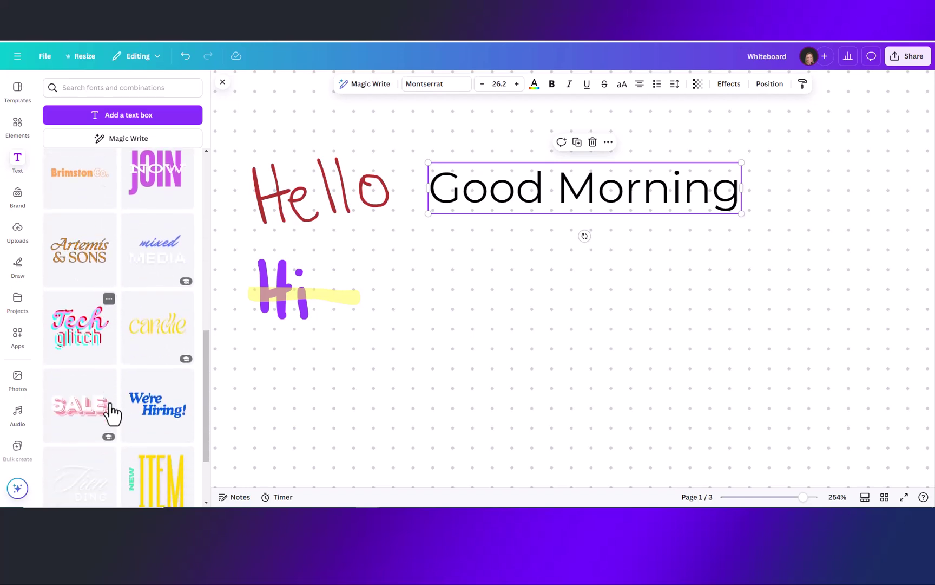
scroll(119, 400, down, 4)
drag(159, 278, 521, 387)
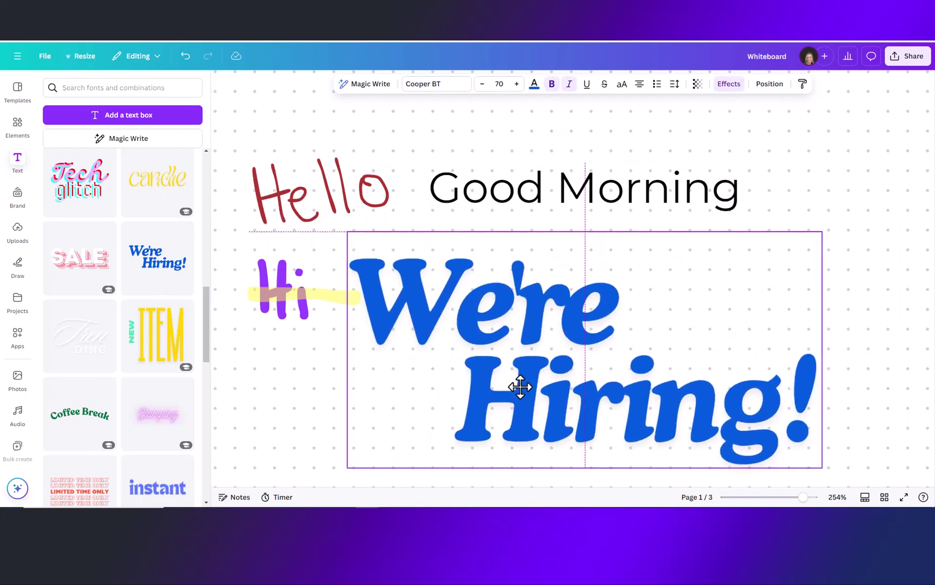
- Change the combination's words to 'Good' and 'Morning!'
double_click(503, 297)
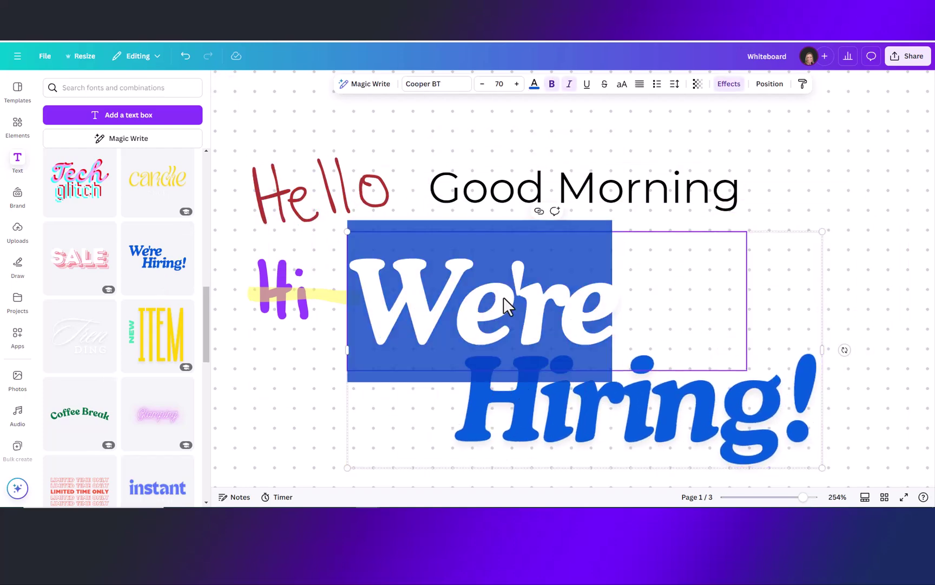
text(Good)
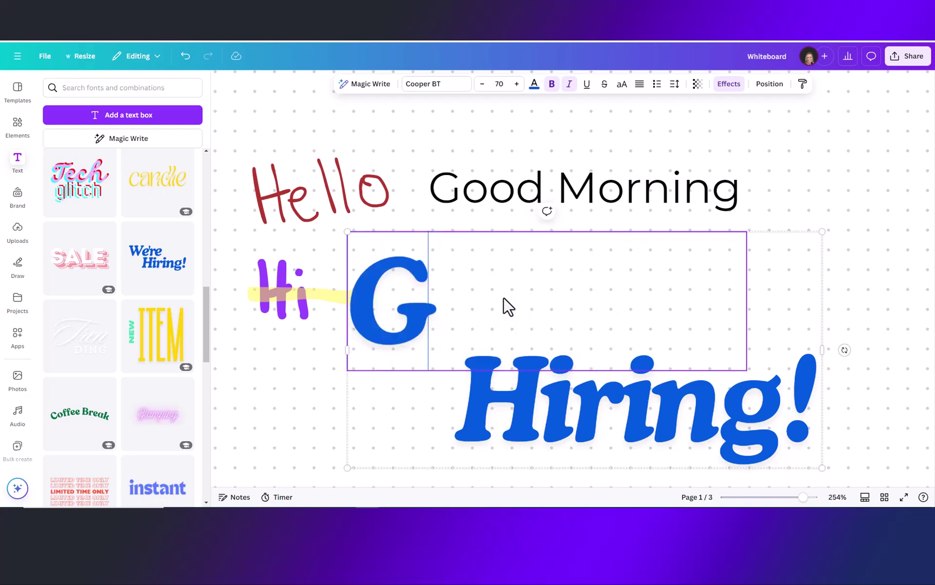
click(529, 411)
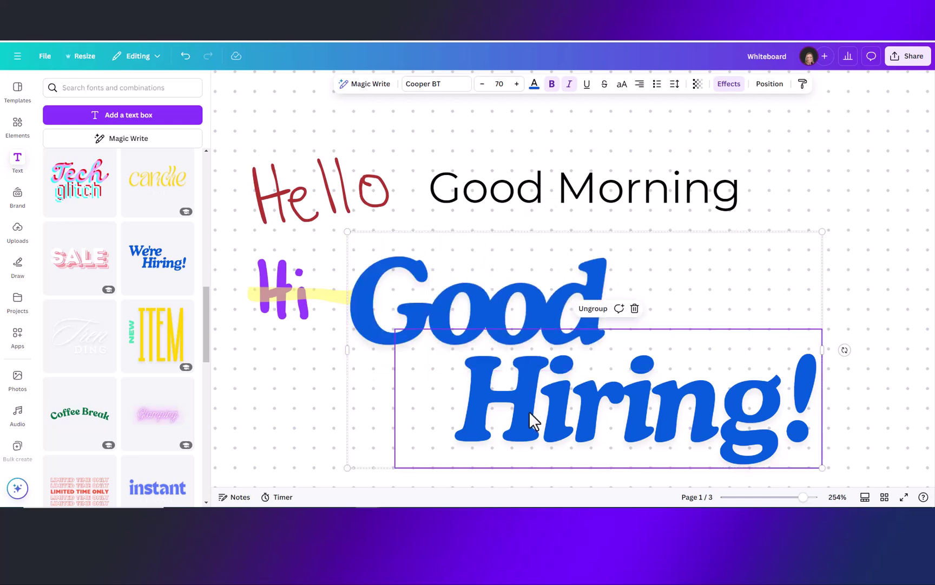
double_click(529, 411)
text(Morning!)
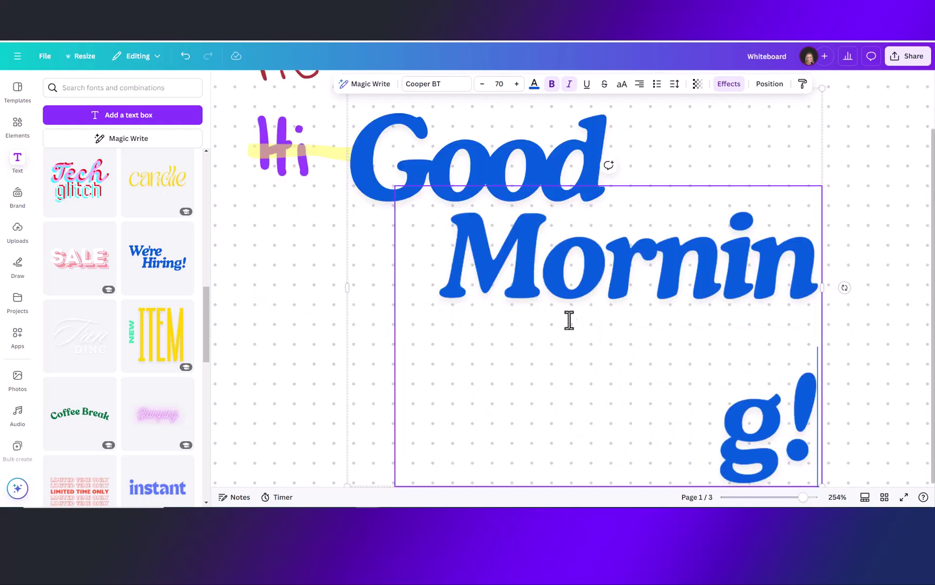
- Widen the text so Morning! fits one line, then shrink it to size 25.5
drag(824, 282, 890, 278)
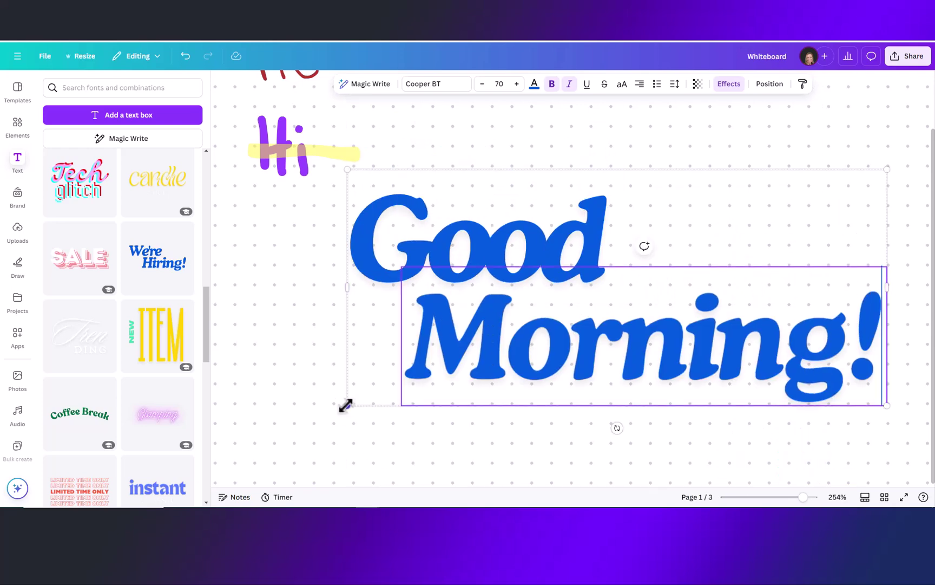
drag(346, 405, 691, 259)
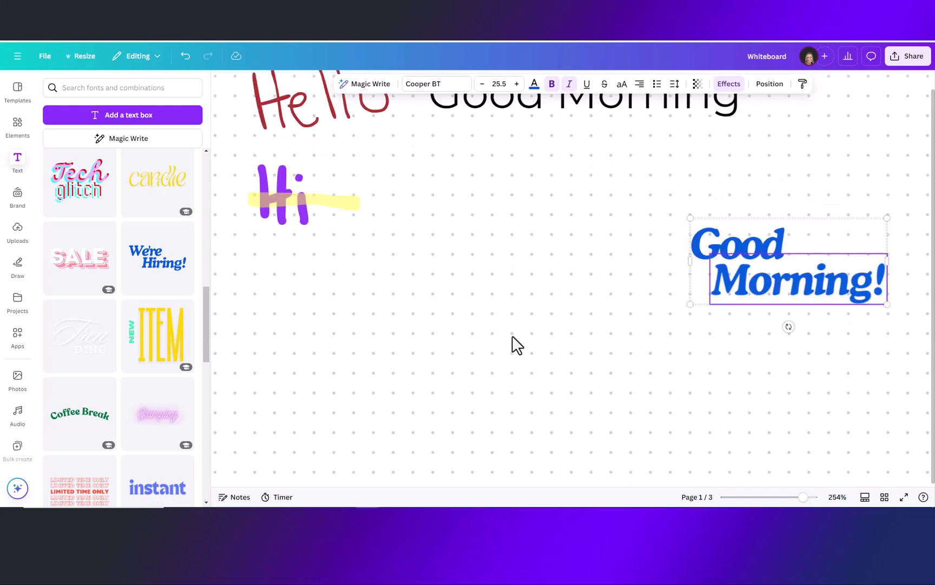
scroll(512, 341, up, 5)
- Move the Good Morning! text toward the top right and browse the Elements library
drag(770, 423, 735, 198)
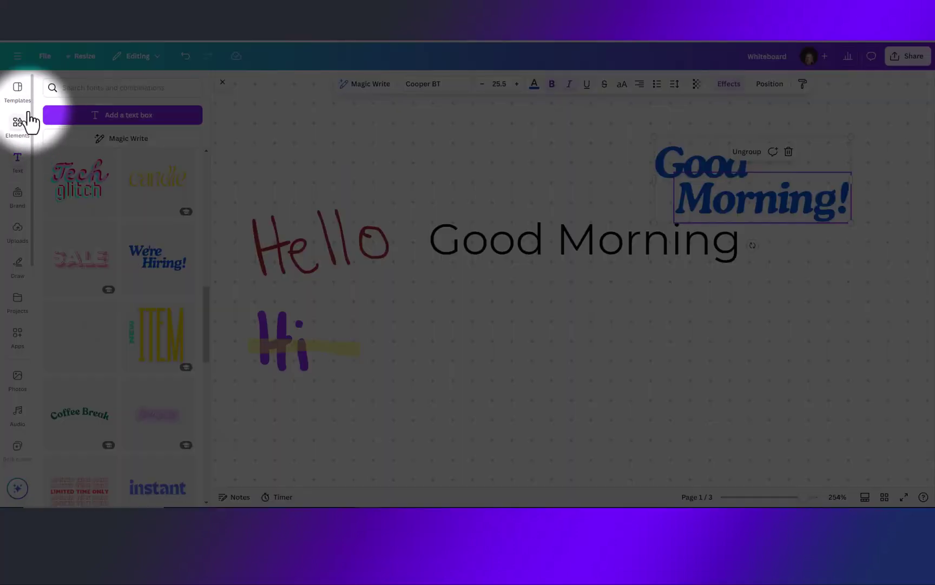
click(30, 120)
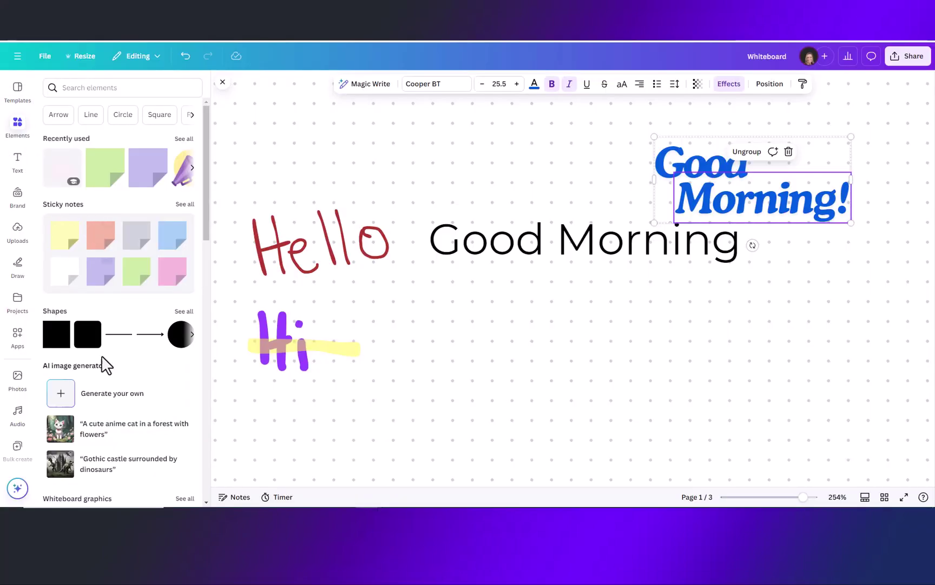
scroll(107, 365, down, 4)
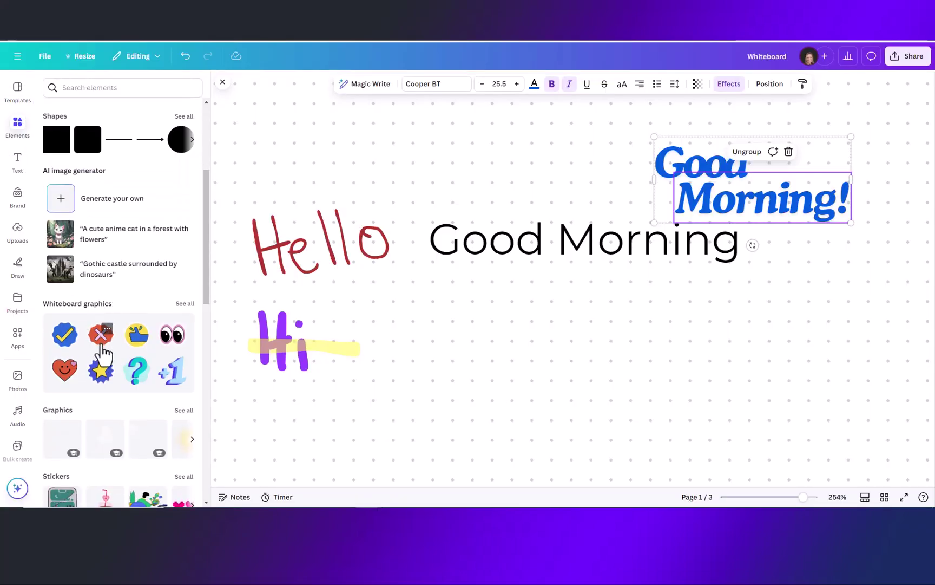
scroll(108, 353, up, 4)
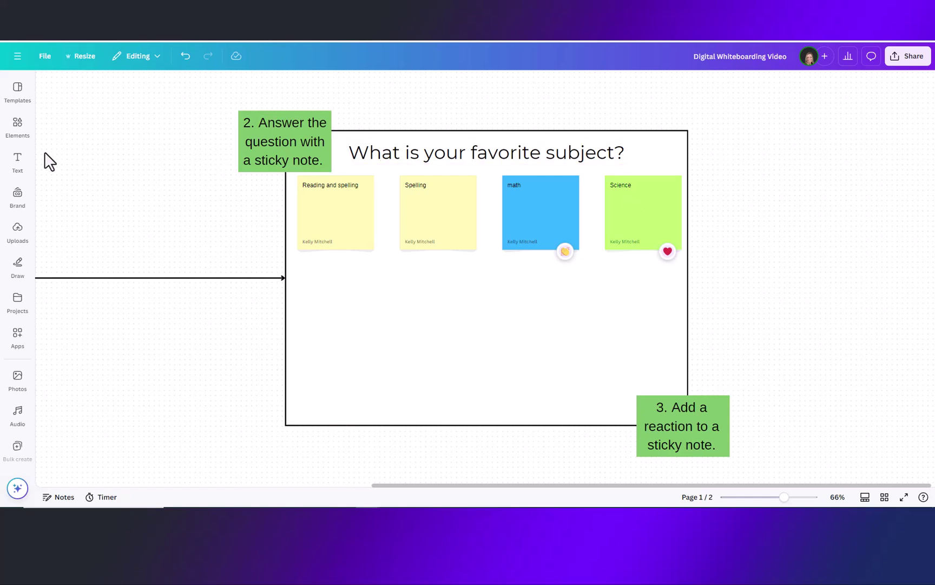
- Add a yellow sticky note below the Reading and spelling note
click(17, 158)
click(16, 126)
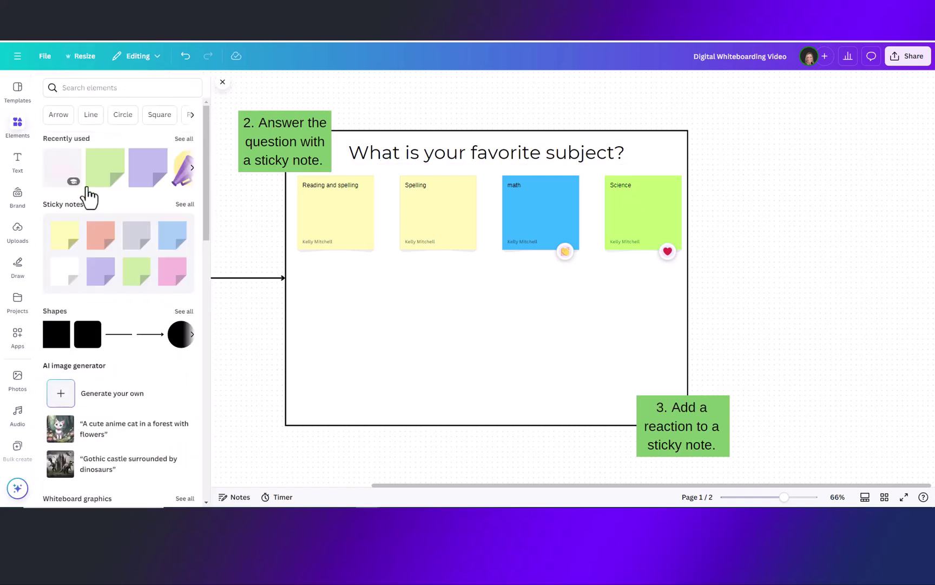
click(63, 242)
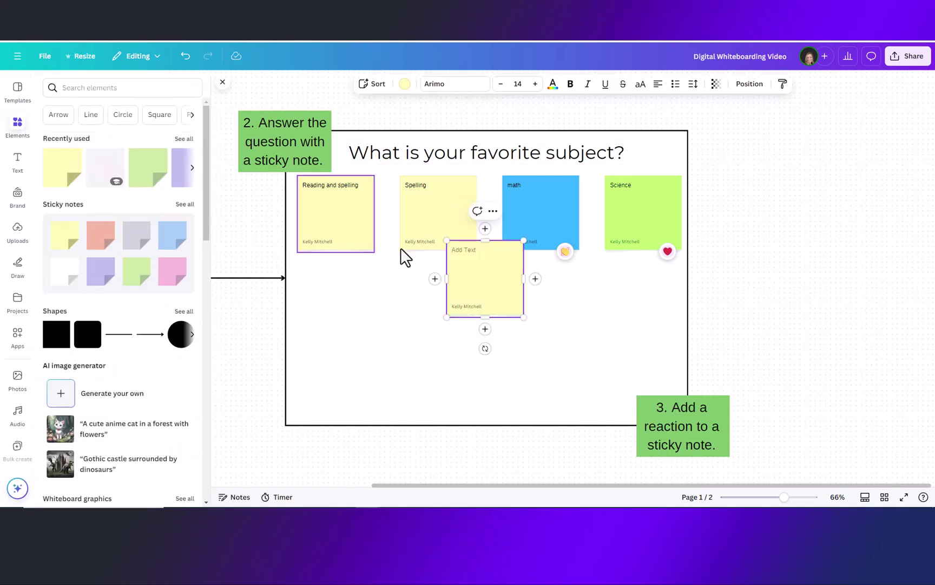
drag(483, 285, 329, 304)
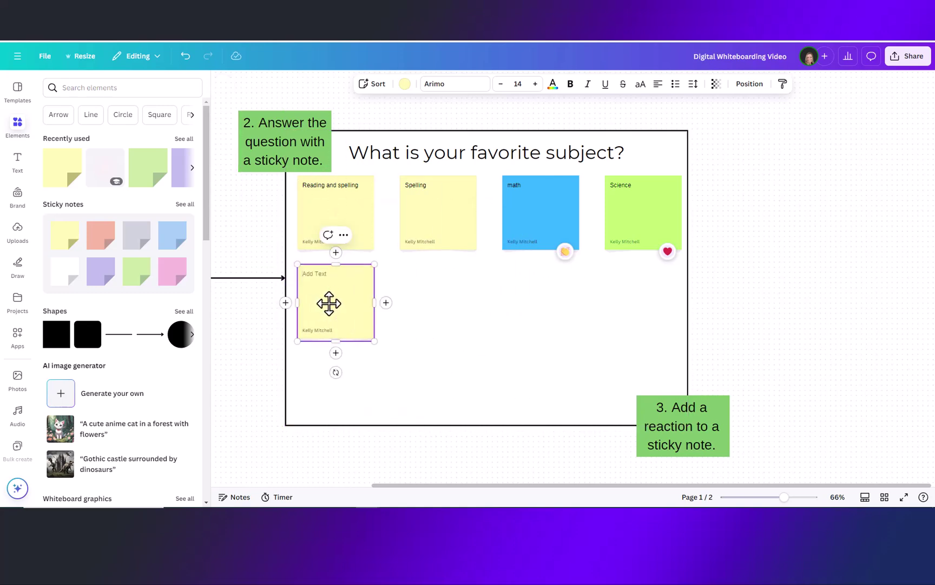
- Add three more sticky notes under Spelling and arrange all four in a two-by-two grid
click(446, 219)
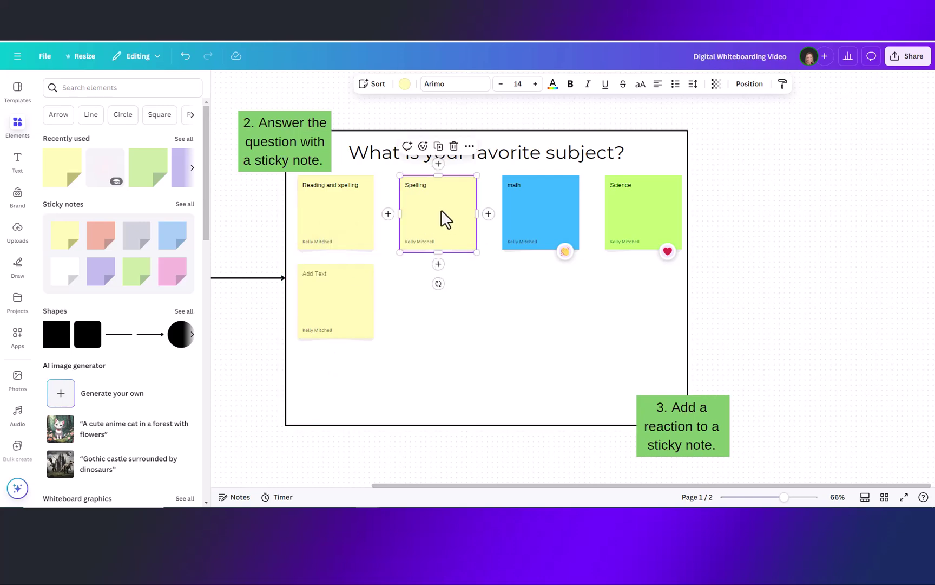
click(438, 263)
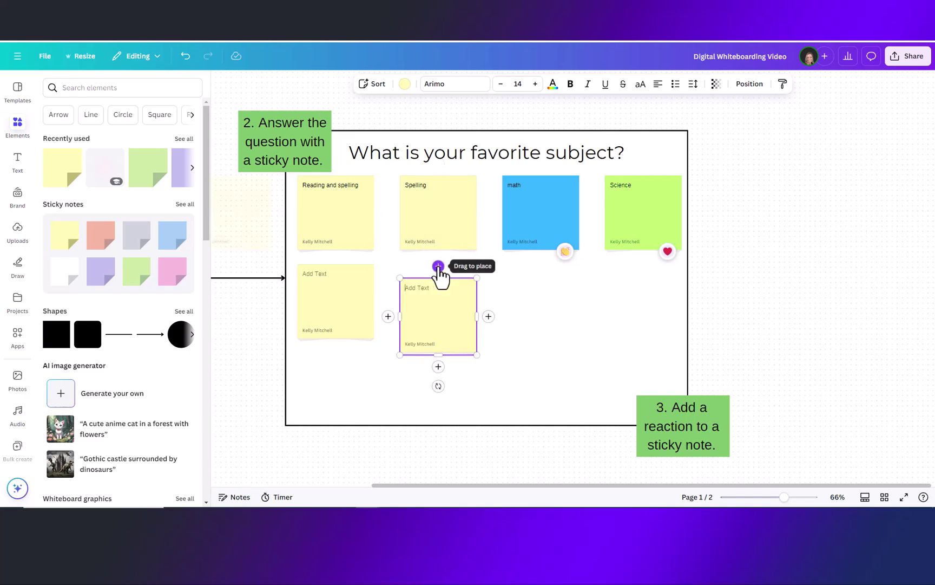
click(489, 316)
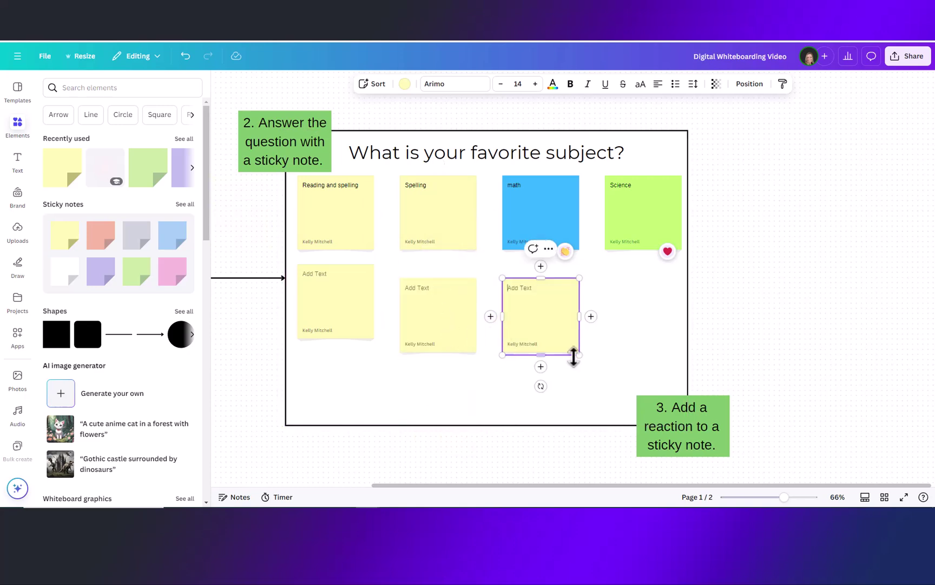
drag(542, 373, 443, 401)
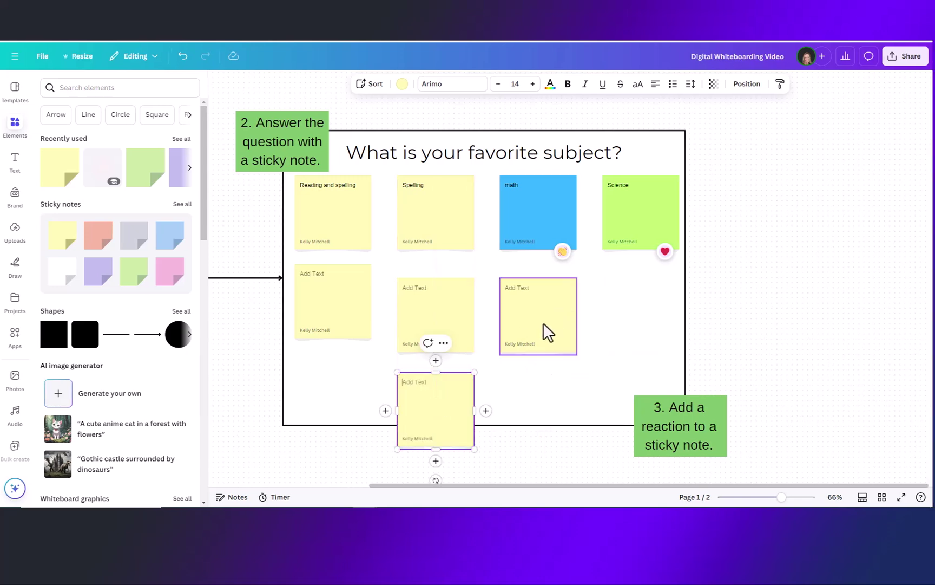
drag(542, 322, 433, 312)
drag(445, 428, 439, 390)
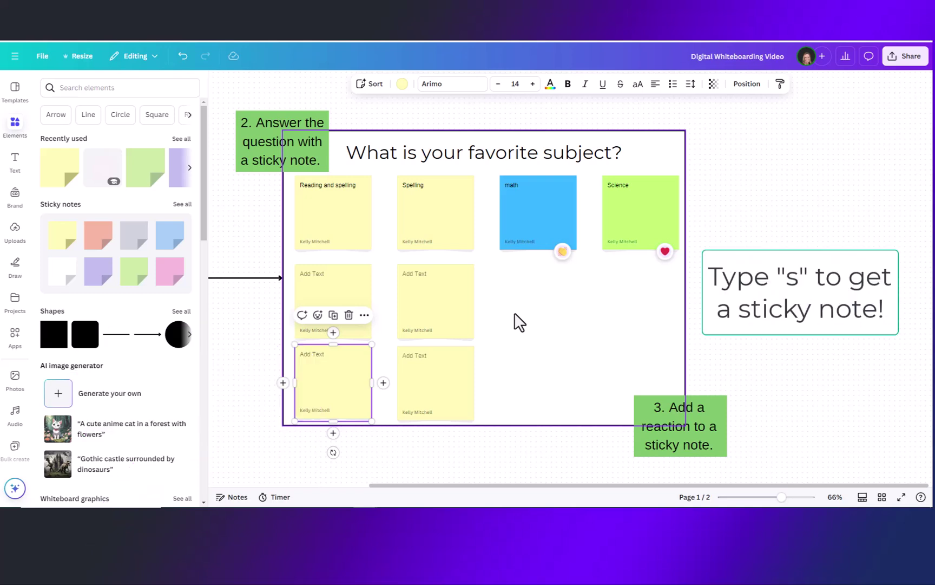
- Add a new sticky note below the math note
click(693, 297)
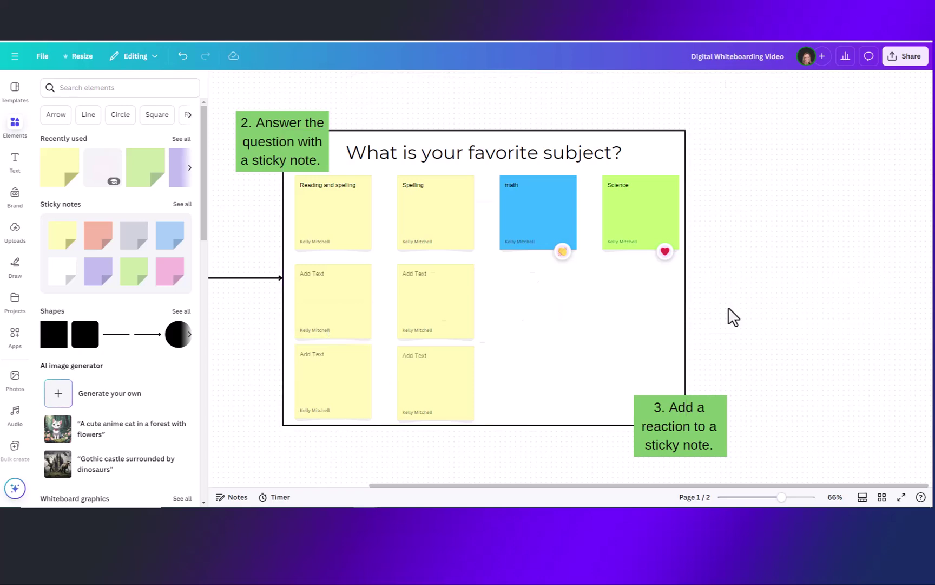
key(s)
drag(490, 278, 547, 305)
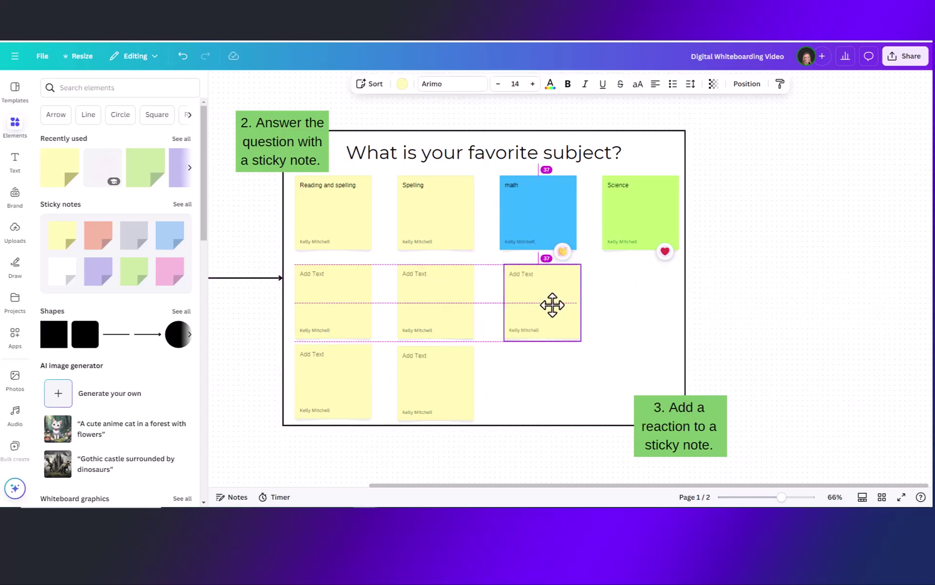
- Write 'This is my sticky note!' in the note under Reading and spelling
click(324, 275)
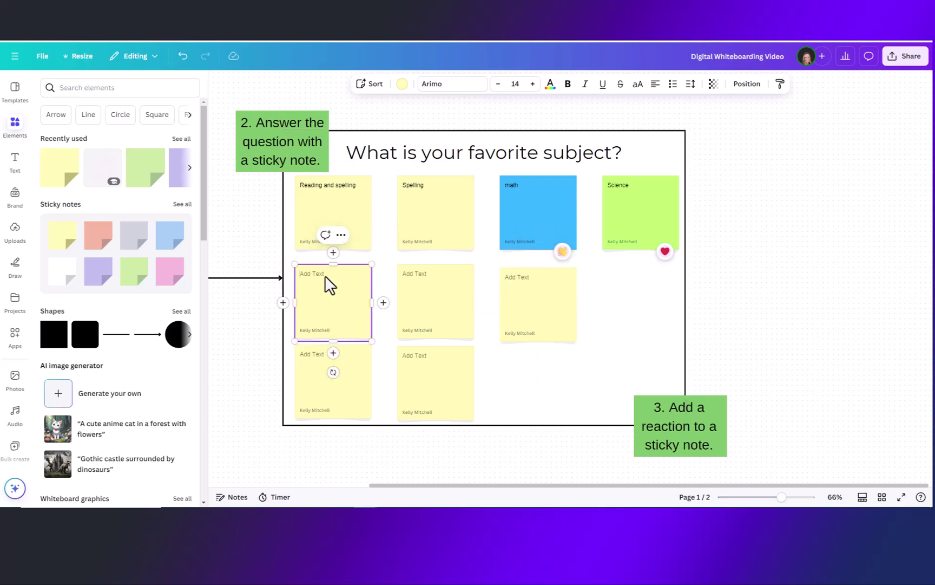
text(This is my sticky note!)
click(419, 277)
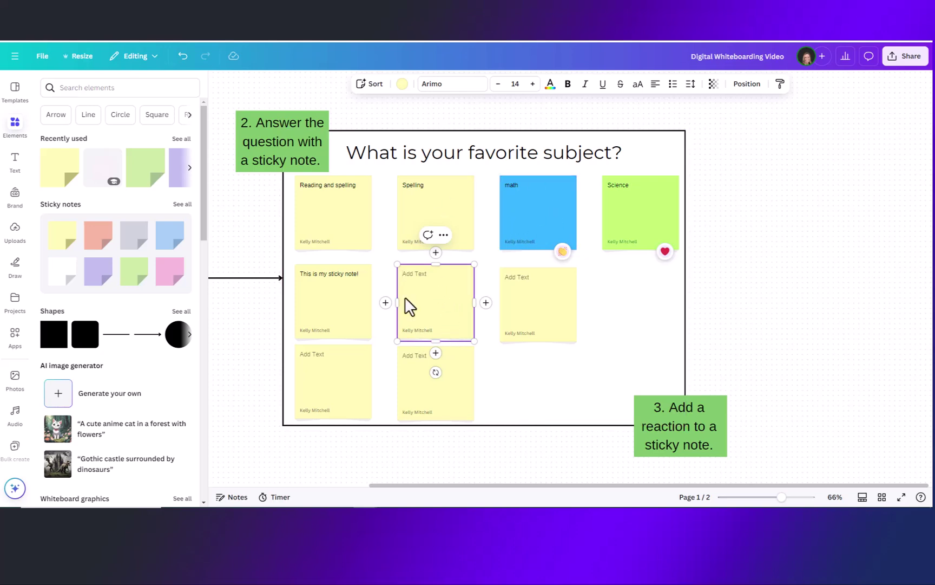
click(527, 322)
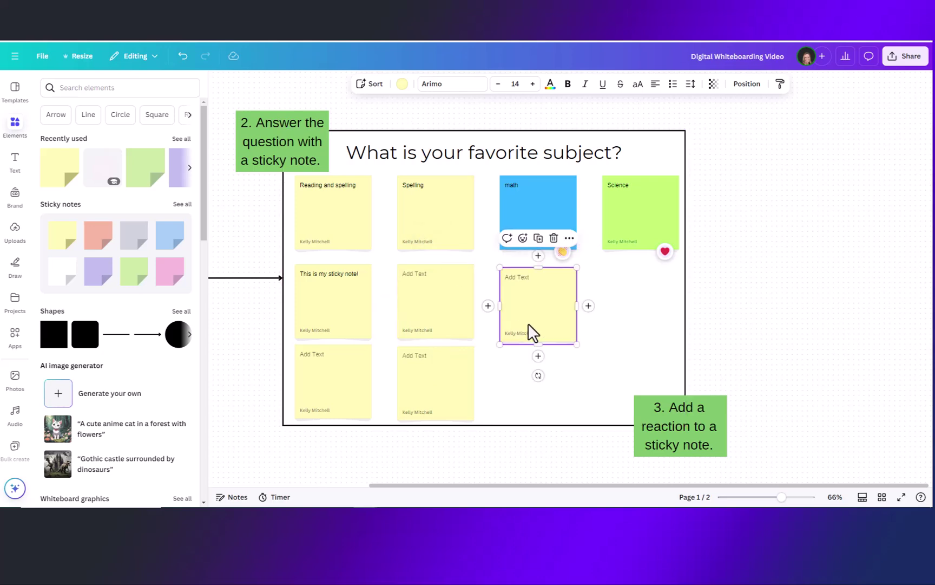
- Add red heart, heart-eyes and clapping reactions to the blank note under math
click(523, 240)
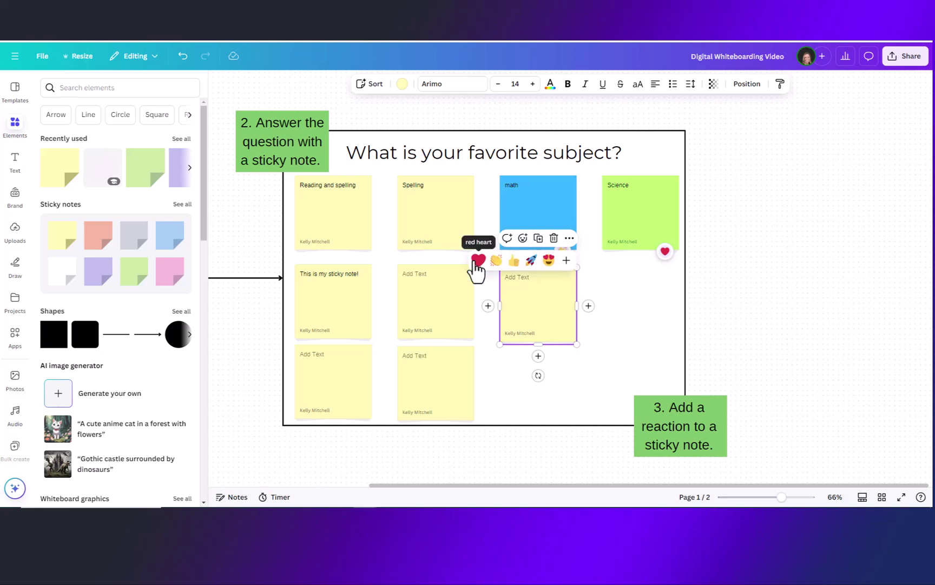
click(477, 261)
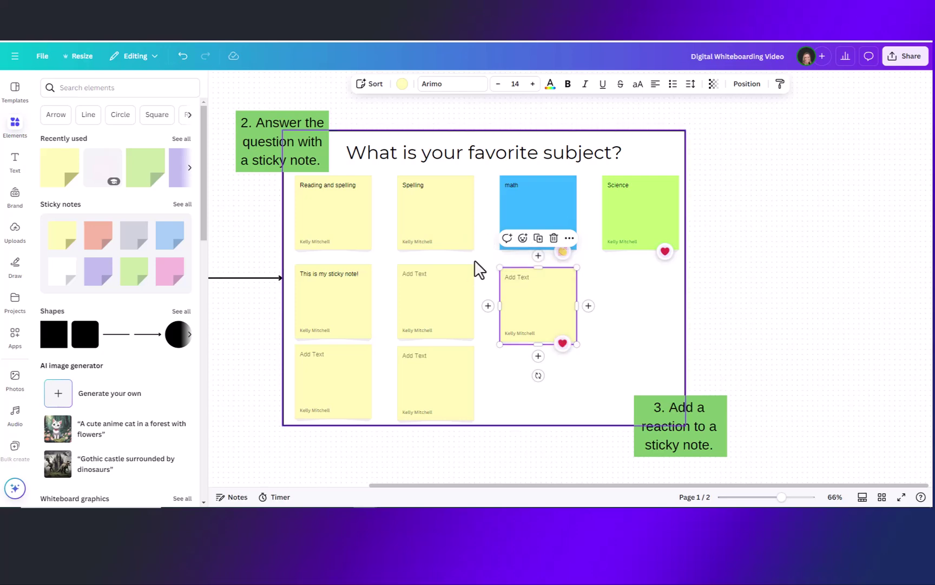
click(522, 239)
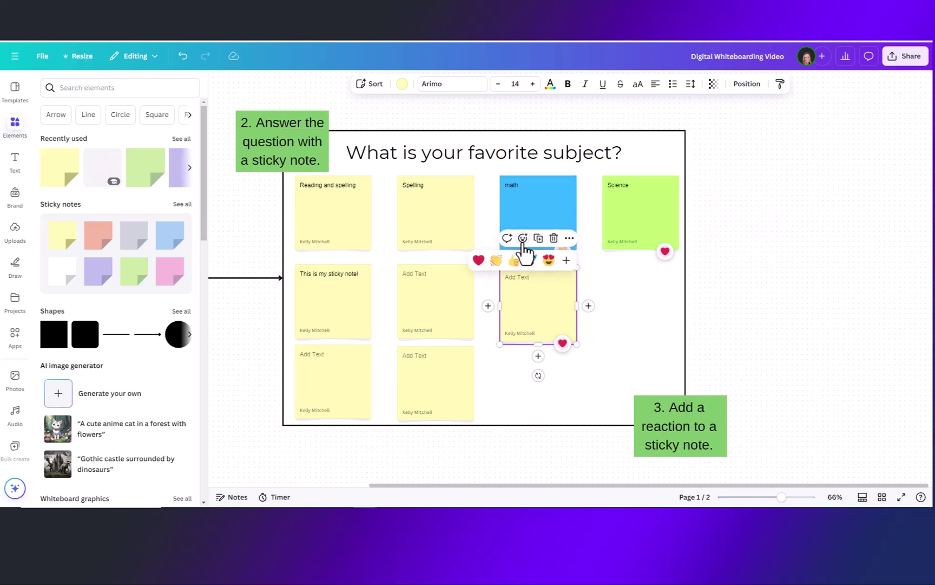
click(566, 262)
click(520, 406)
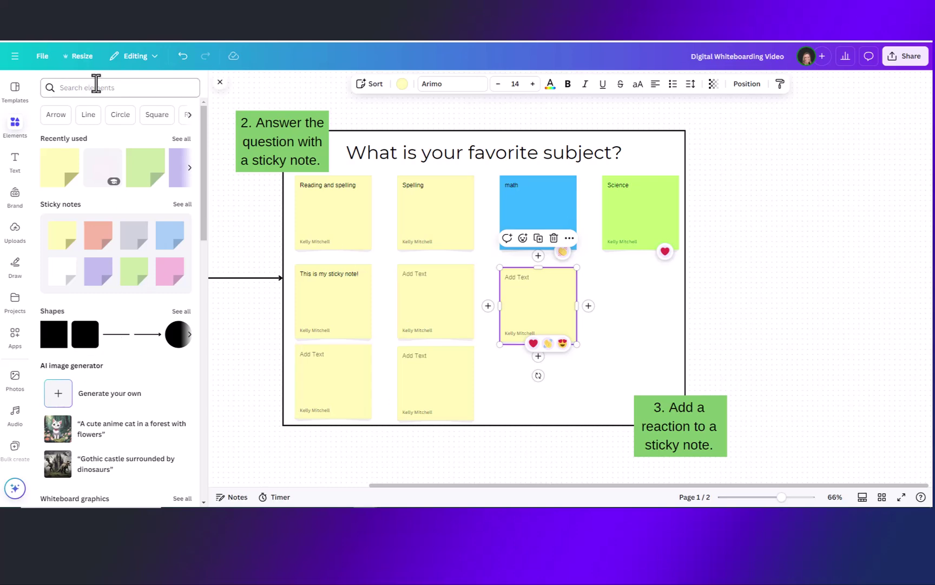
- Add a line right of the frame, make it an elbowed connector, and raise its right end
click(115, 334)
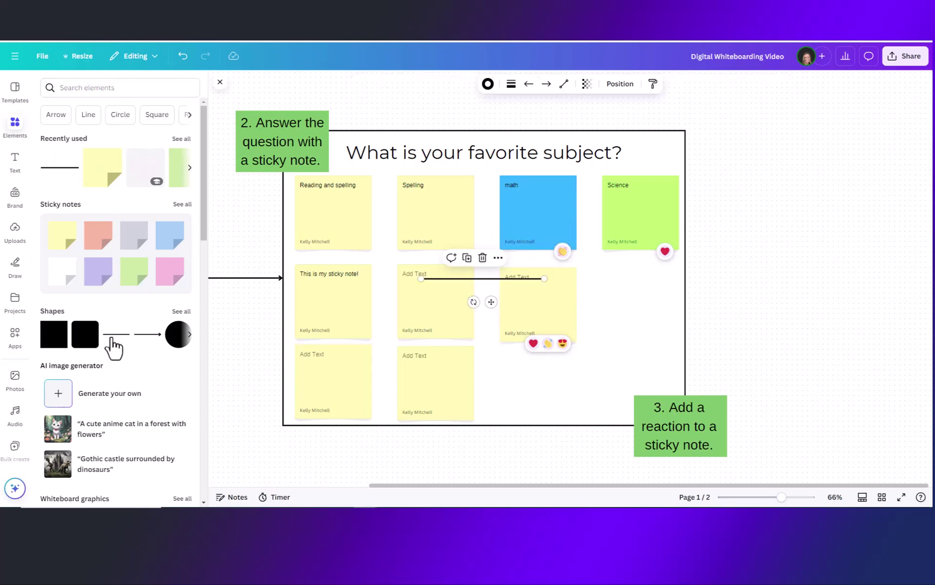
drag(468, 285, 728, 273)
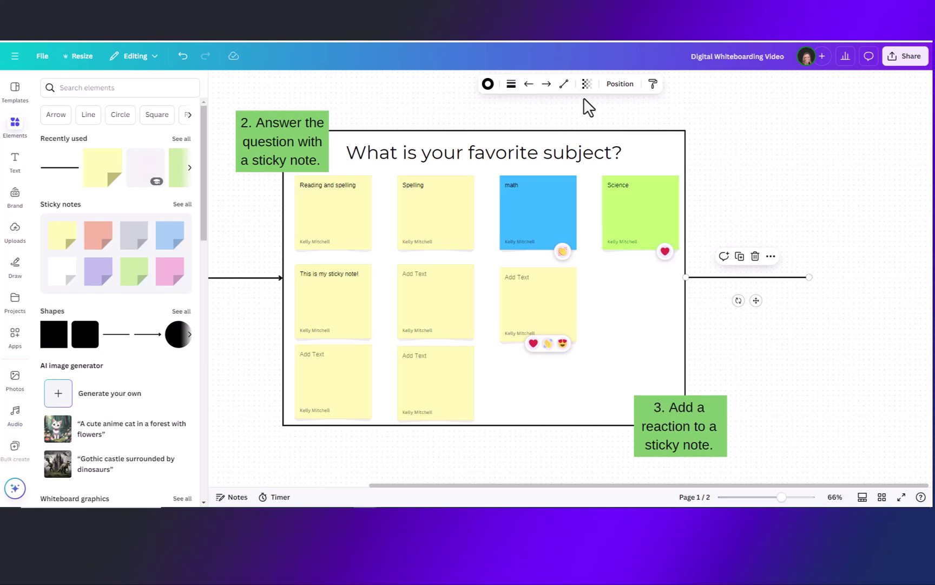
click(529, 84)
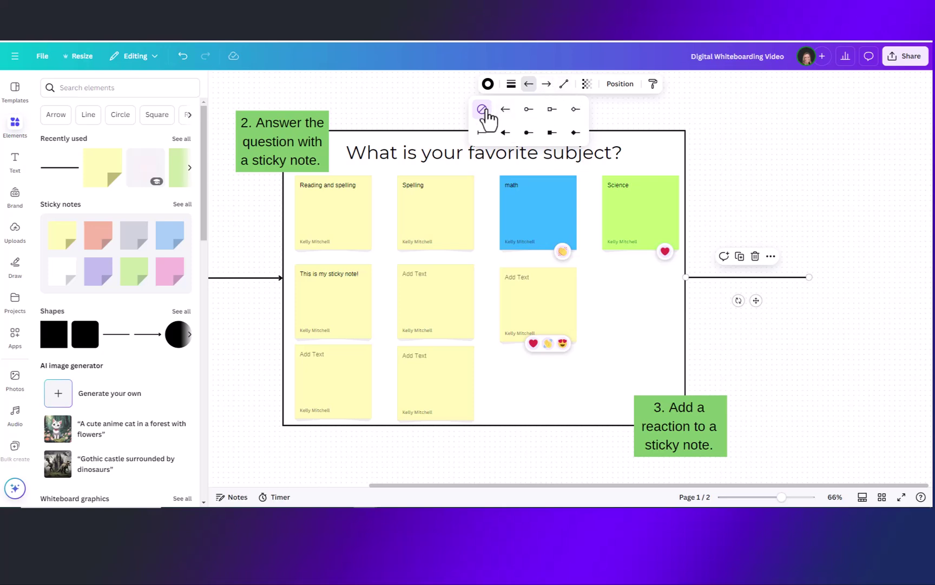
click(565, 85)
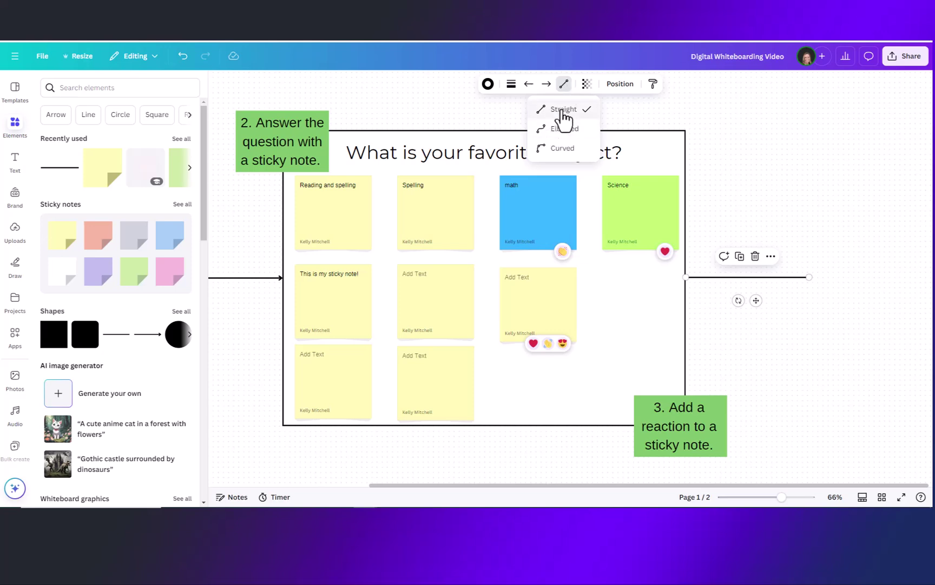
click(564, 129)
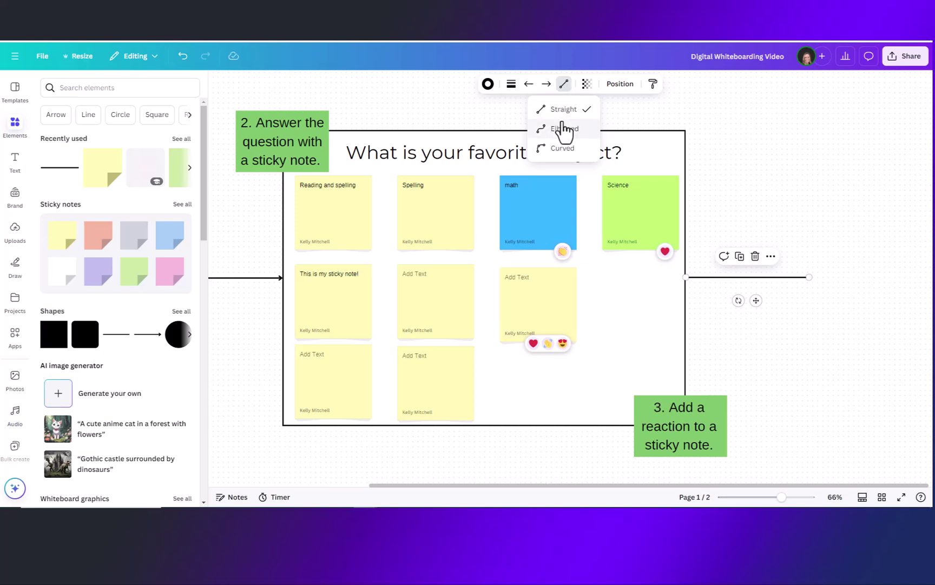
click(567, 153)
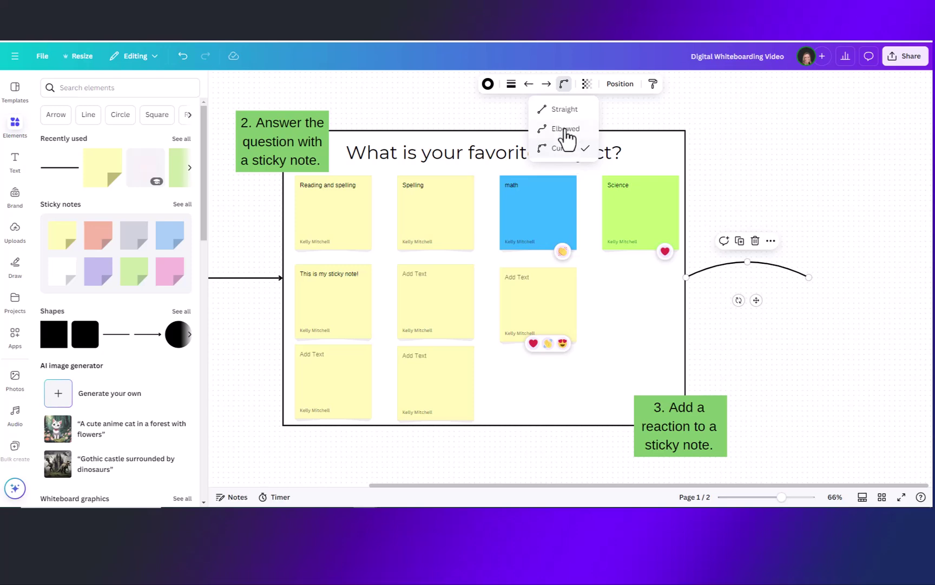
click(565, 130)
drag(809, 278, 839, 214)
scroll(839, 214, right, 5)
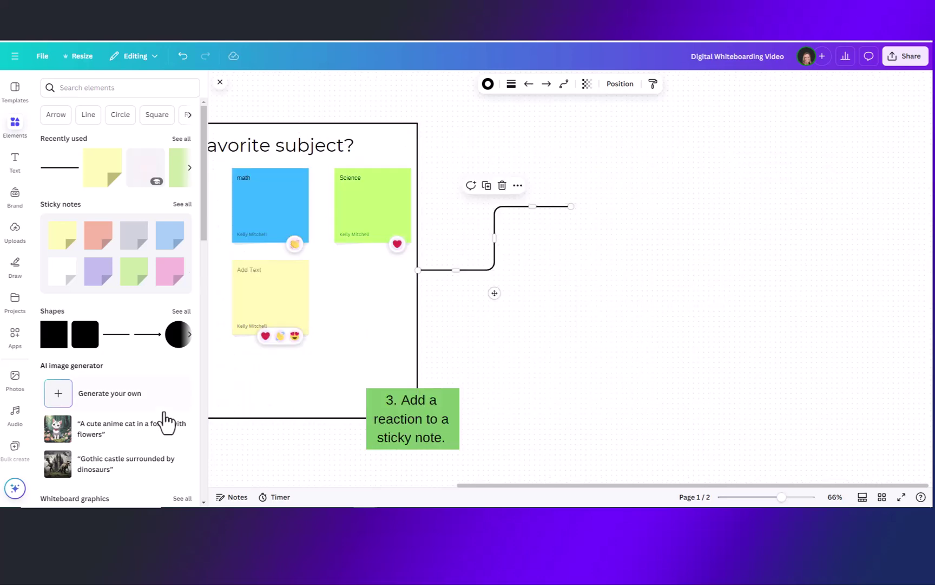
- Attach a square to the connector's end and stretch it into a large rectangle
click(53, 341)
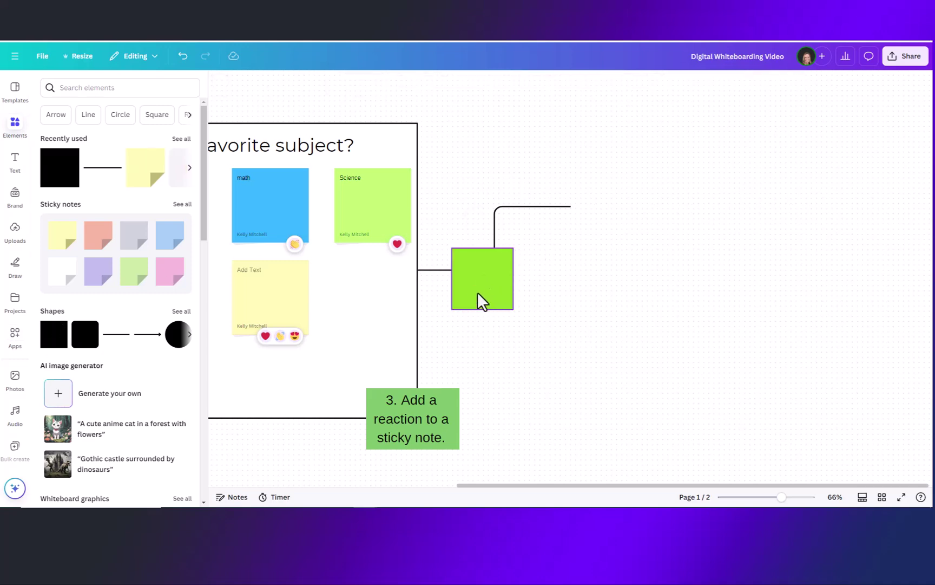
drag(477, 300, 593, 208)
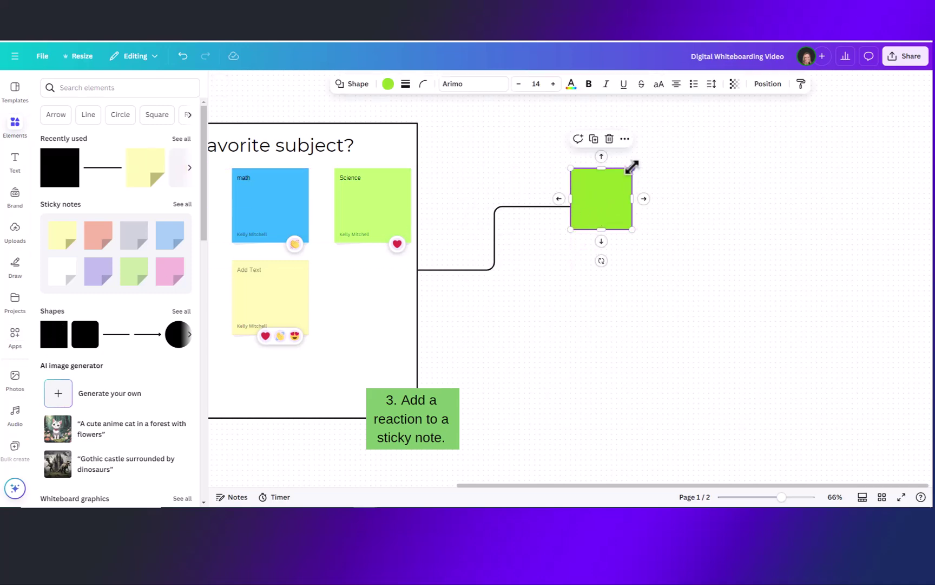
drag(631, 167, 843, 114)
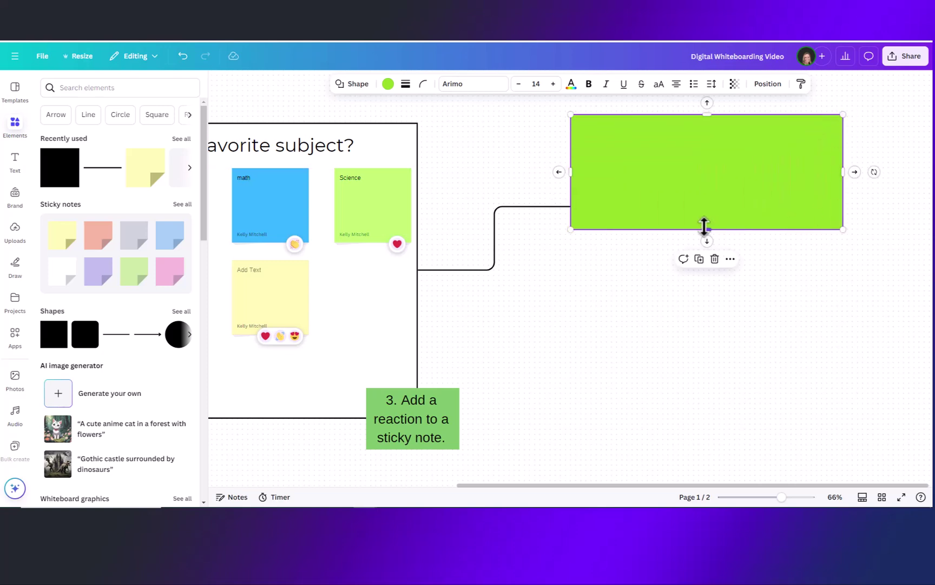
drag(706, 229, 675, 418)
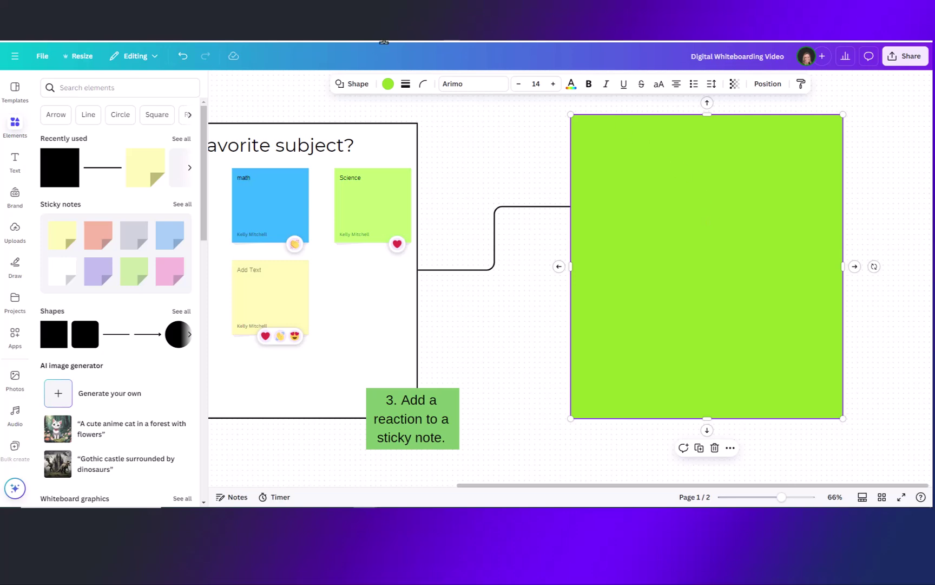
- Give the rectangle a white fill and a solid black border
click(387, 84)
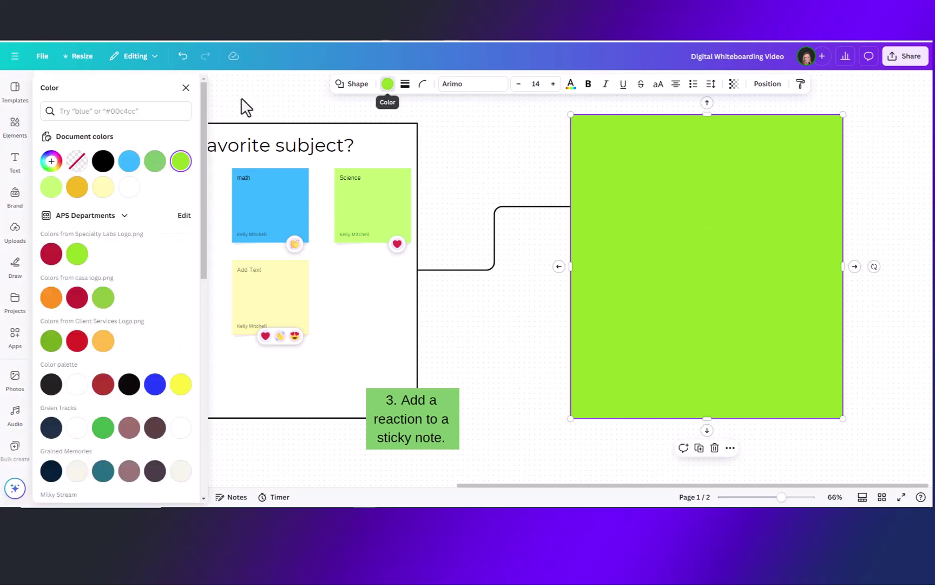
click(128, 189)
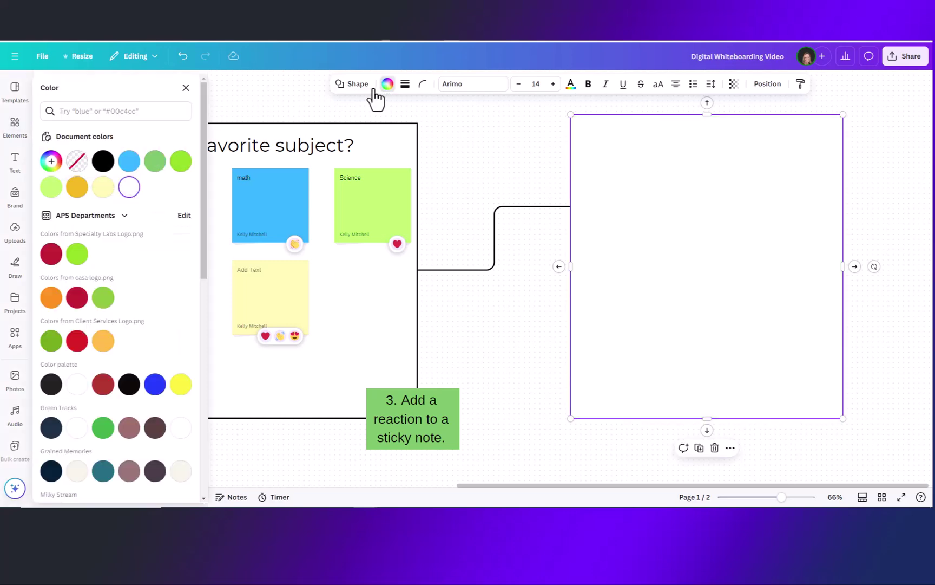
click(406, 86)
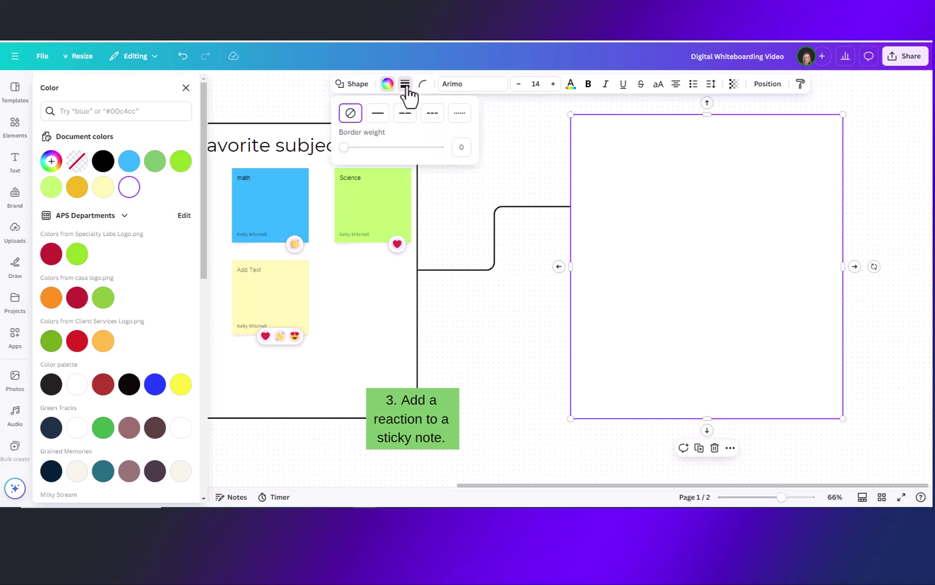
click(382, 115)
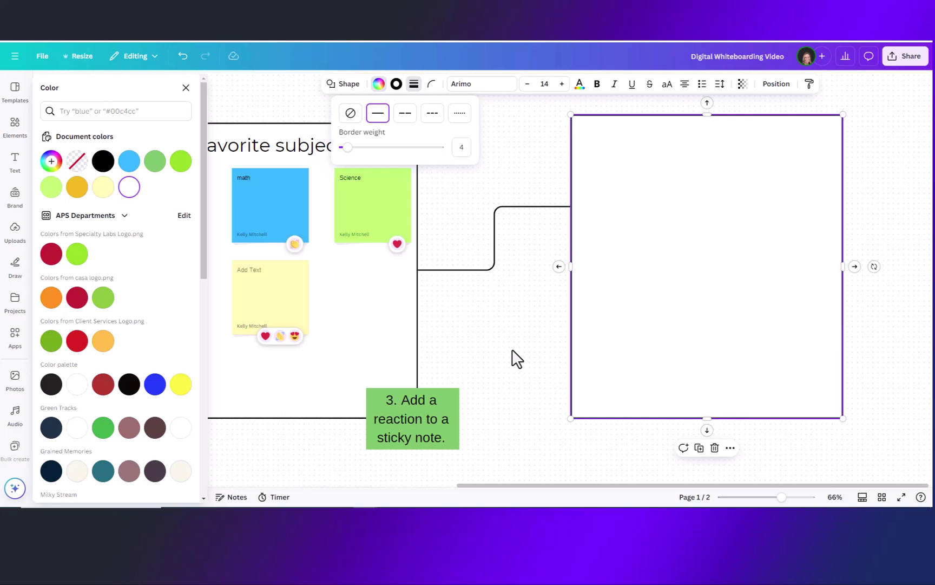
click(874, 360)
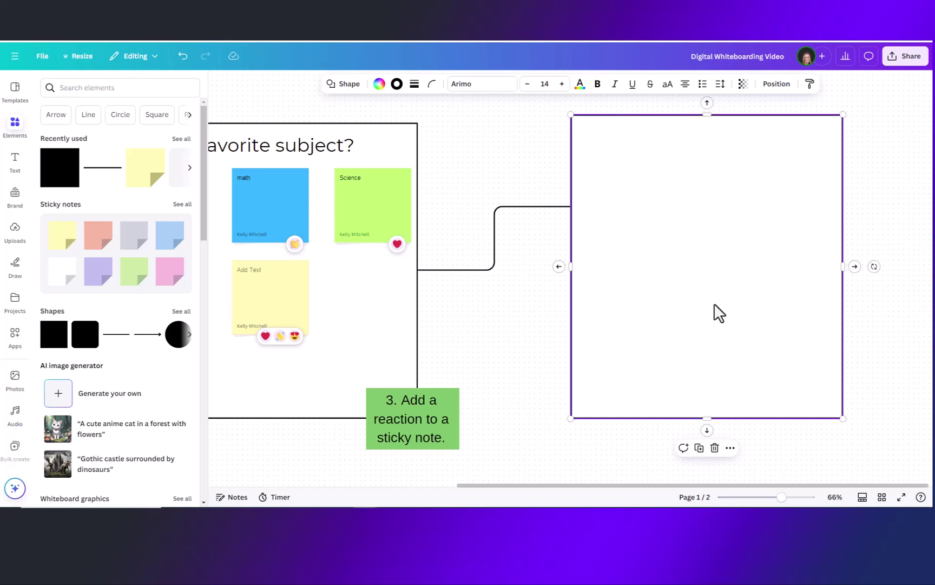
- Lock the rectangle in place
click(730, 447)
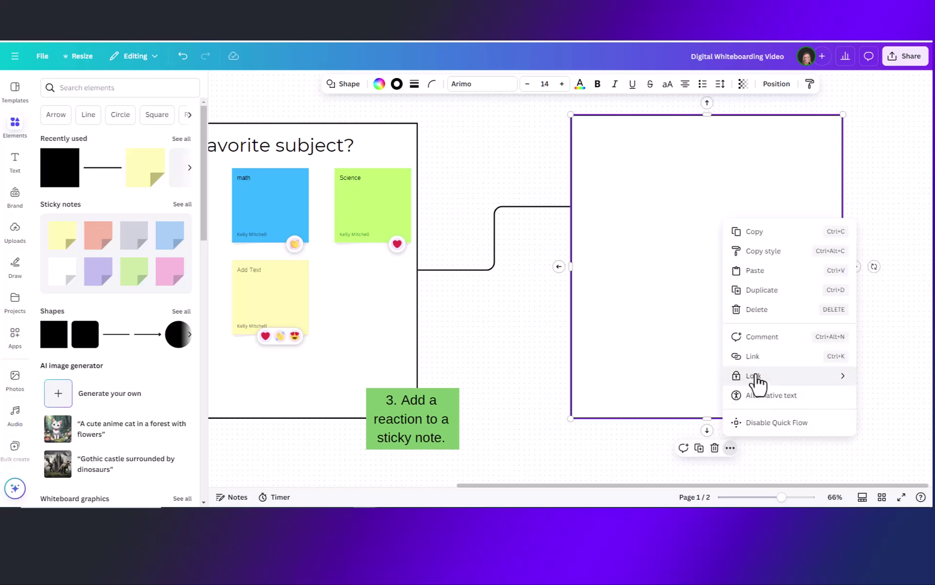
mouse_move(752, 377)
click(681, 378)
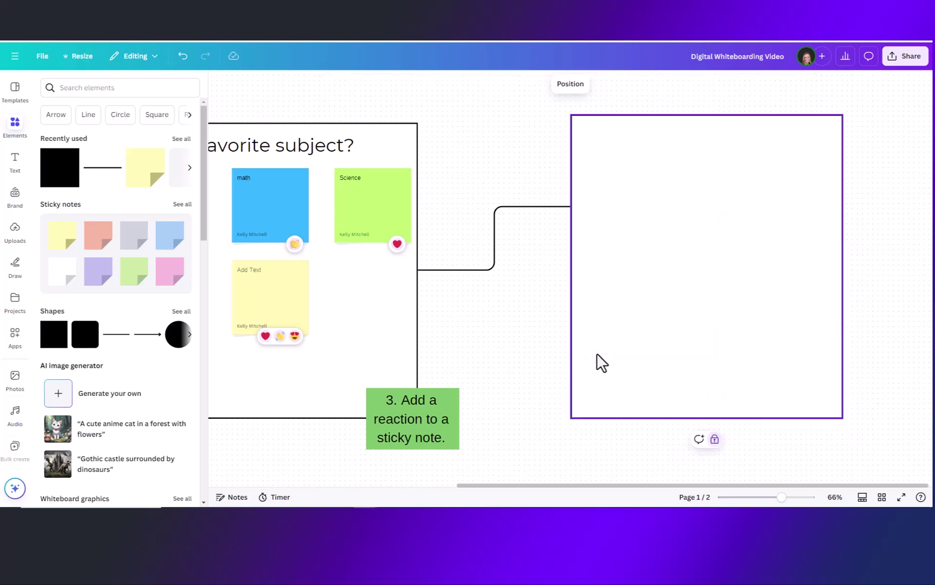
drag(589, 379, 665, 387)
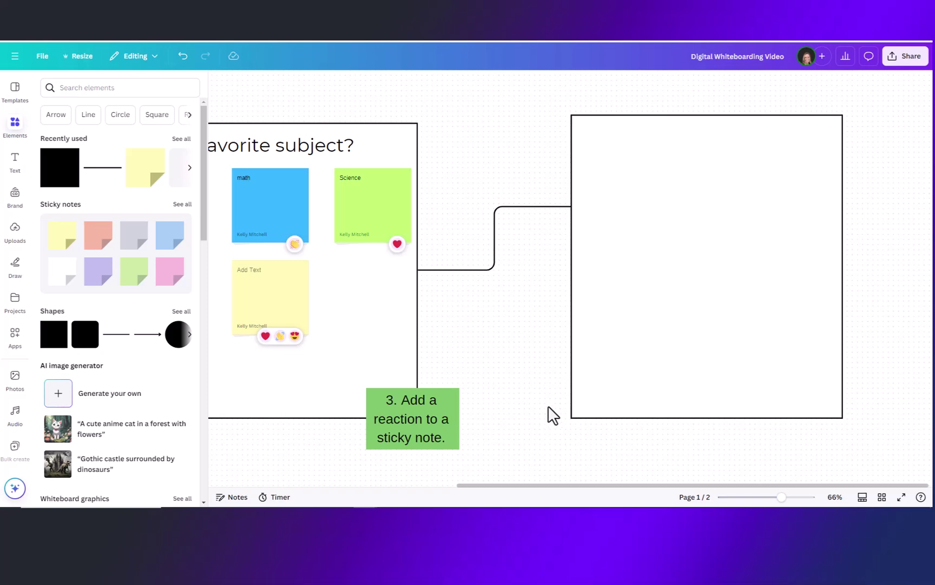
- Reattach the connector straight into the box's left edge and add a Next label
click(509, 207)
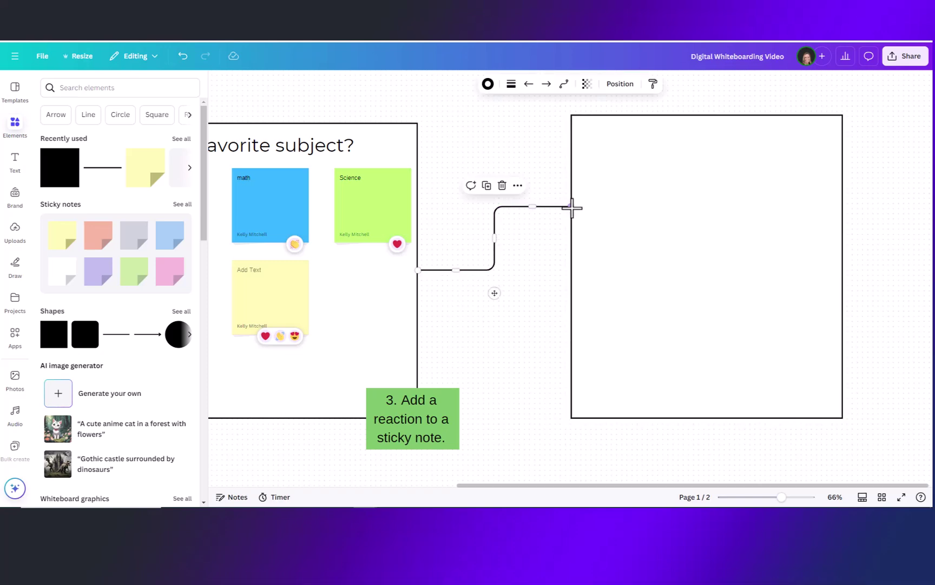
drag(571, 208, 567, 269)
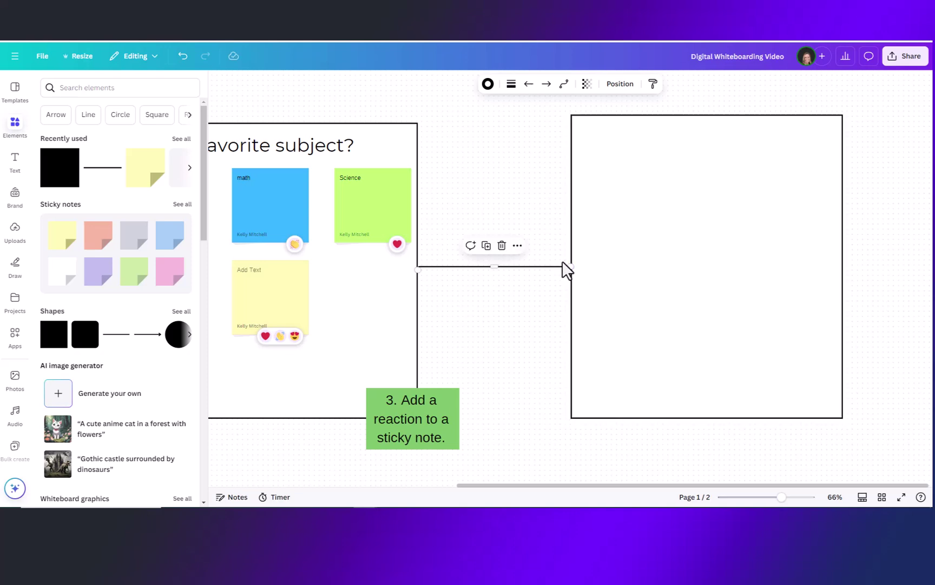
double_click(480, 268)
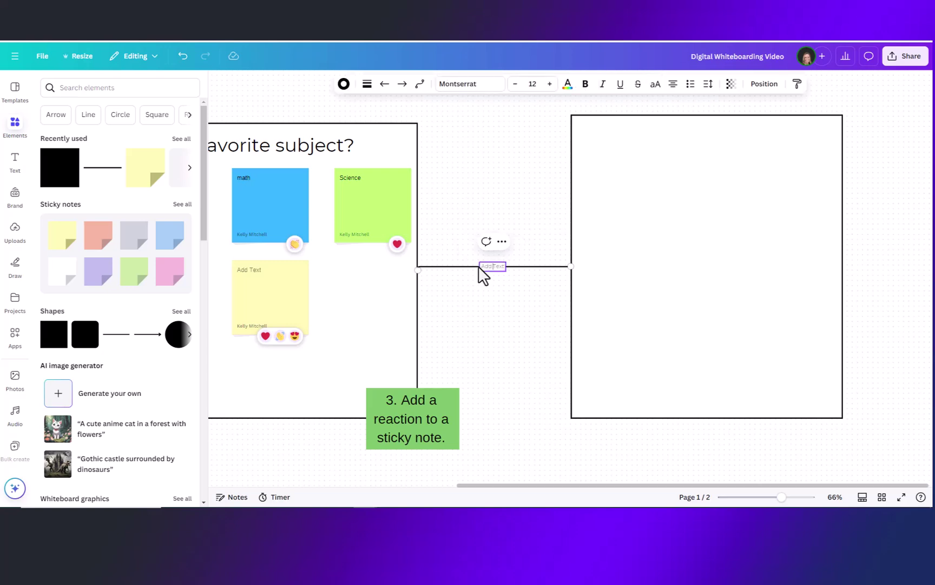
text(No)
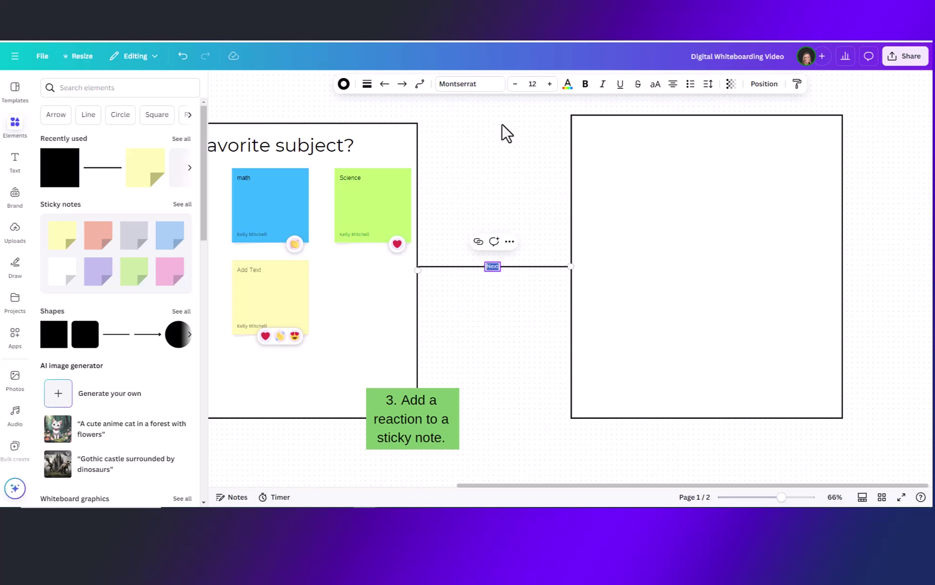
- Enlarge the Next label to size 33 in Balloon Extra Bold
click(550, 83)
click(549, 84)
click(549, 84)
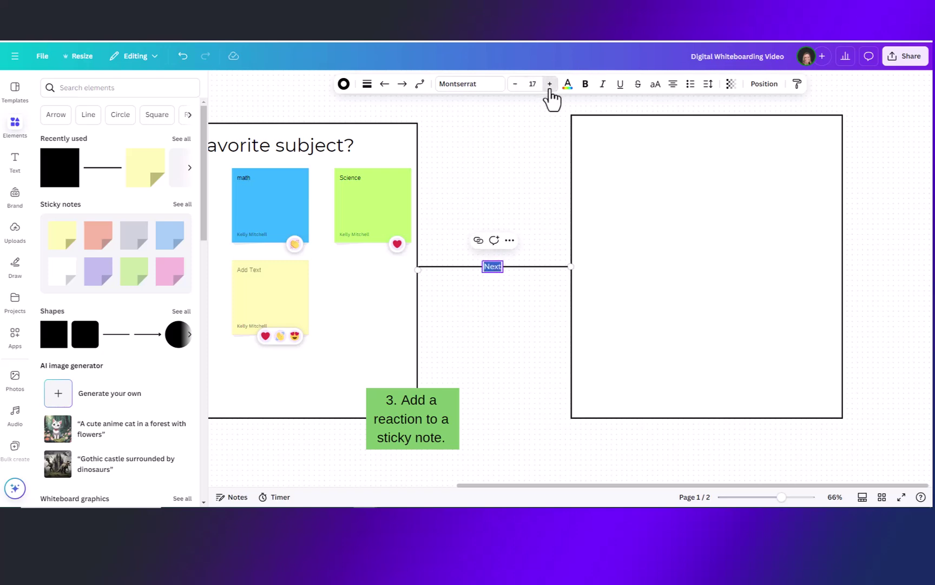
click(549, 84)
click(550, 84)
click(549, 84)
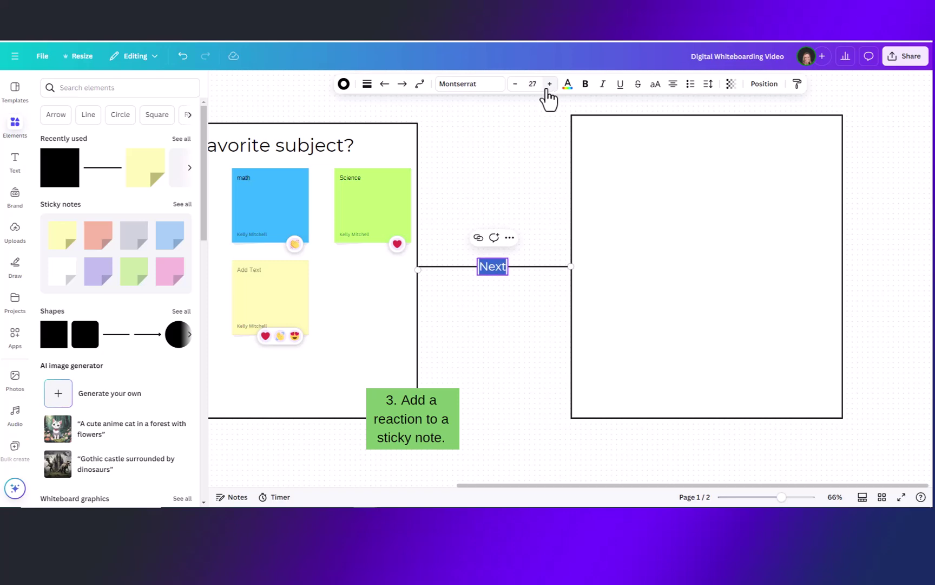
click(492, 84)
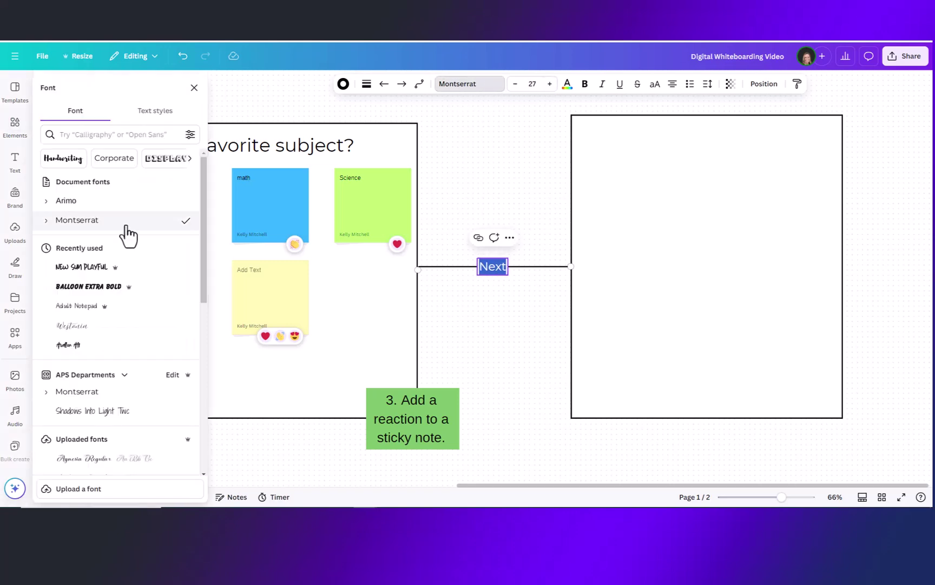
click(109, 287)
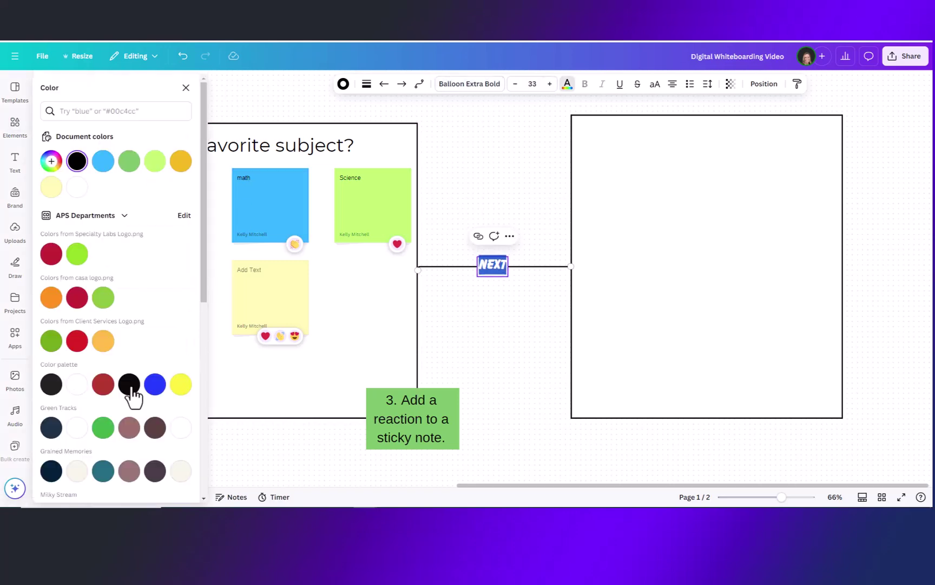
- Add the checkmark sticker from the whiteboard graphics and move it to the box's top-left corner
key(Escape)
scroll(89, 254, down, 5)
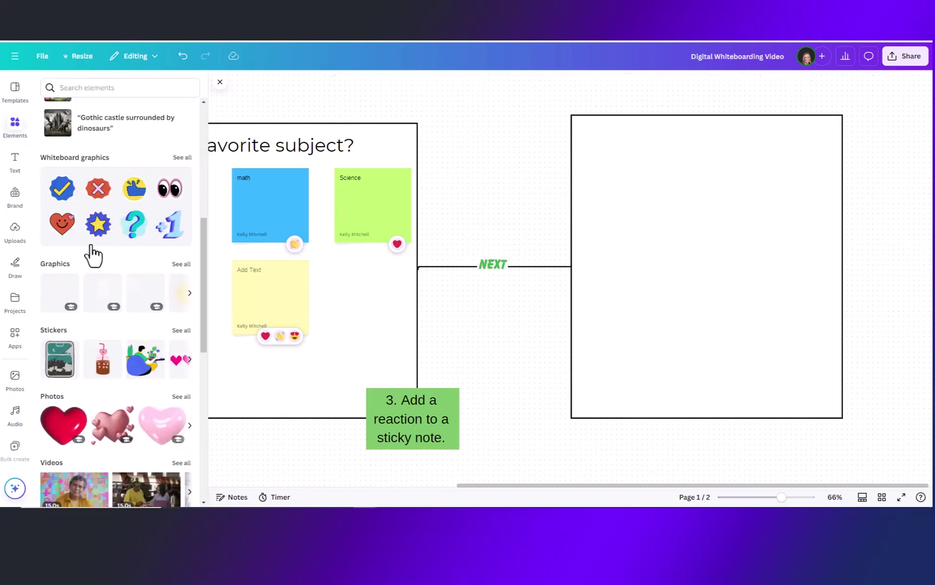
scroll(89, 252, up, 2)
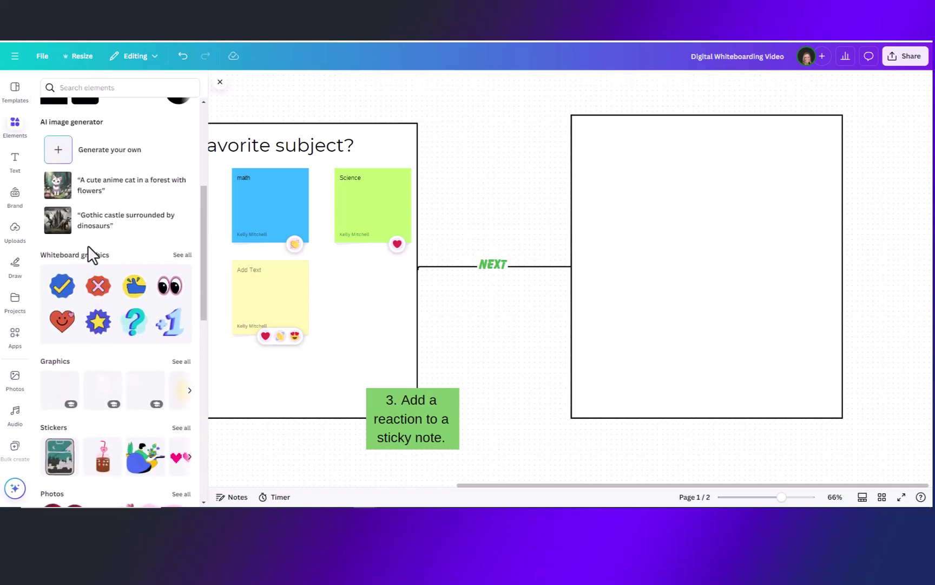
click(181, 256)
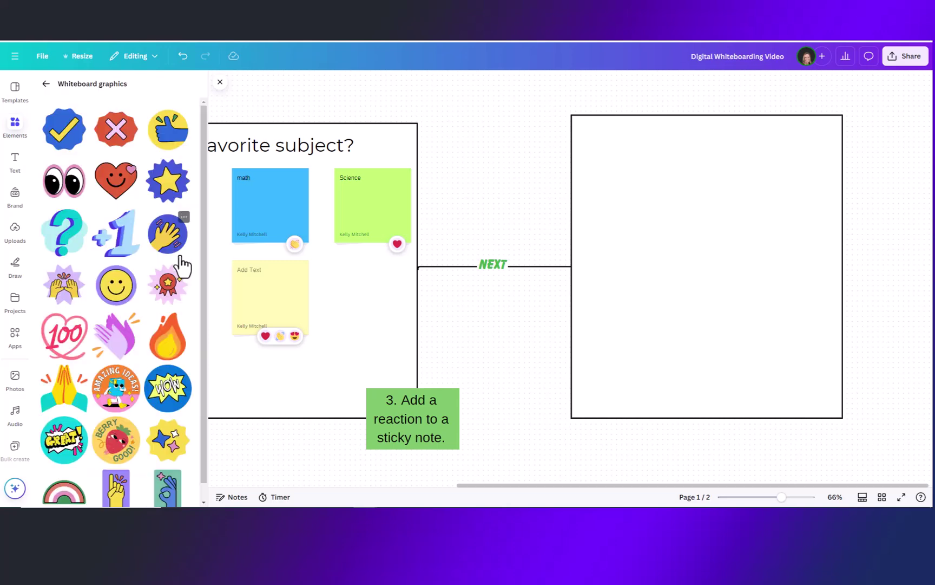
scroll(127, 314, down, 1)
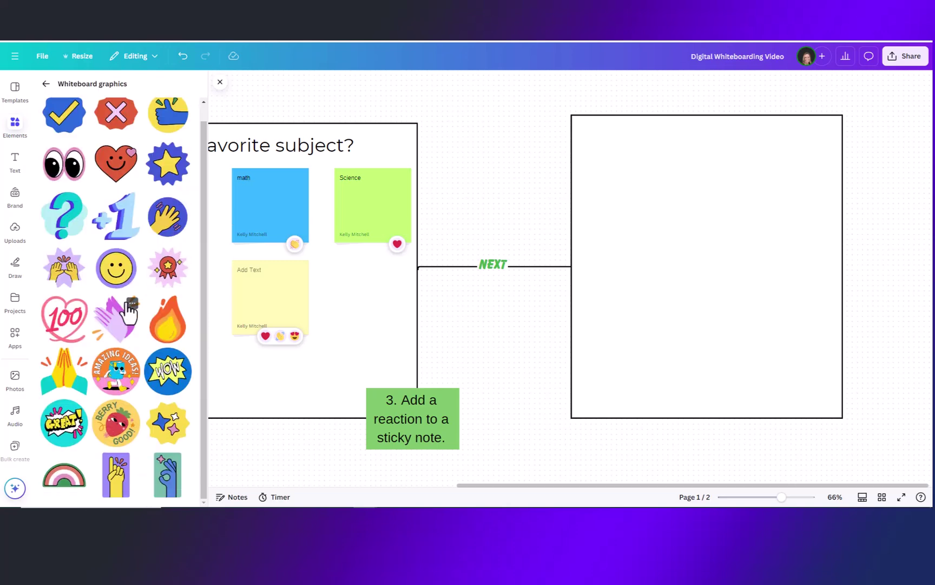
scroll(129, 311, up, 1)
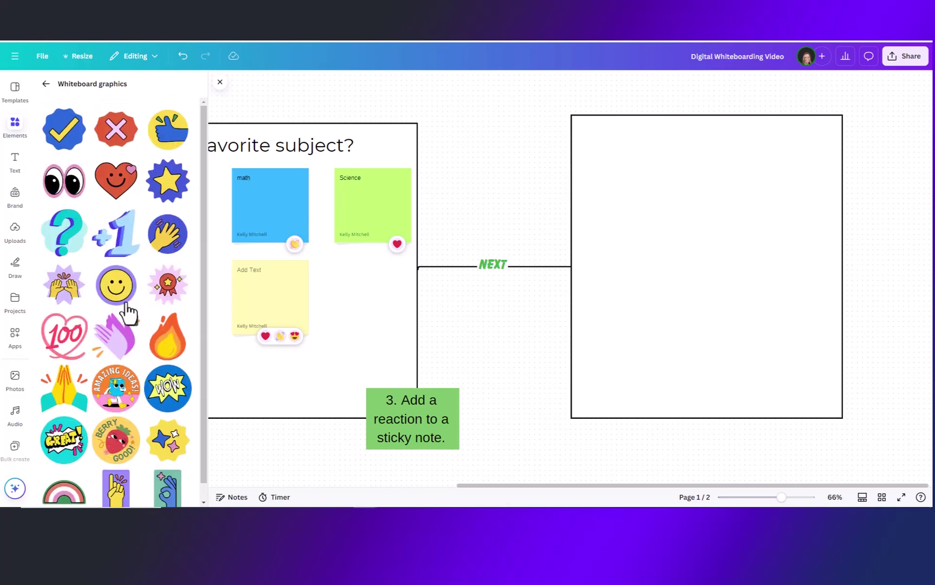
click(62, 130)
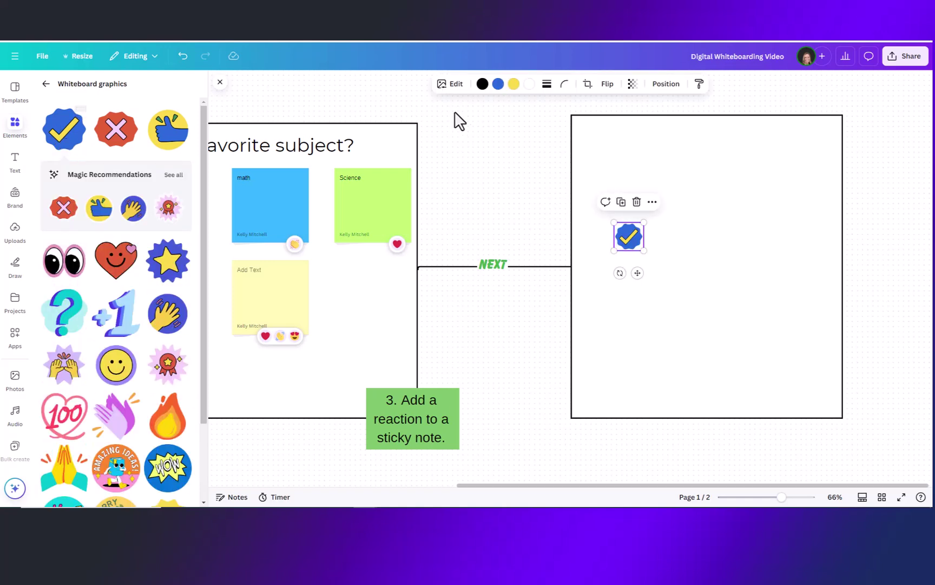
drag(627, 236, 600, 142)
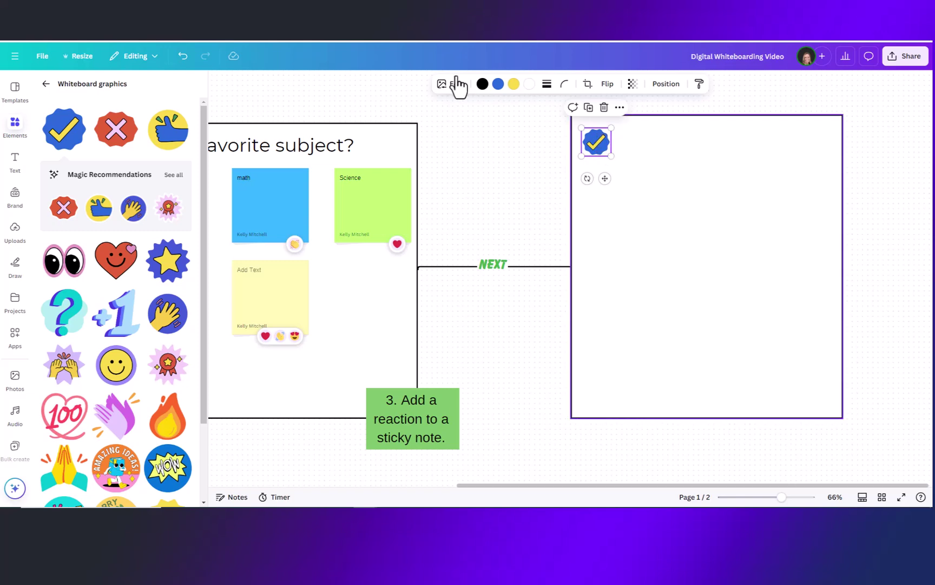
- Recolour the checkmark's blue to yellow and its second yellow to green, then shrink it slightly
click(498, 84)
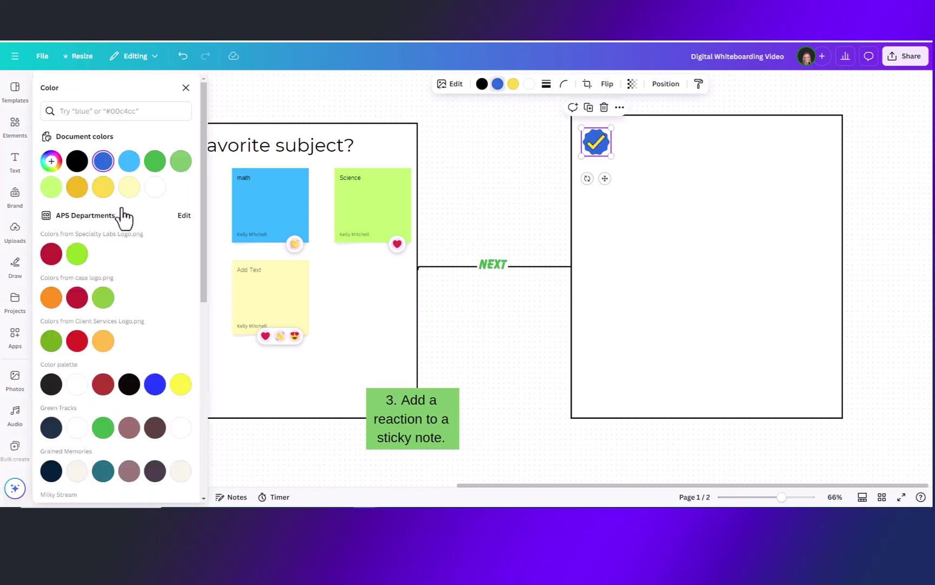
click(102, 186)
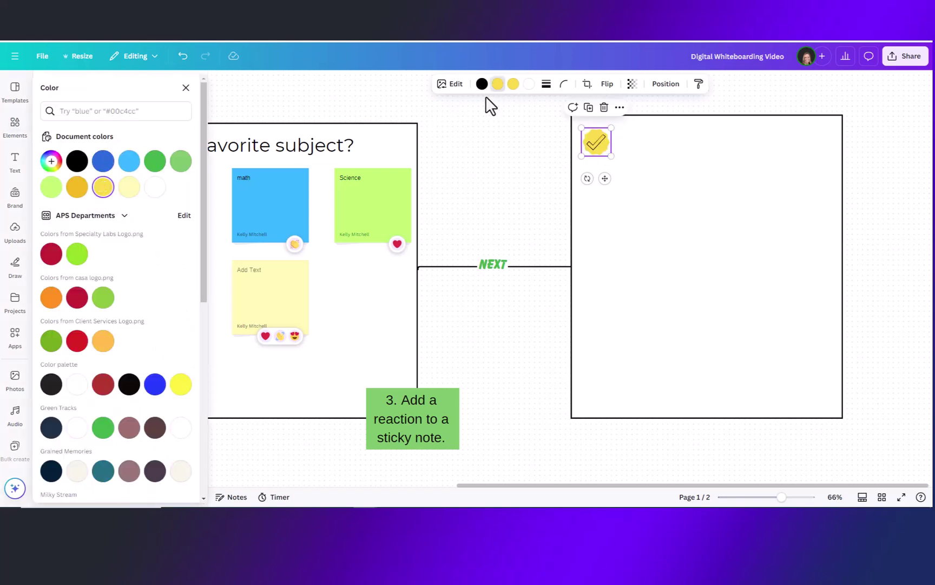
click(513, 84)
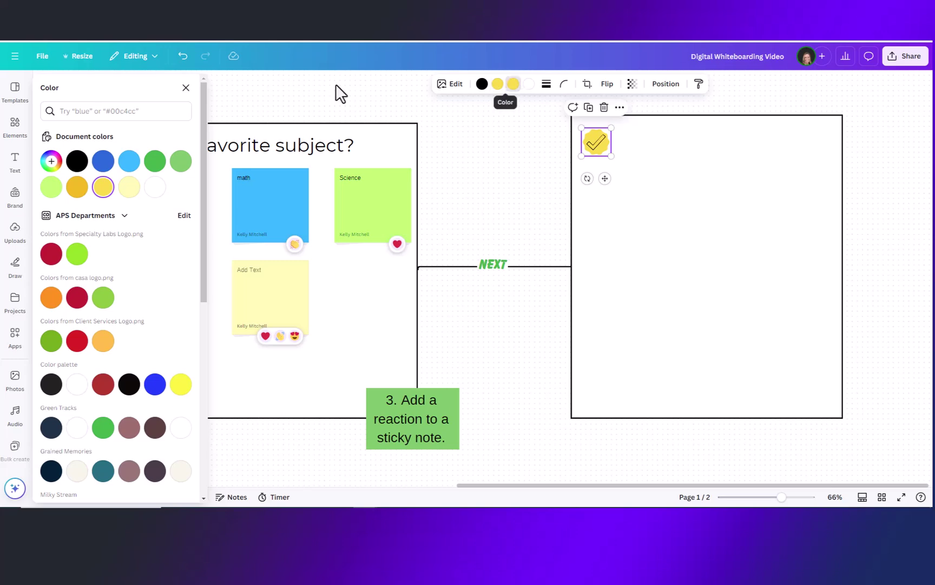
click(155, 161)
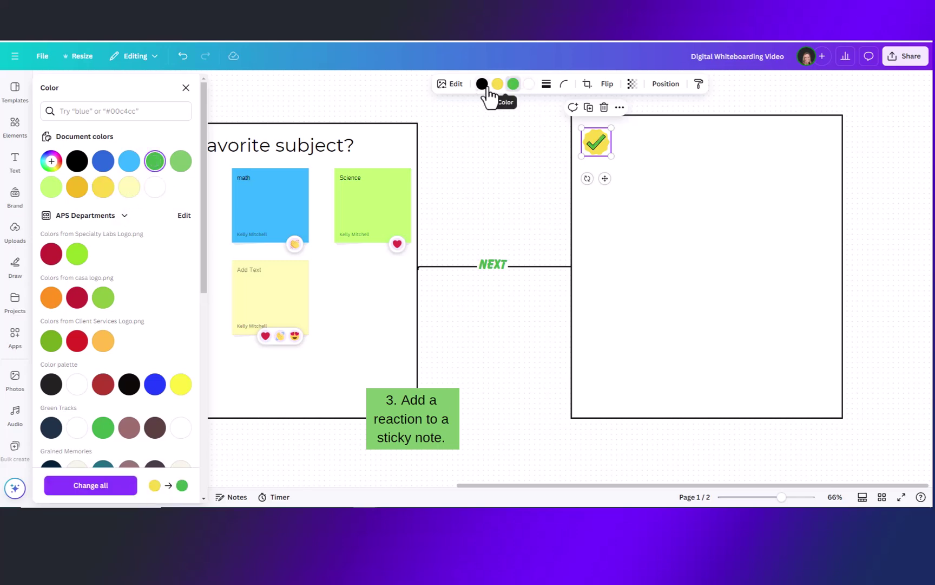
mouse_move(611, 155)
mouse_down()
mouse_move(640, 182)
mouse_move(610, 157)
mouse_up()
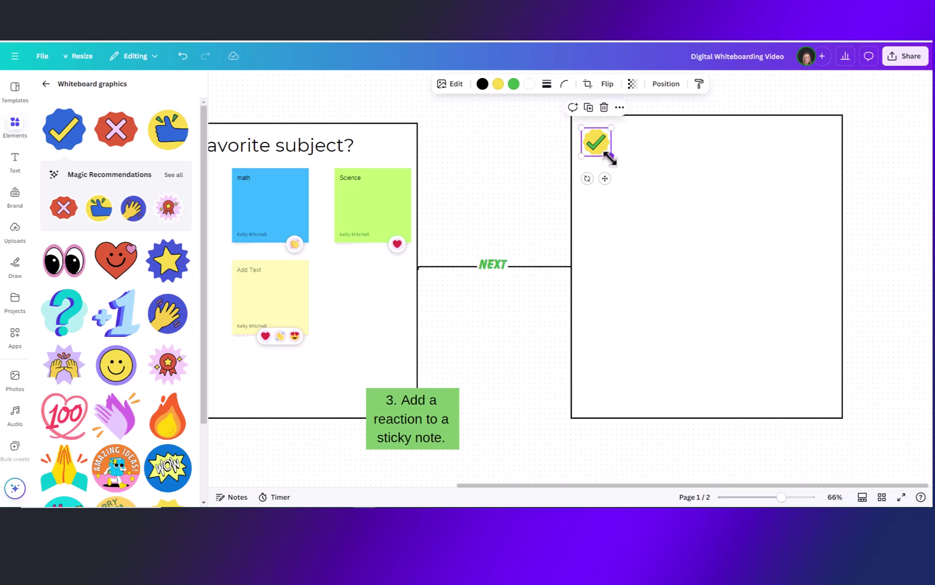
- Lock the checkmark sticker in place, then briefly open and close the quick actions search
click(620, 107)
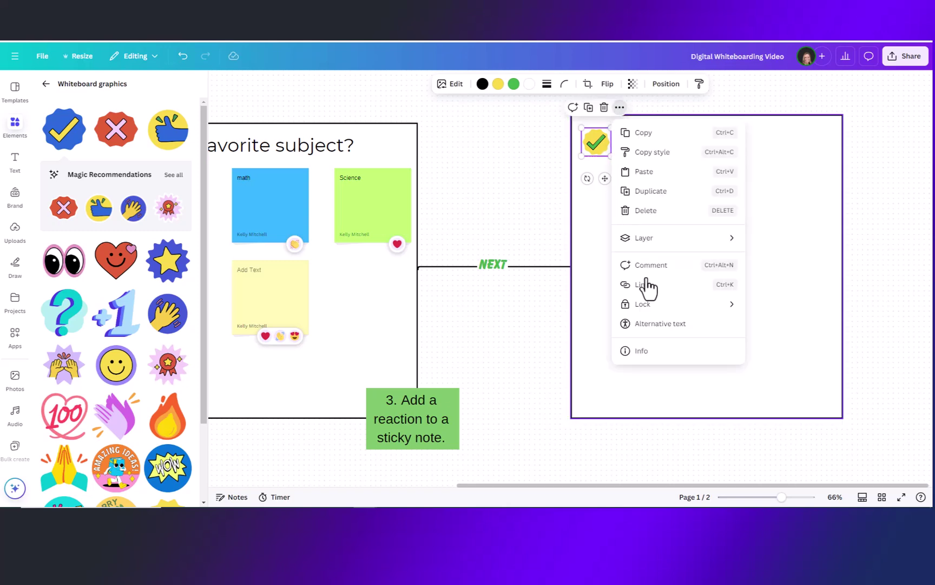
mouse_move(649, 305)
click(780, 306)
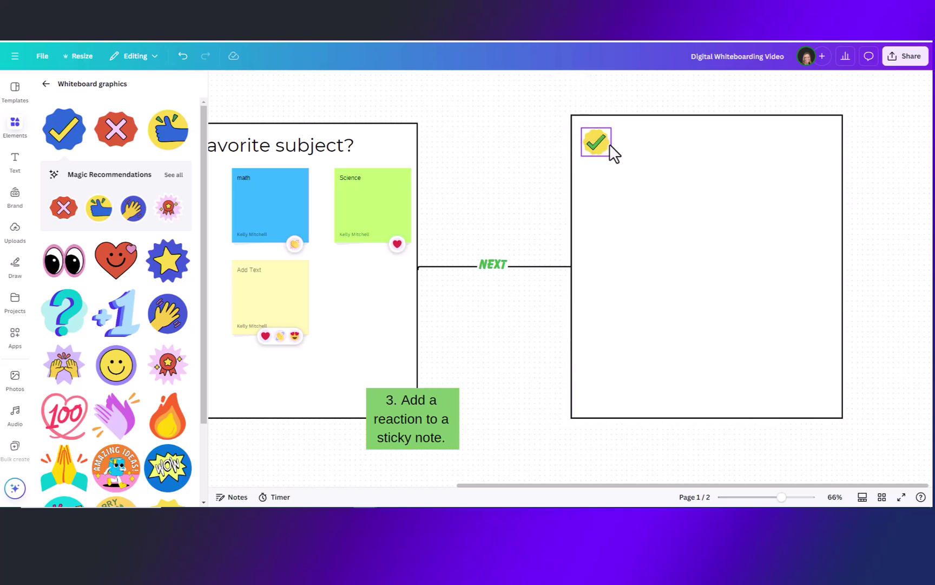
key(Escape)
key(slash)
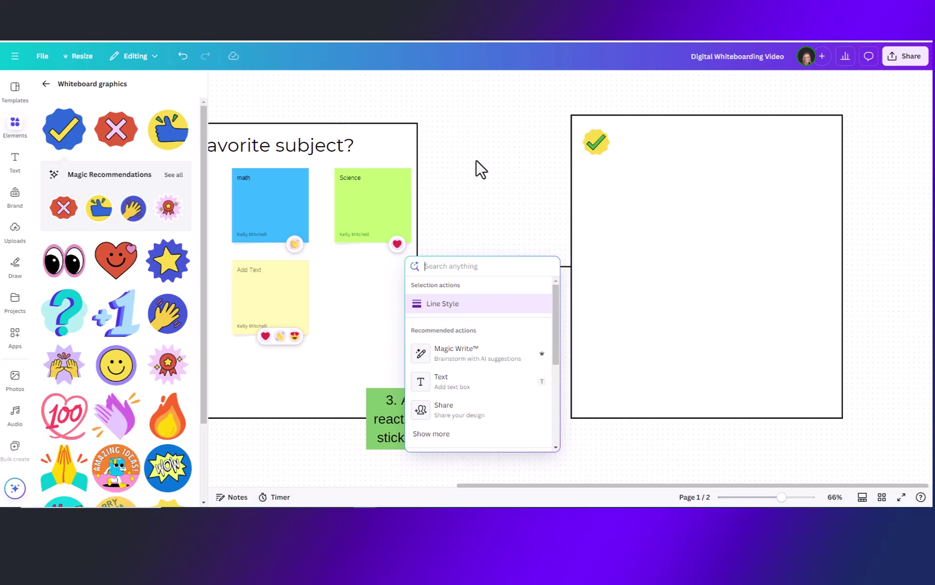
key(Escape)
scroll(641, 344, left, 5)
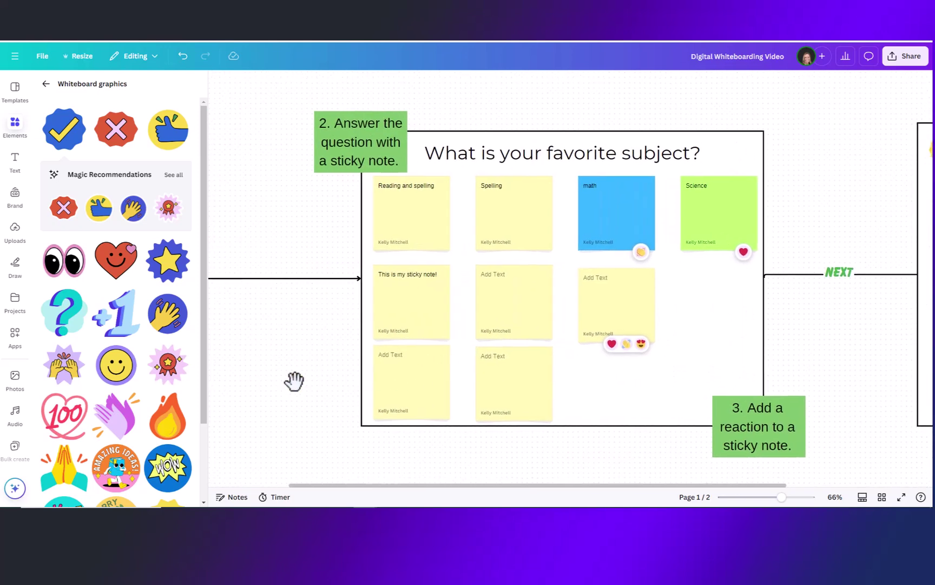
- Paste the Edpuzzle lesson link into the empty frame and enlarge the video to fill it
drag(294, 380, 880, 398)
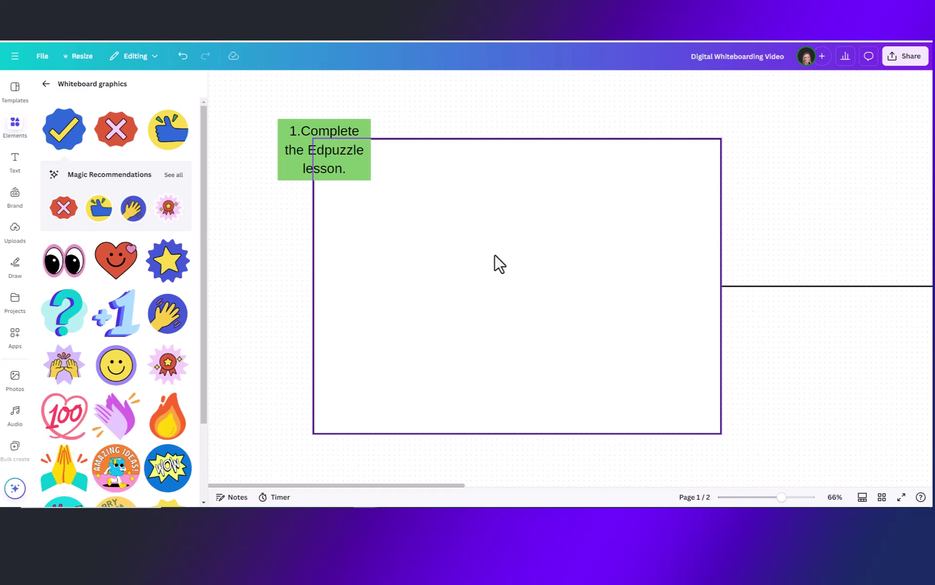
click(503, 291)
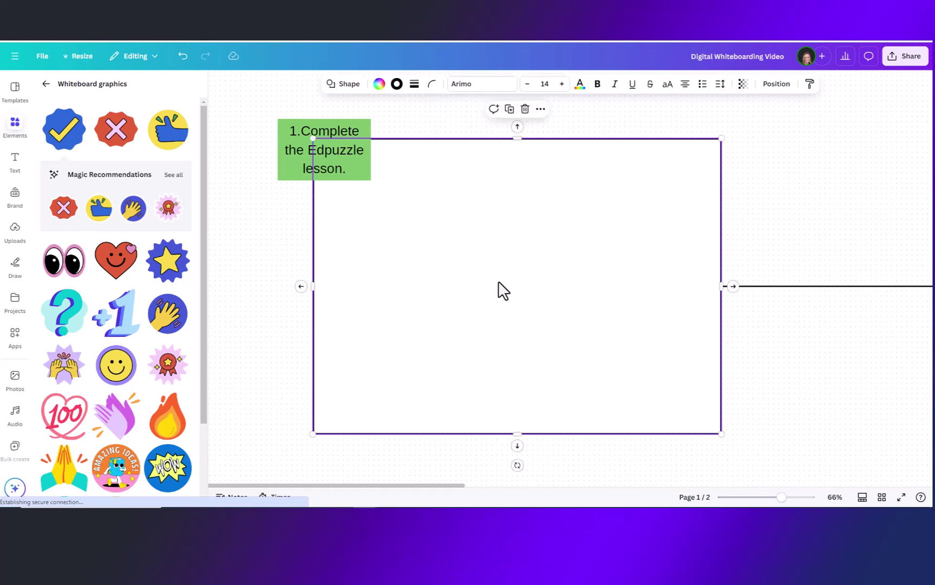
key(ctrl+v)
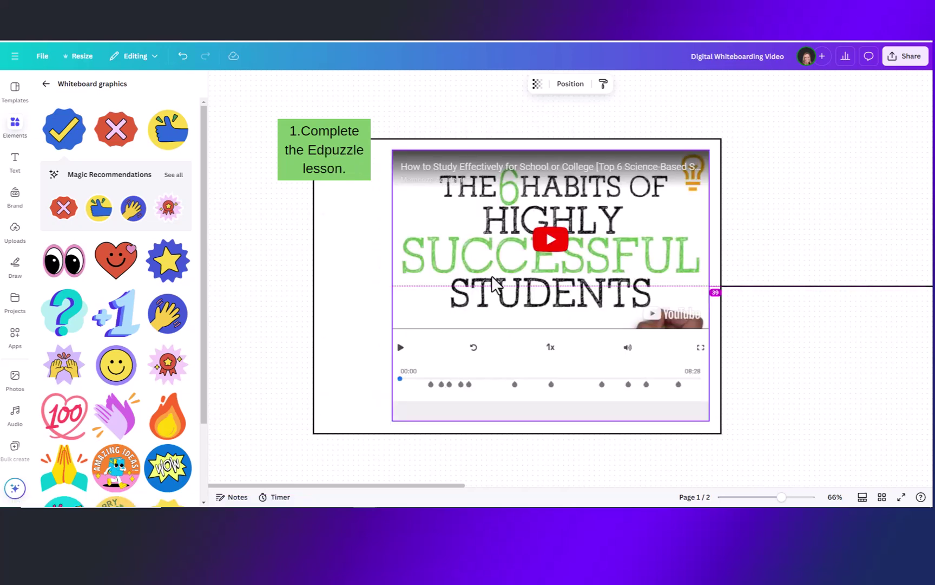
click(492, 275)
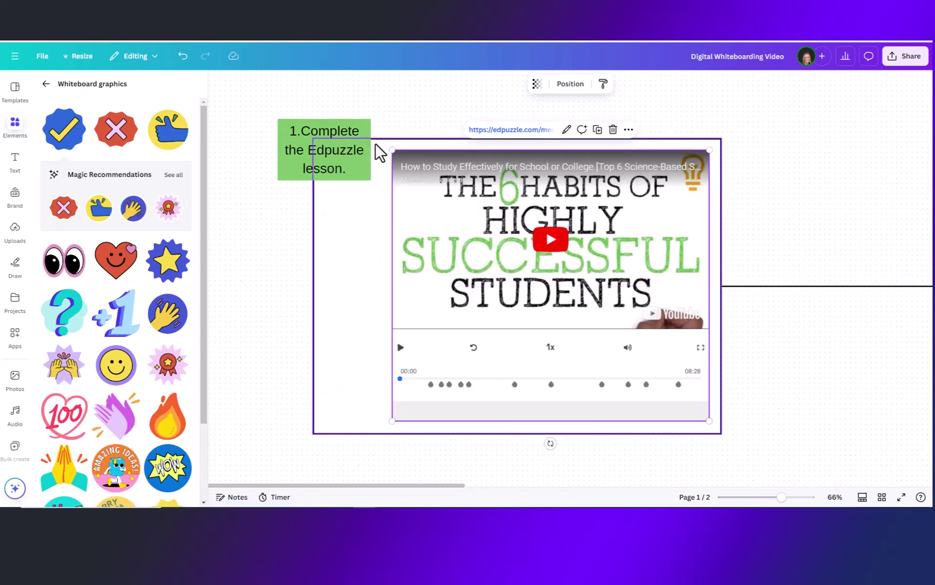
drag(392, 150, 384, 144)
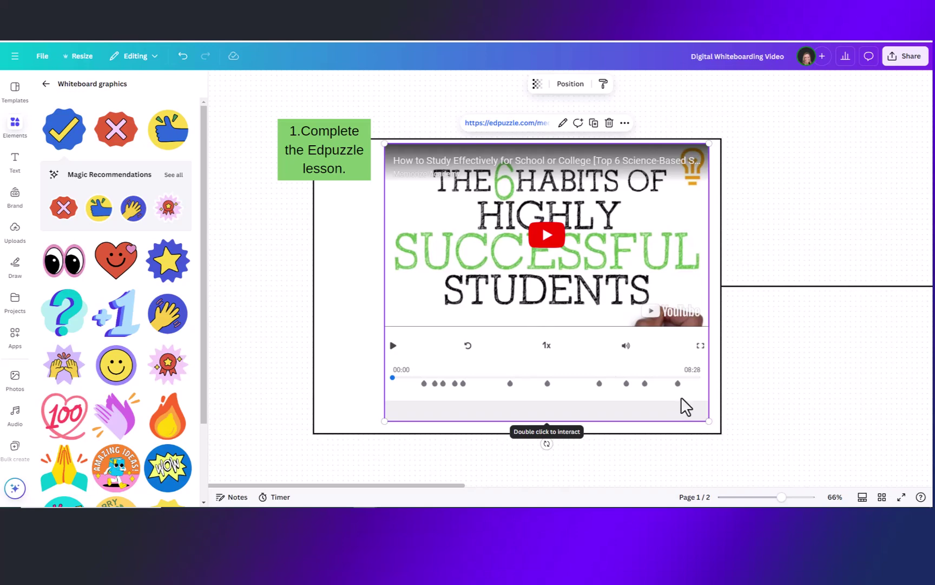
drag(816, 441, 934, 389)
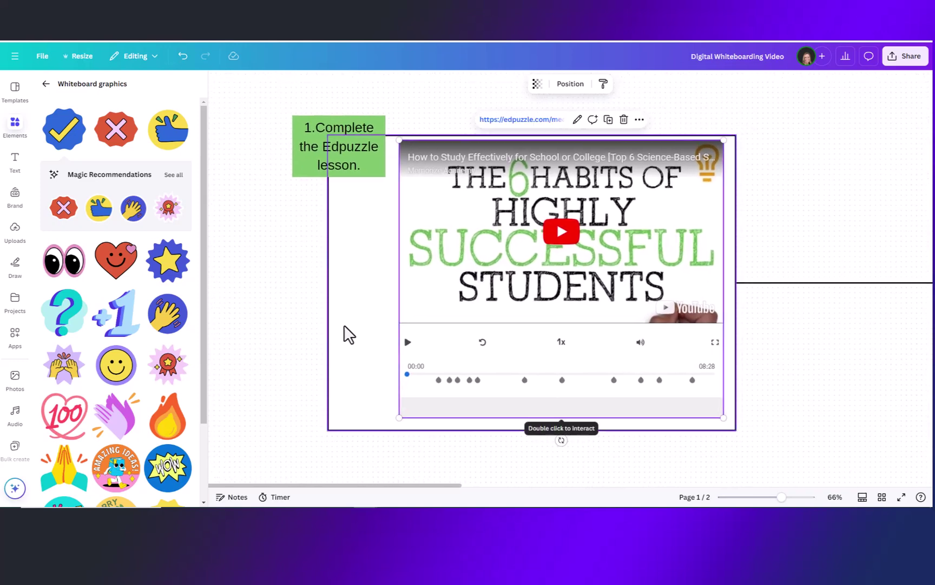
click(236, 269)
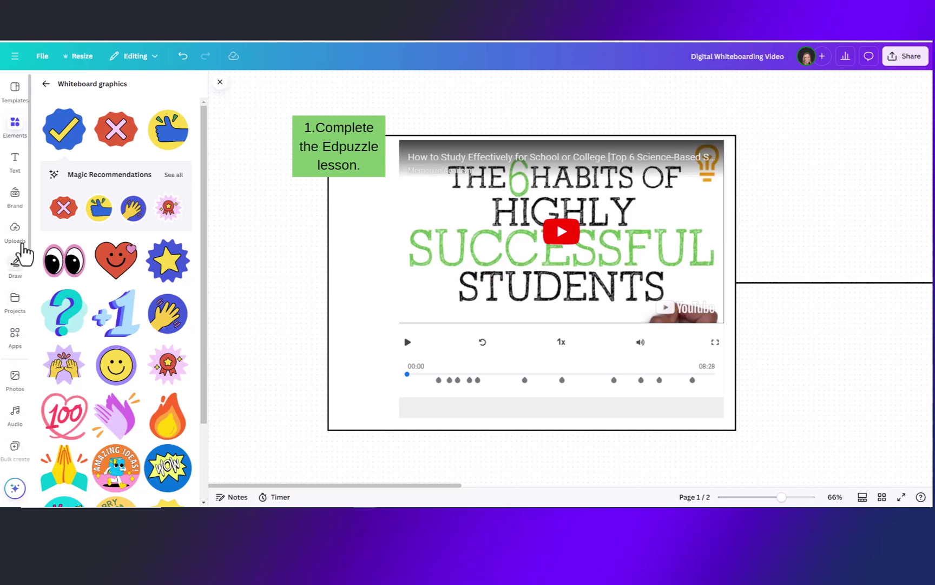
- Insert the GIPHY example embed from the Embed app in Apps
click(13, 341)
click(130, 254)
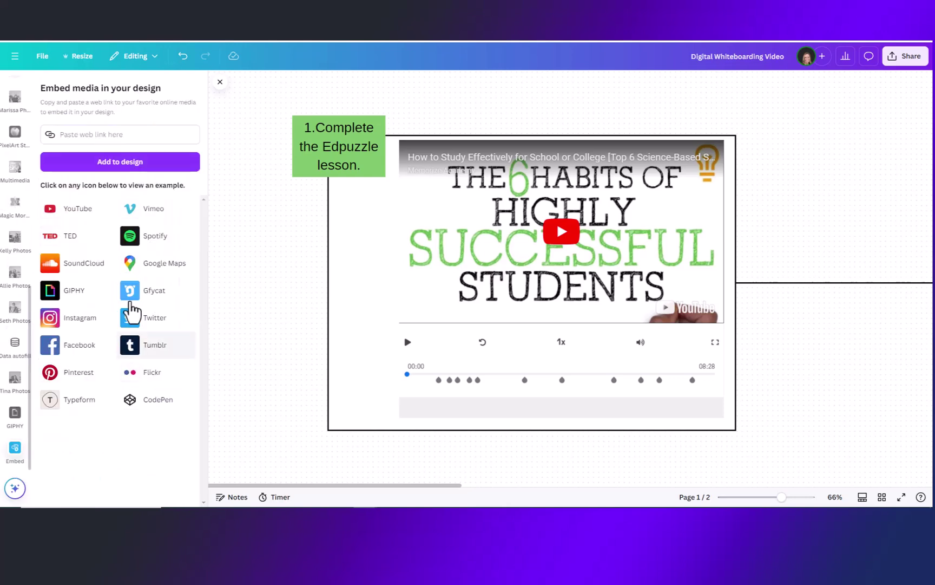
click(62, 301)
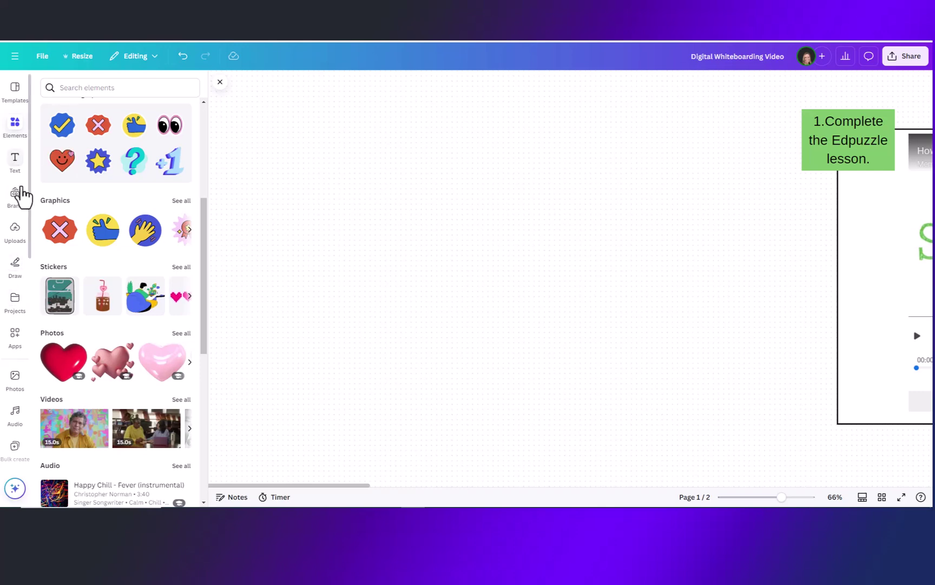
- Add the 13.1-second 'bouncing ball' stock basketball video from Videos and shrink it
scroll(96, 314, down, 1)
scroll(96, 313, down, 1)
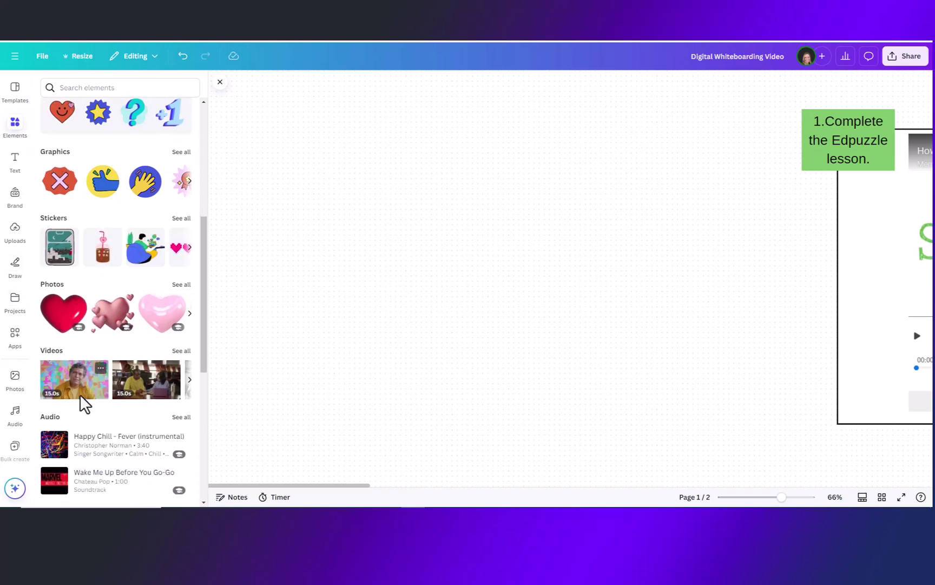
scroll(71, 446, down, 4)
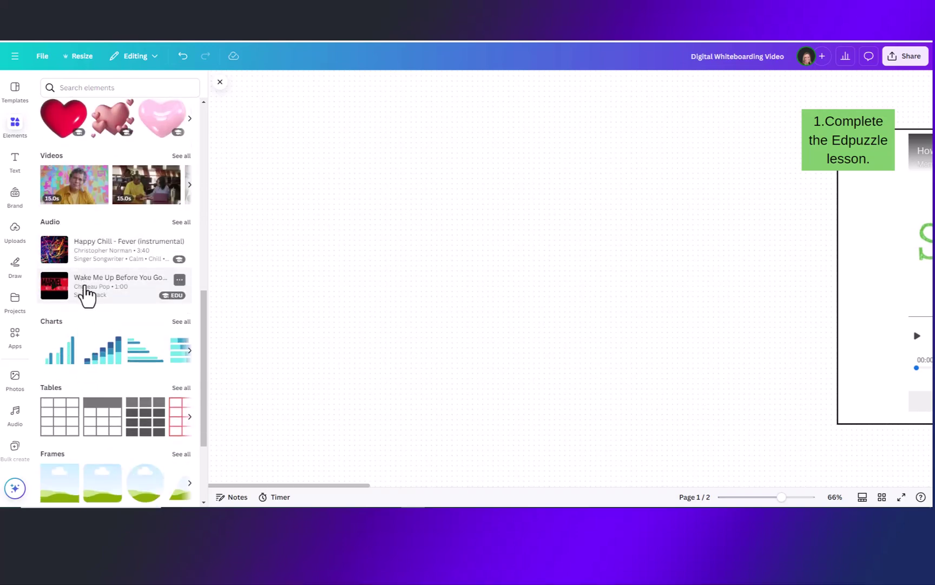
scroll(85, 295, up, 5)
scroll(95, 386, down, 2)
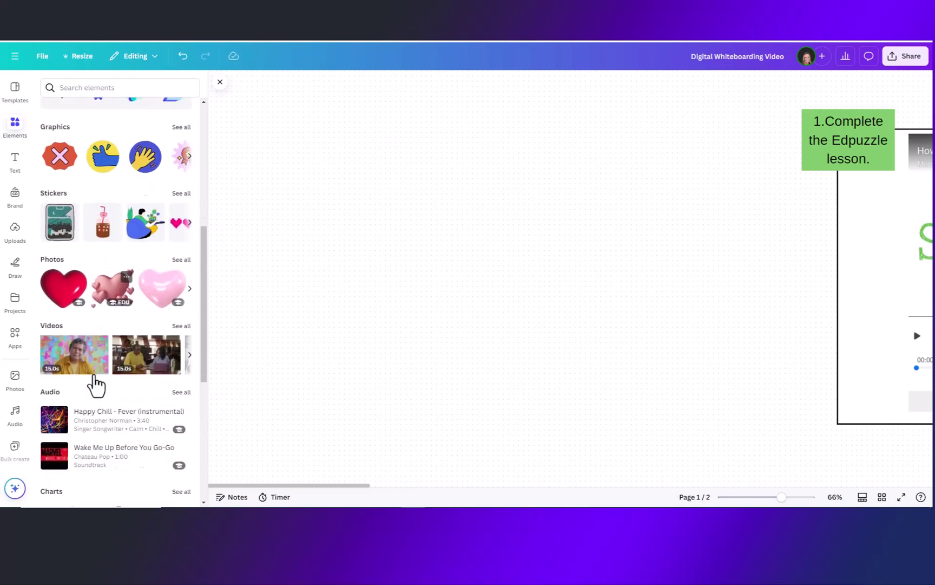
click(181, 303)
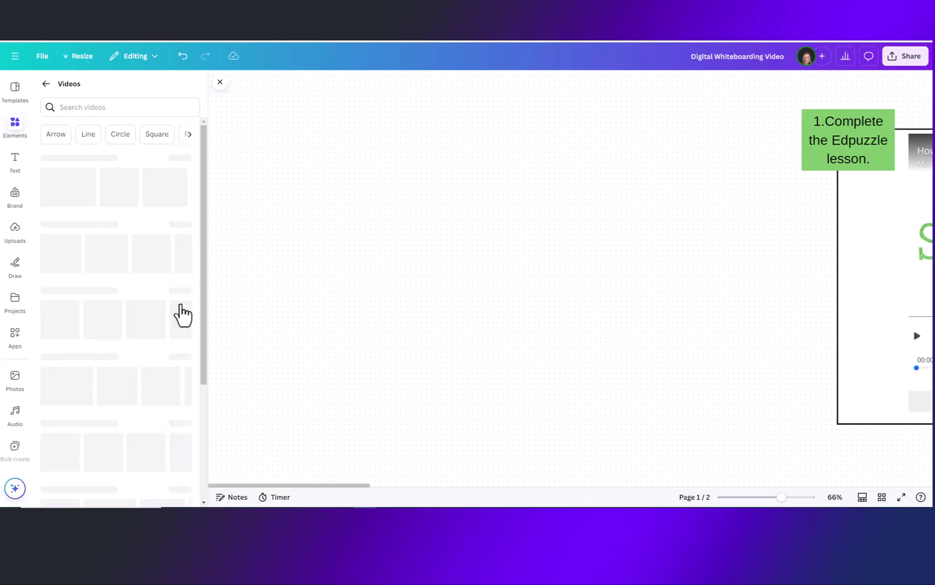
click(86, 108)
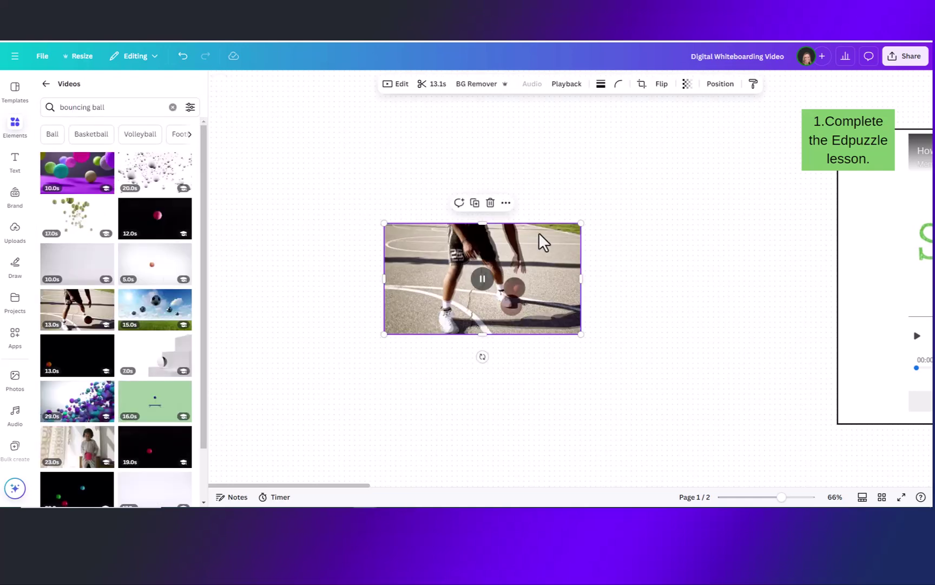
drag(581, 222, 726, 166)
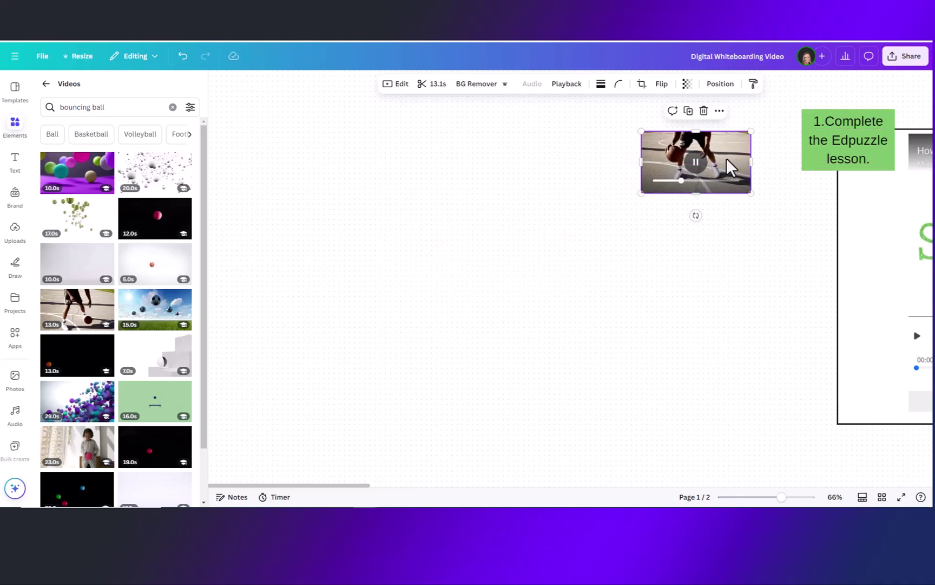
click(46, 83)
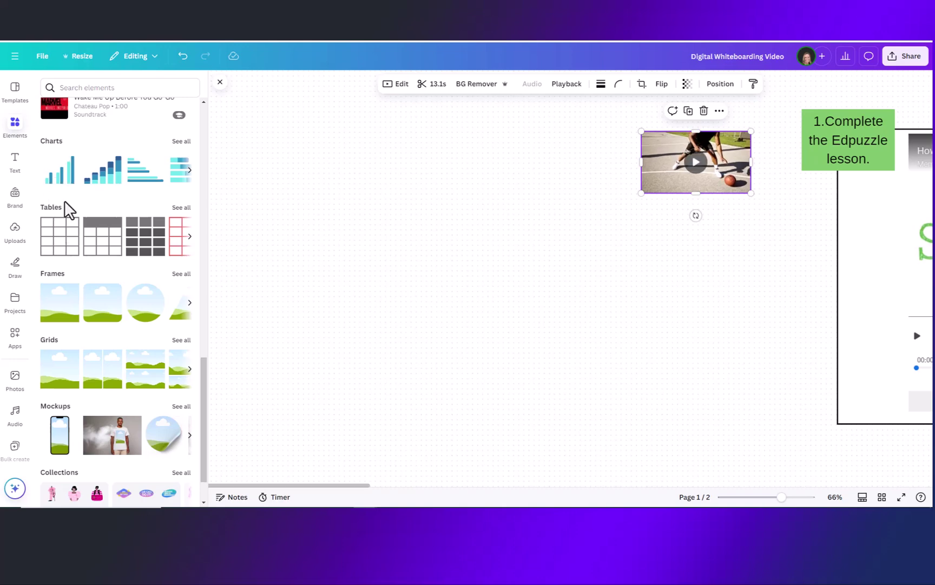
- Add a photo frame and fill it with the stock photo of a woman framing her face
click(66, 314)
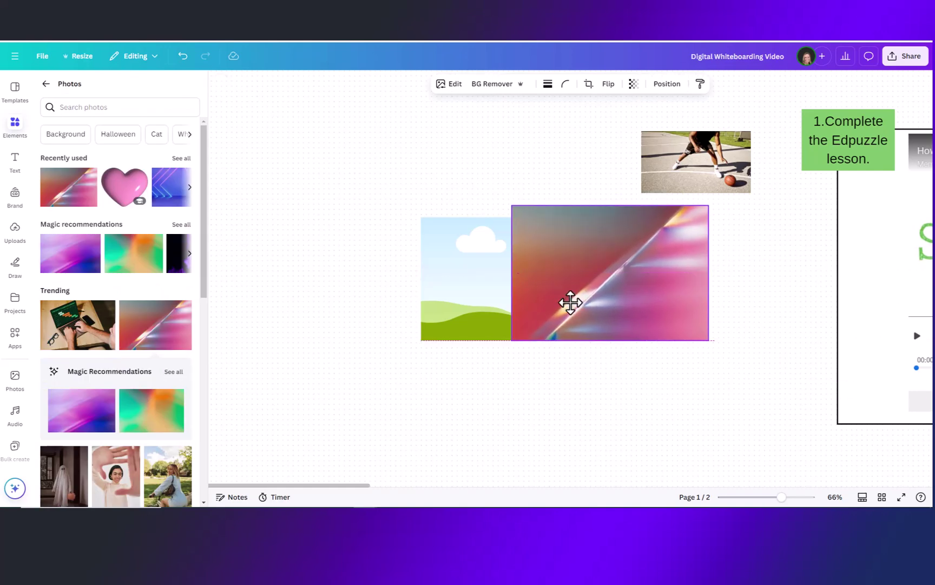
drag(568, 302, 736, 305)
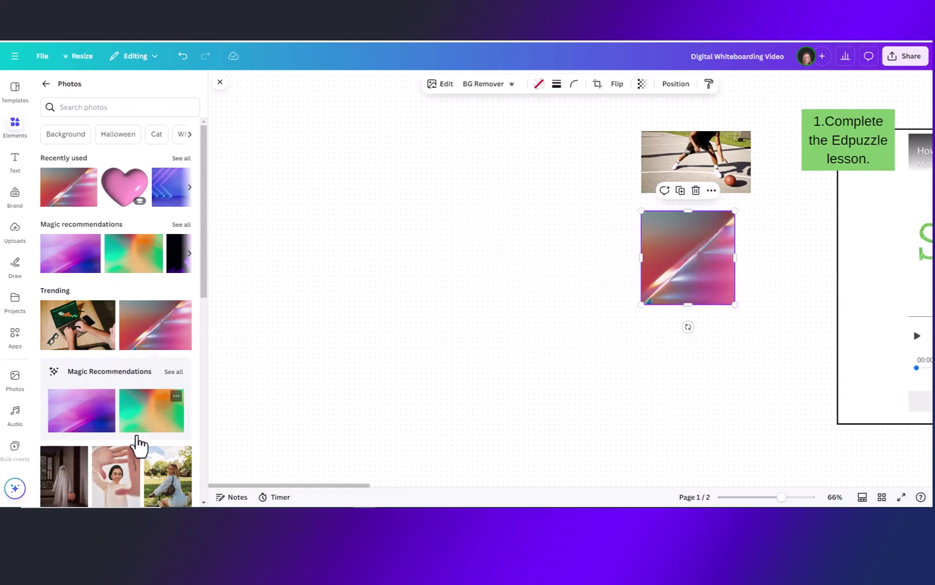
click(111, 481)
drag(466, 292, 681, 267)
click(535, 233)
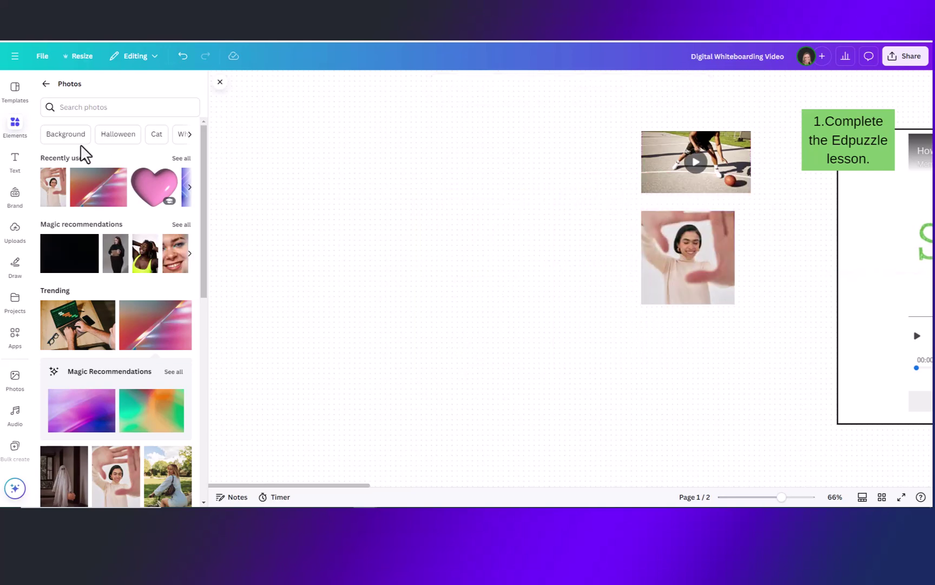
click(12, 130)
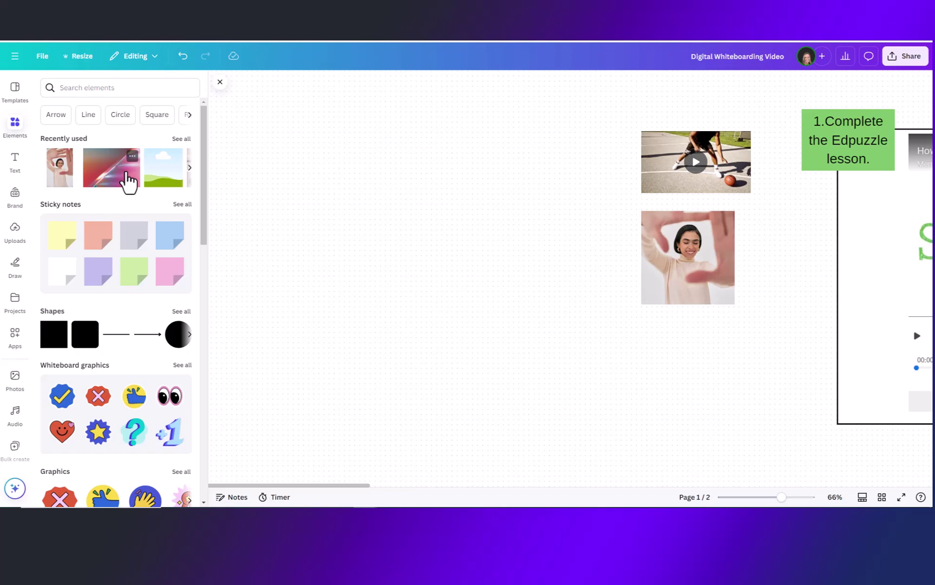
- Comment 'This is inspiring!' on the woman photo
click(719, 234)
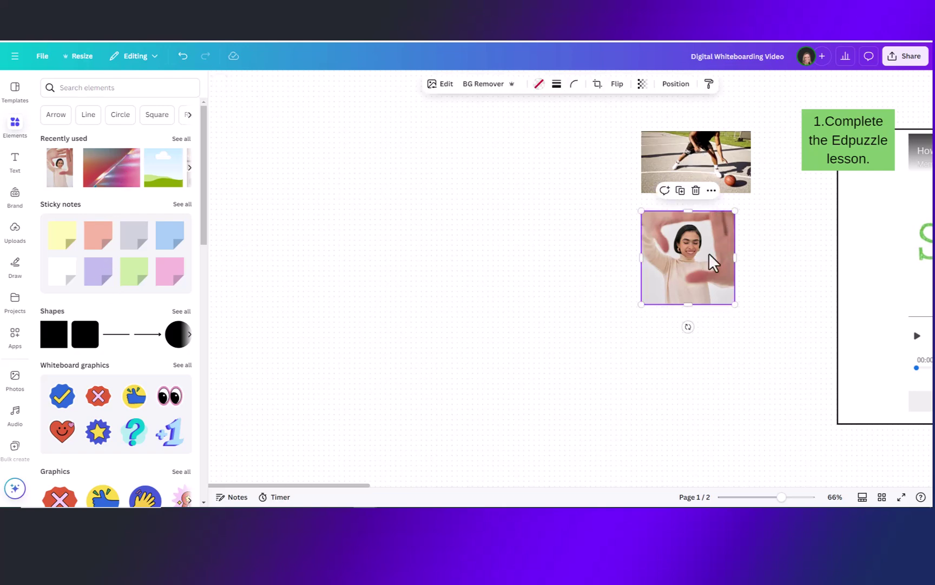
click(665, 191)
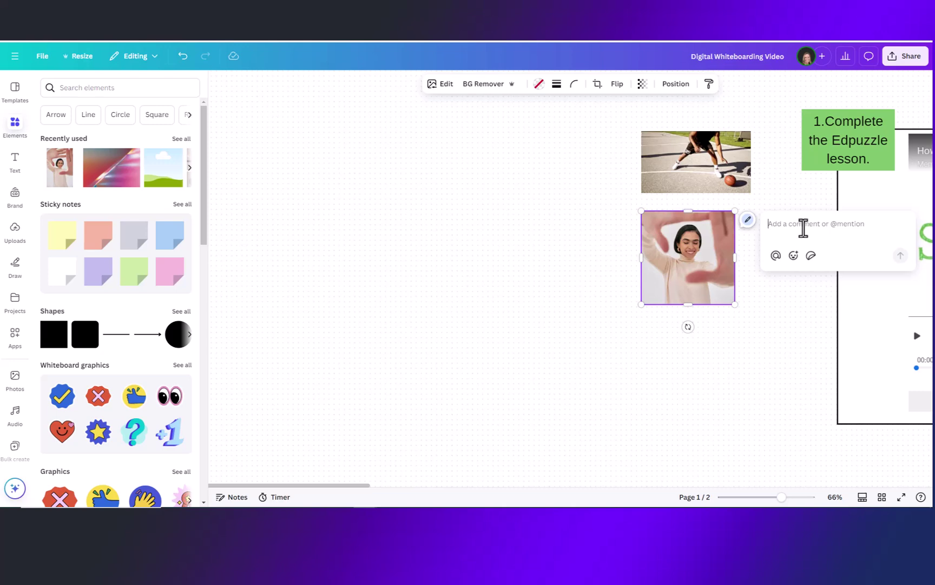
text(This is inspiring!)
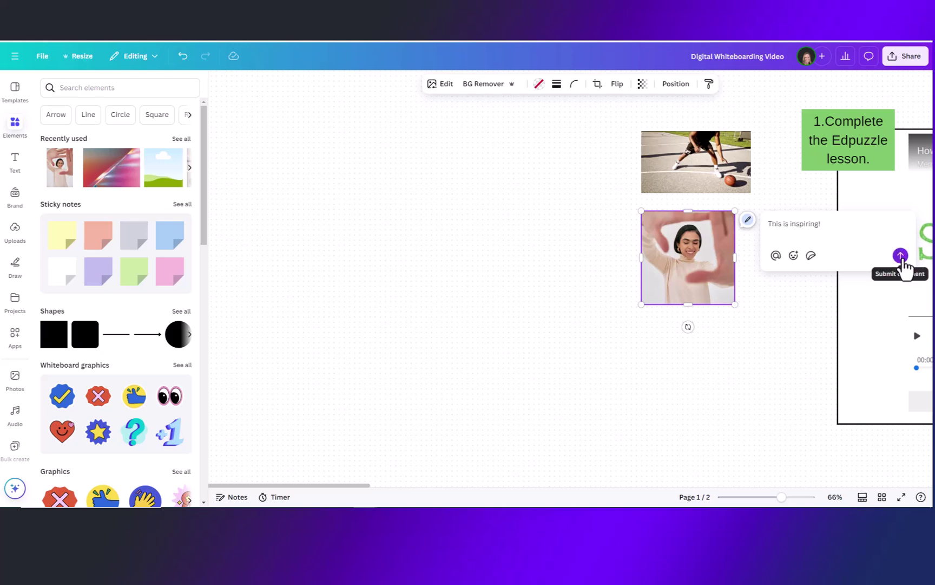
click(900, 256)
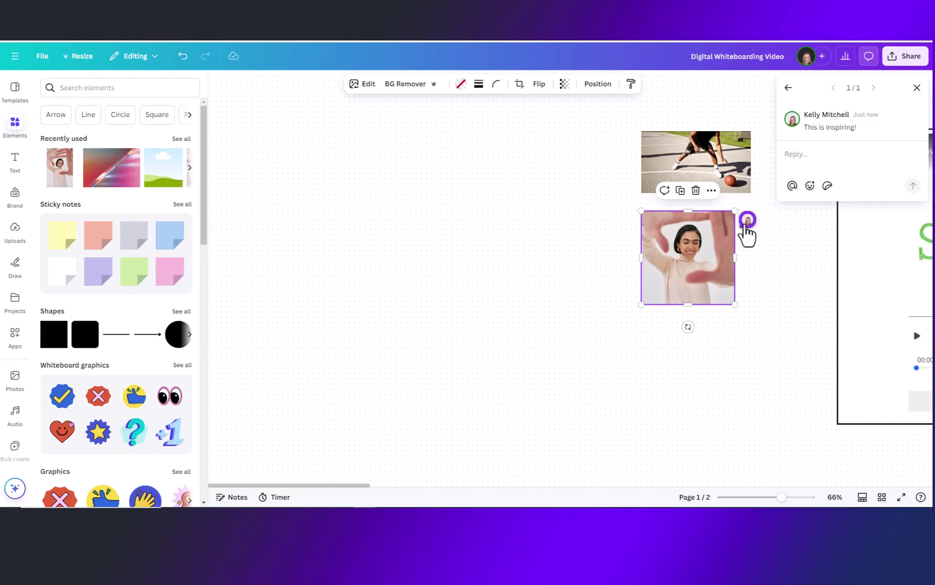
- Reply 'Agreed!' and post a second reply mentioning a colleague
click(799, 153)
text(Agreed!)
click(912, 185)
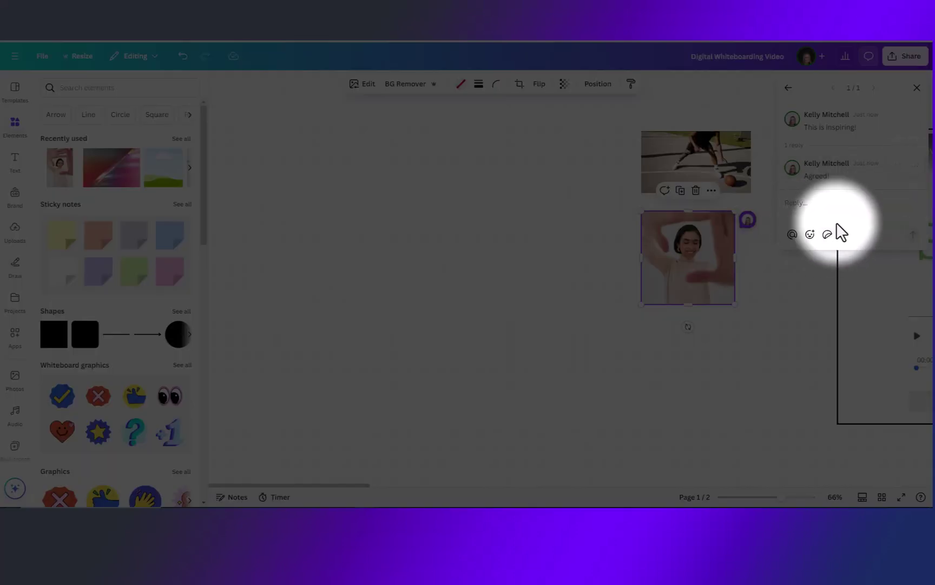
click(792, 234)
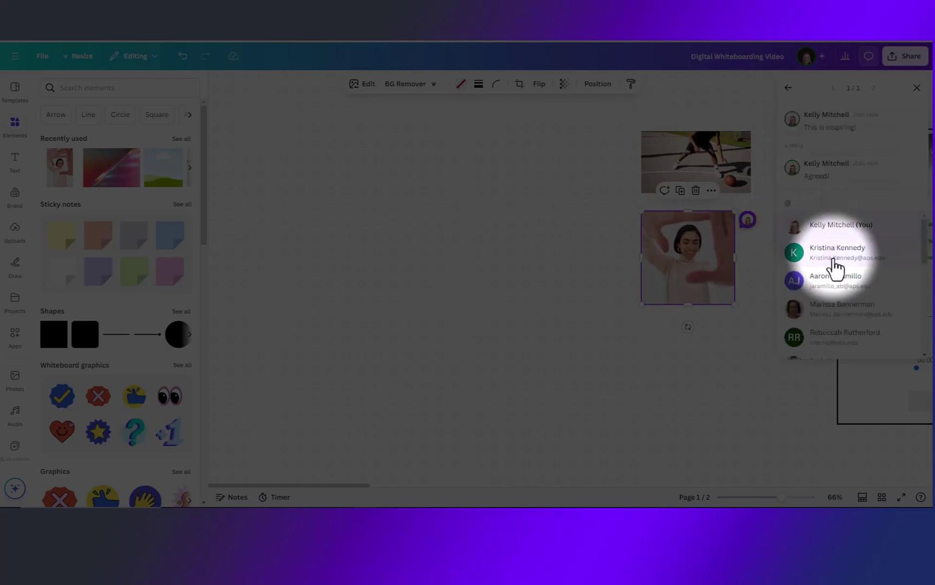
click(836, 260)
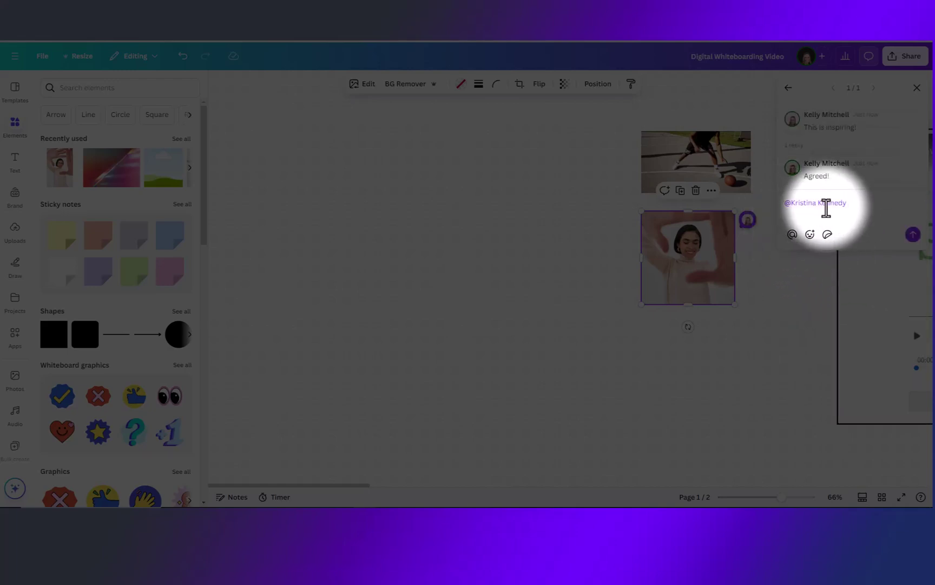
key(Return)
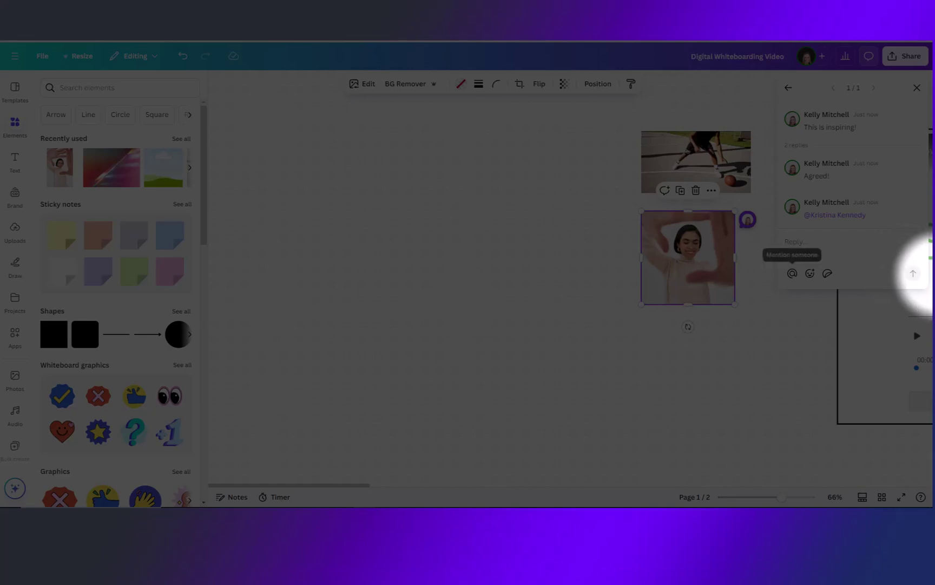
- Post a reply with the heart-eyes emoji and great-job sticker, then close the thread
click(810, 273)
click(805, 359)
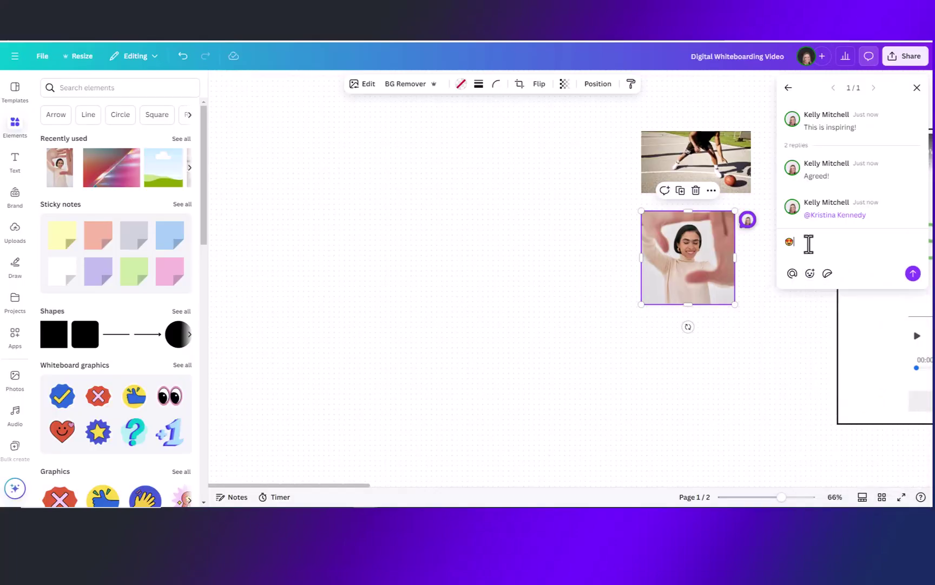
click(828, 273)
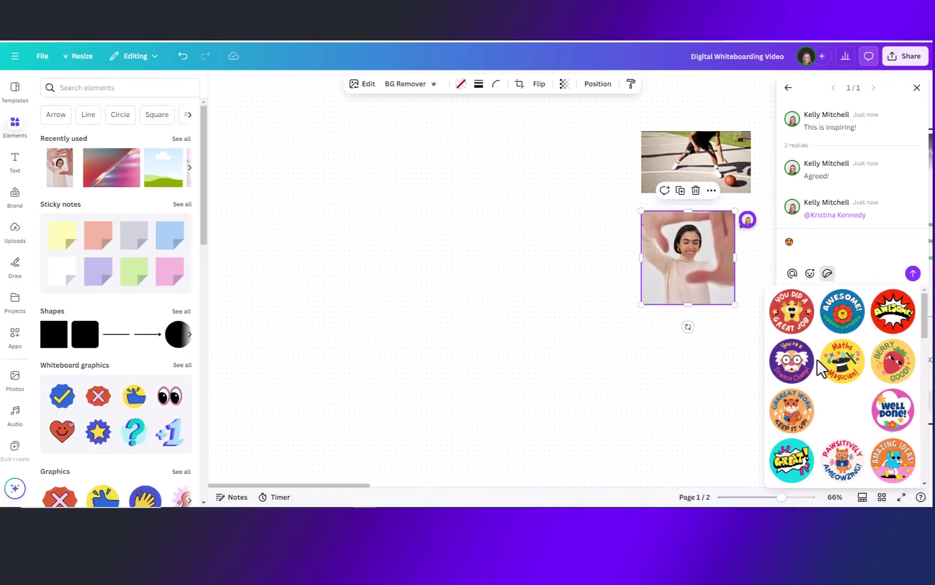
click(799, 313)
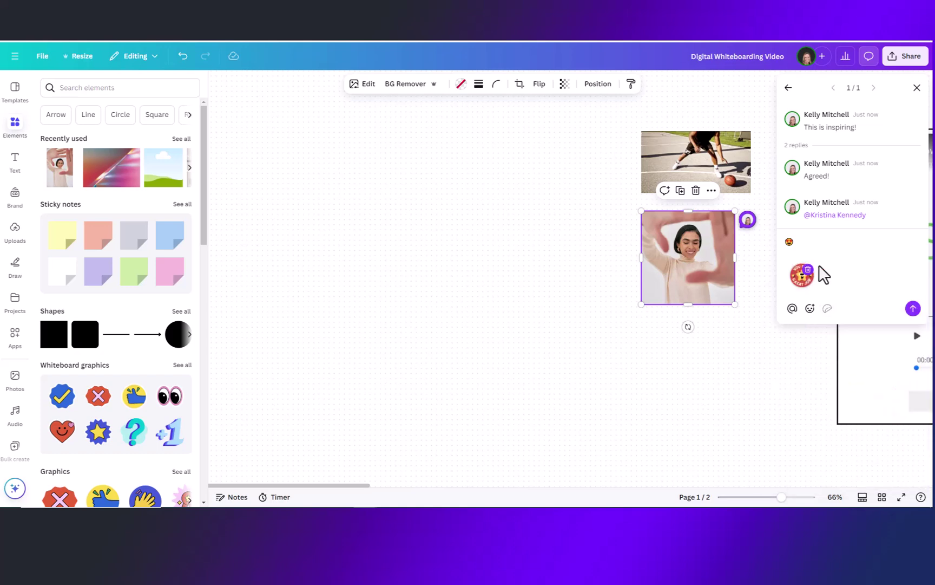
click(913, 309)
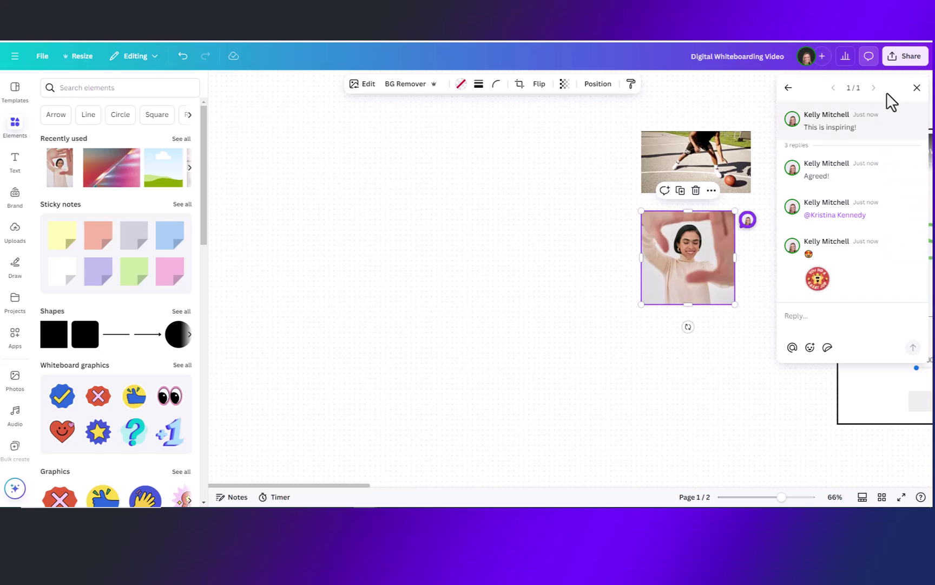
click(917, 88)
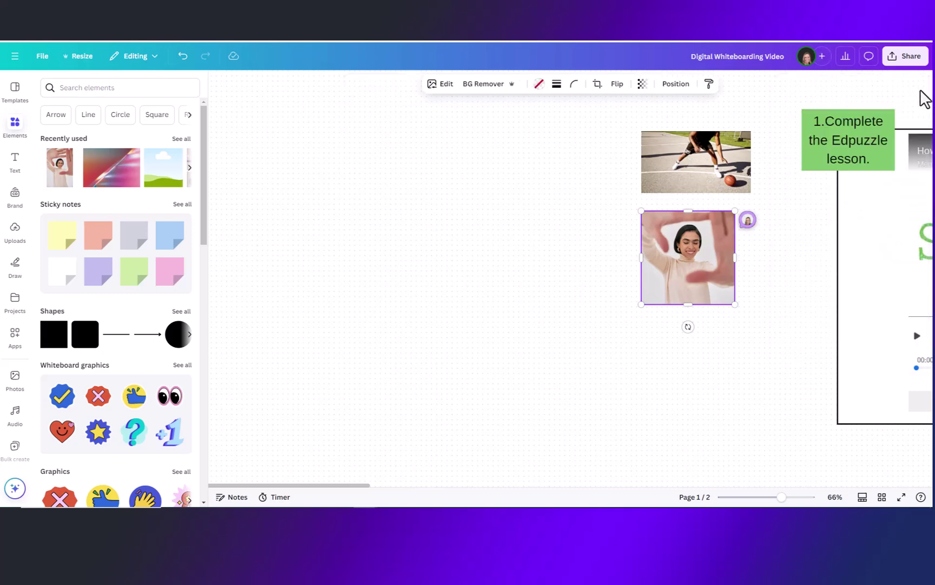
- Resolve the 'how do I do this?' and 'This is inspiring!' comments from the comments list
click(807, 321)
scroll(806, 321, right, 8)
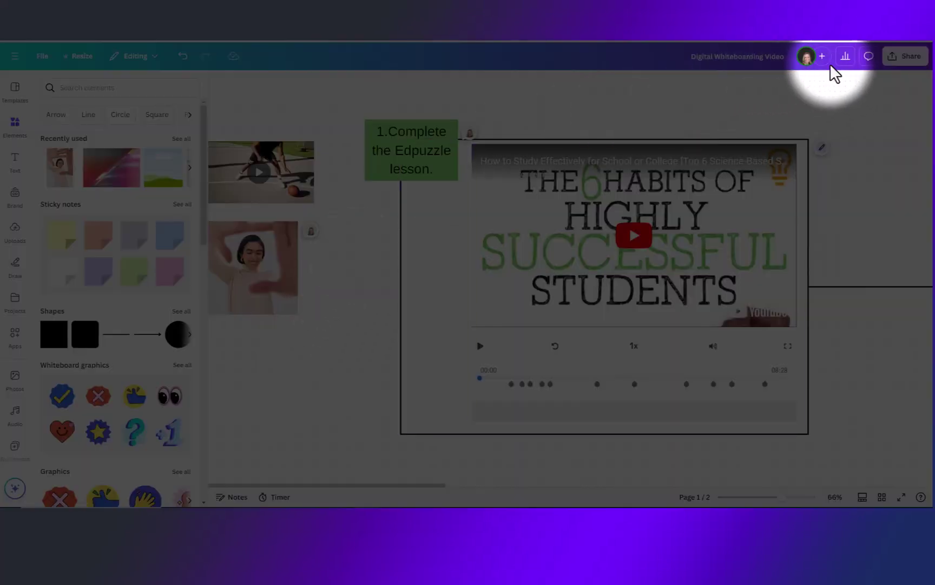
click(869, 58)
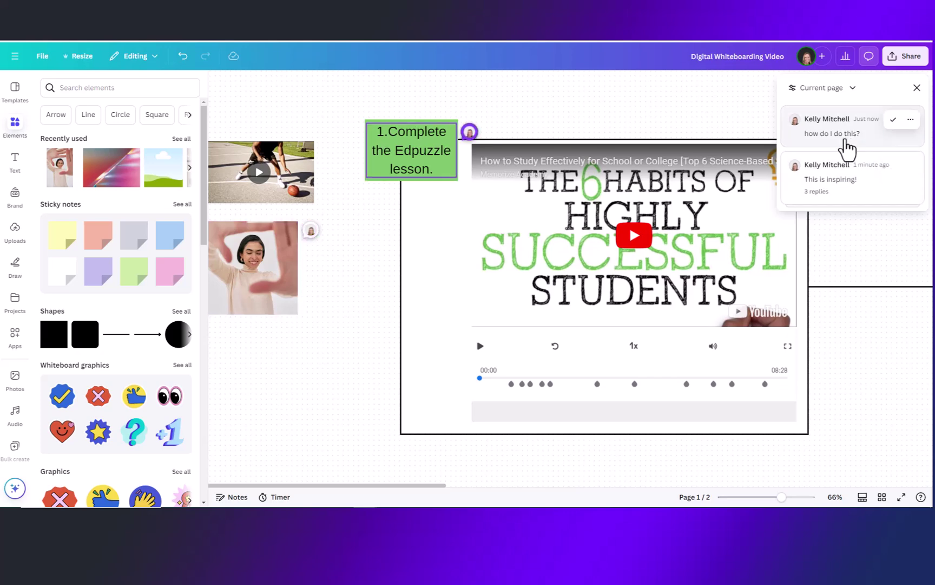
click(893, 120)
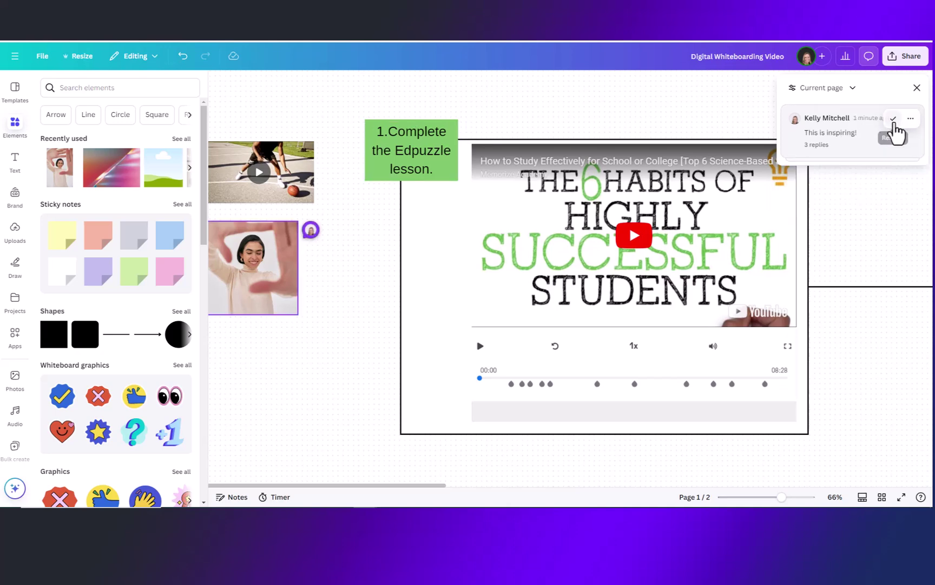
click(893, 120)
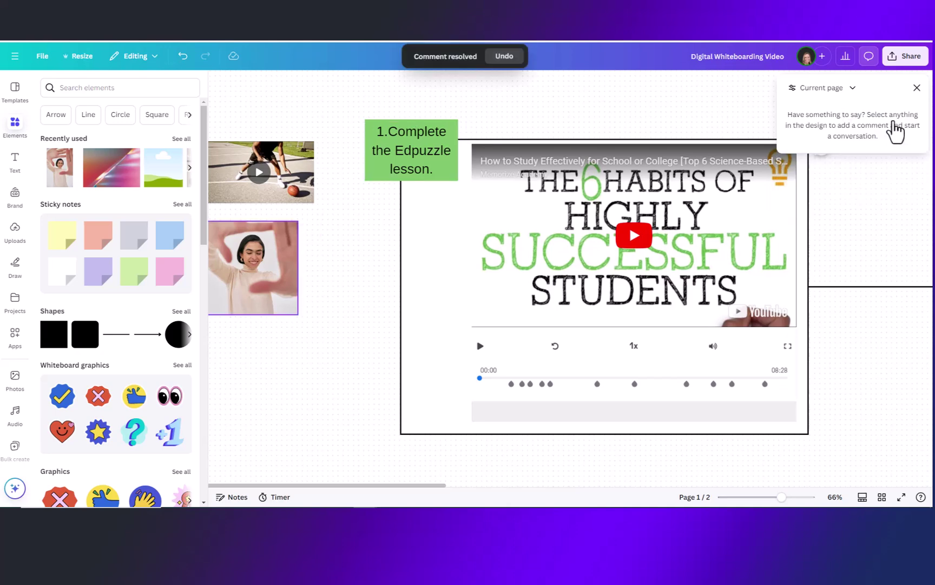
click(918, 87)
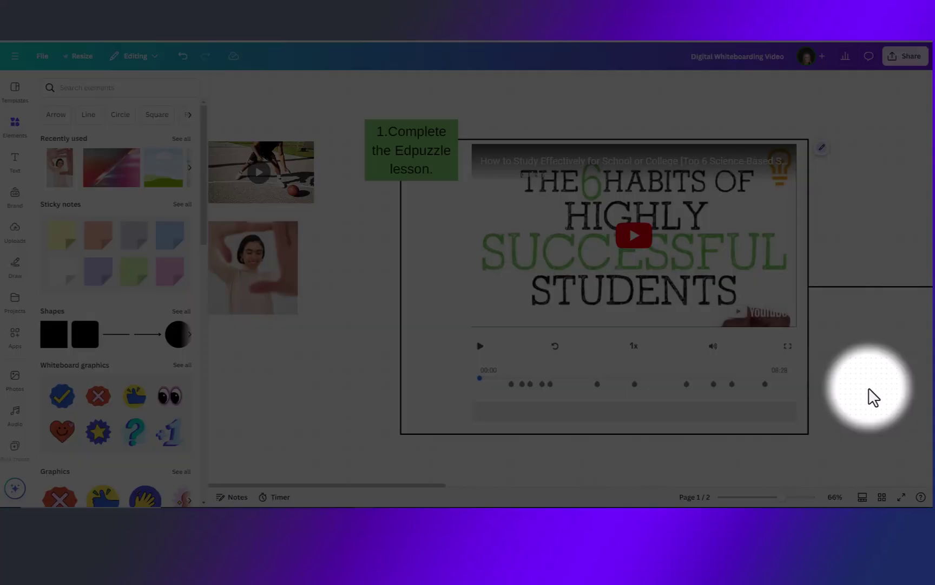
- Check who has access to the whiteboard and keep the share link open to anyone
click(909, 58)
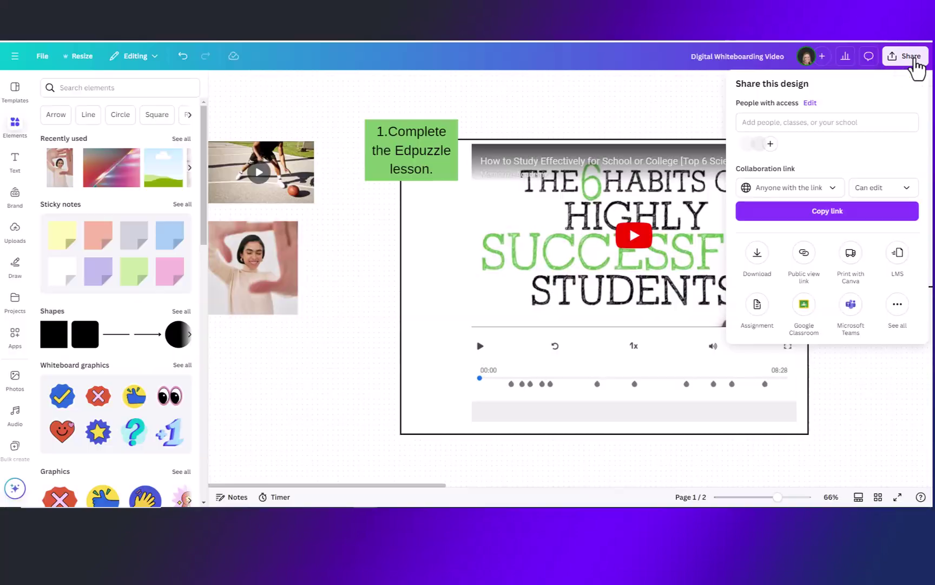
click(752, 123)
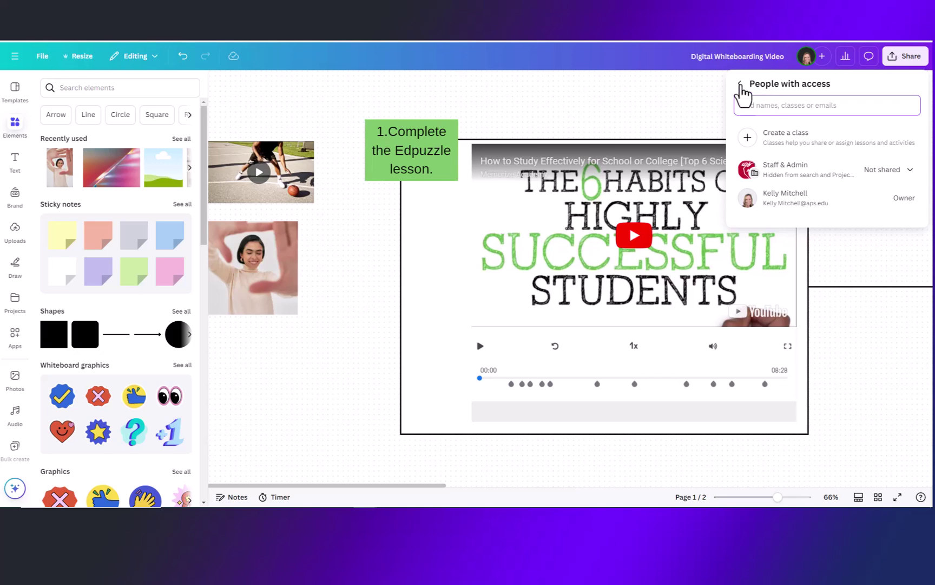
click(740, 84)
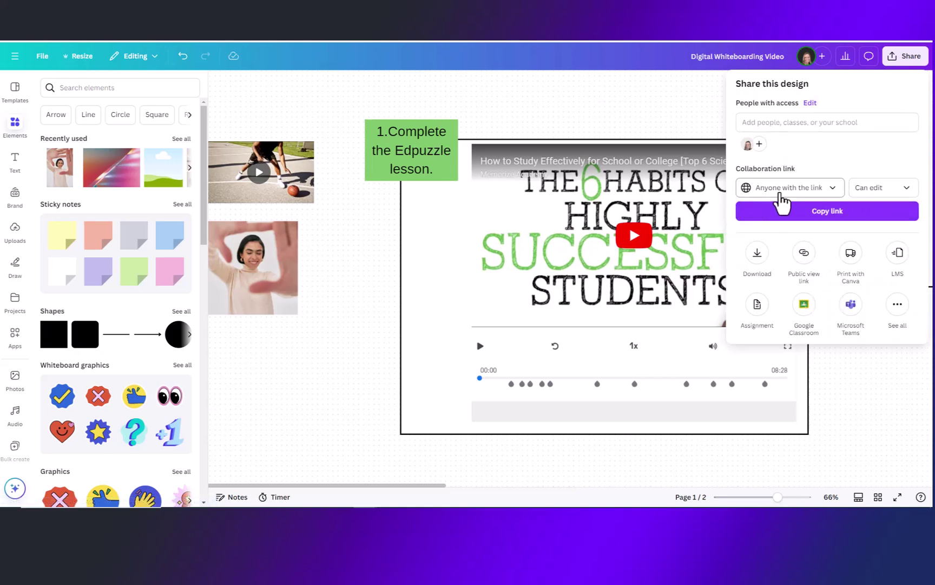
click(831, 186)
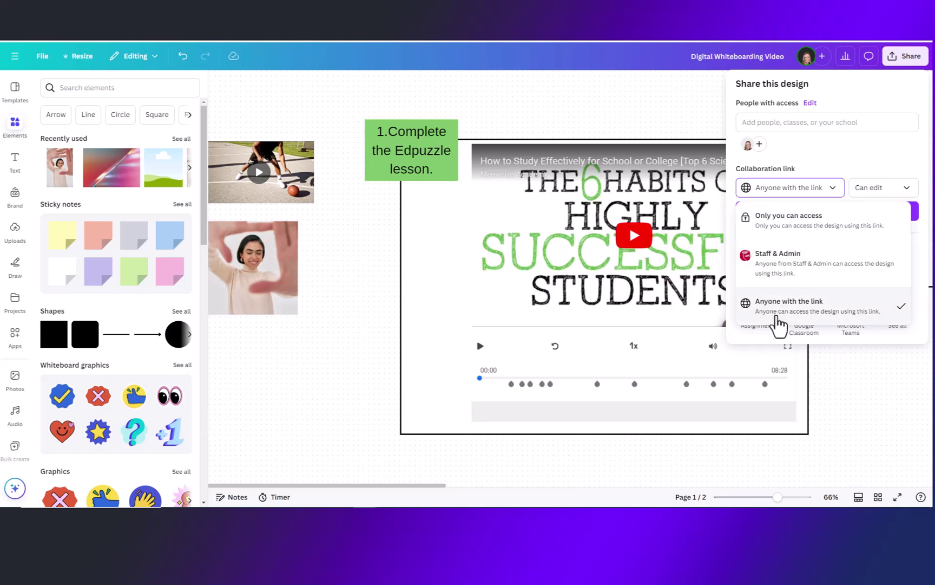
click(866, 152)
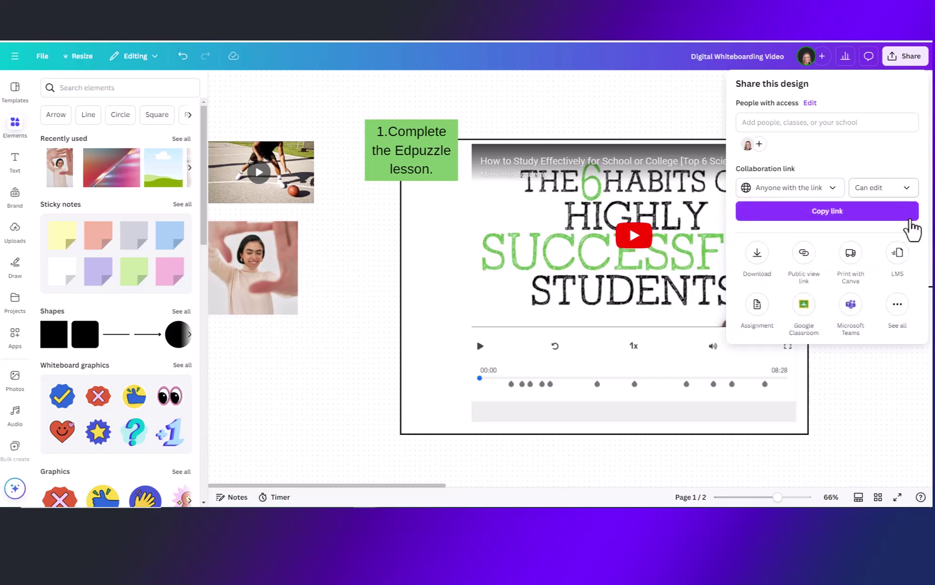
- Try comment-only and view-only link permissions, settle on Can edit, then begin adding people
click(908, 190)
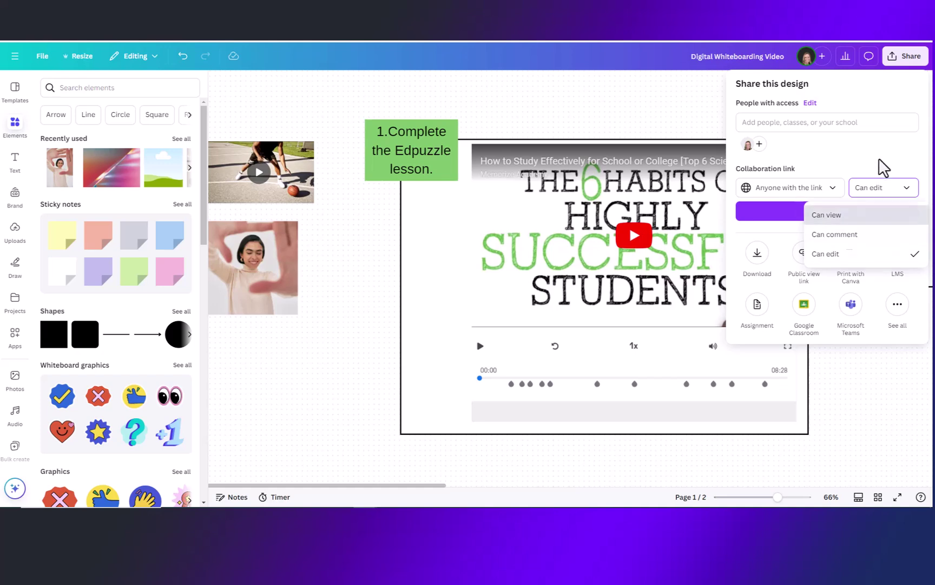
click(879, 172)
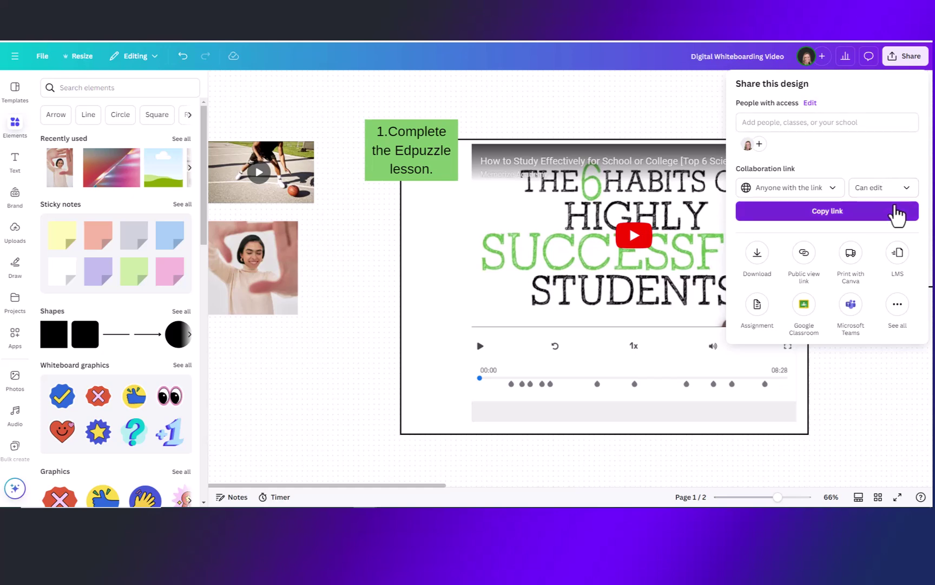
click(906, 189)
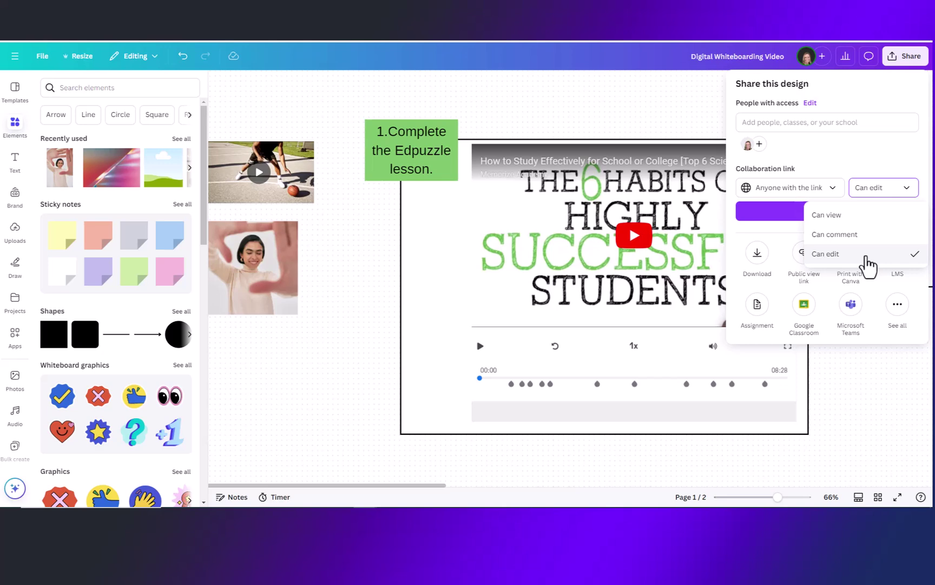
click(856, 236)
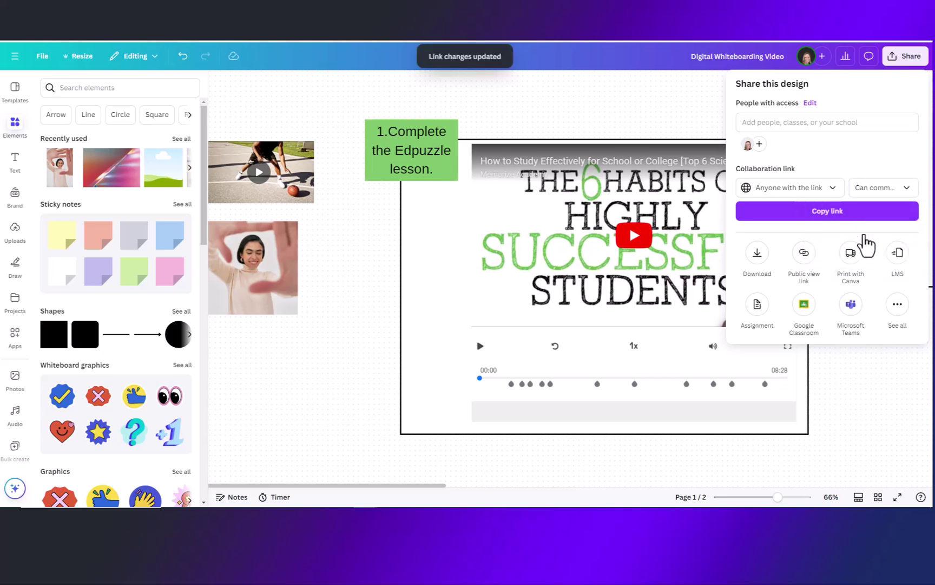
click(904, 190)
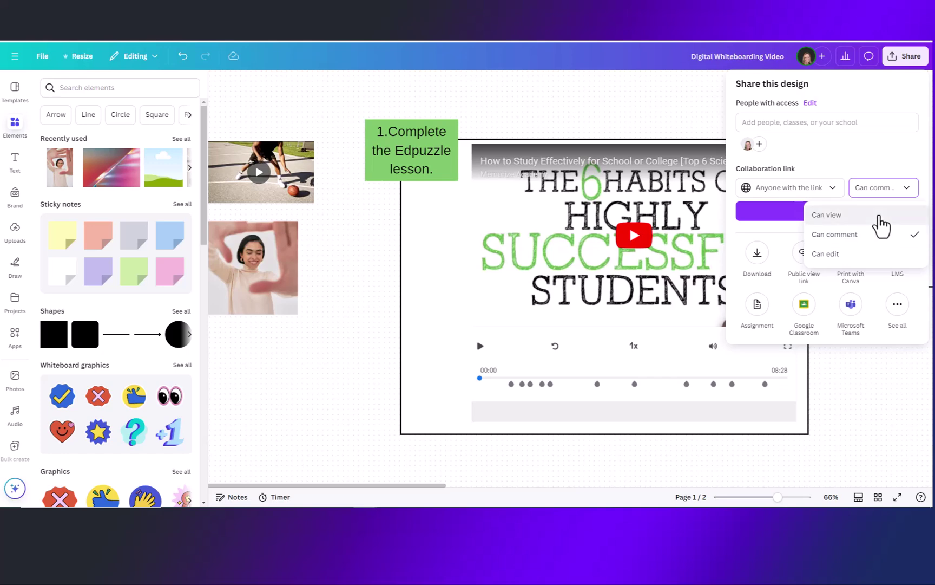
click(879, 215)
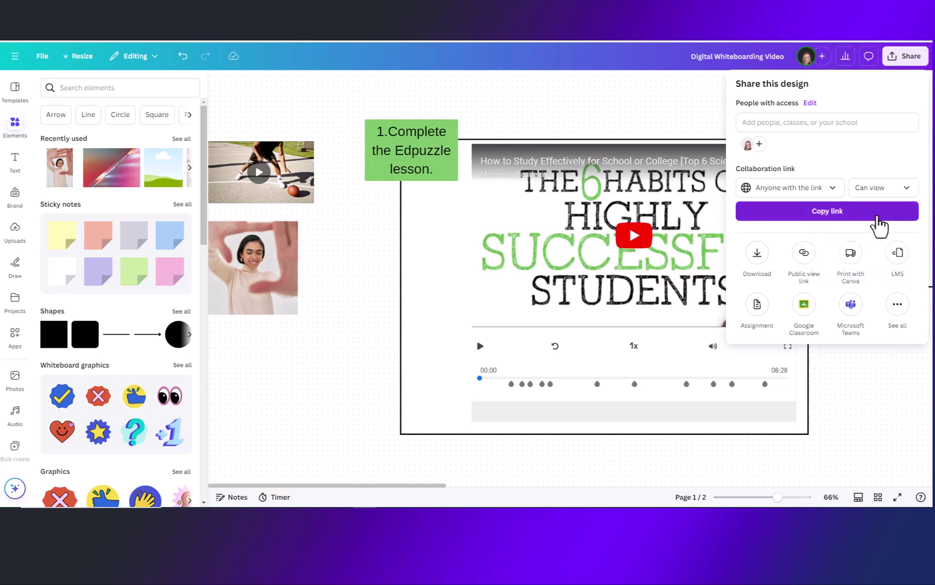
click(905, 194)
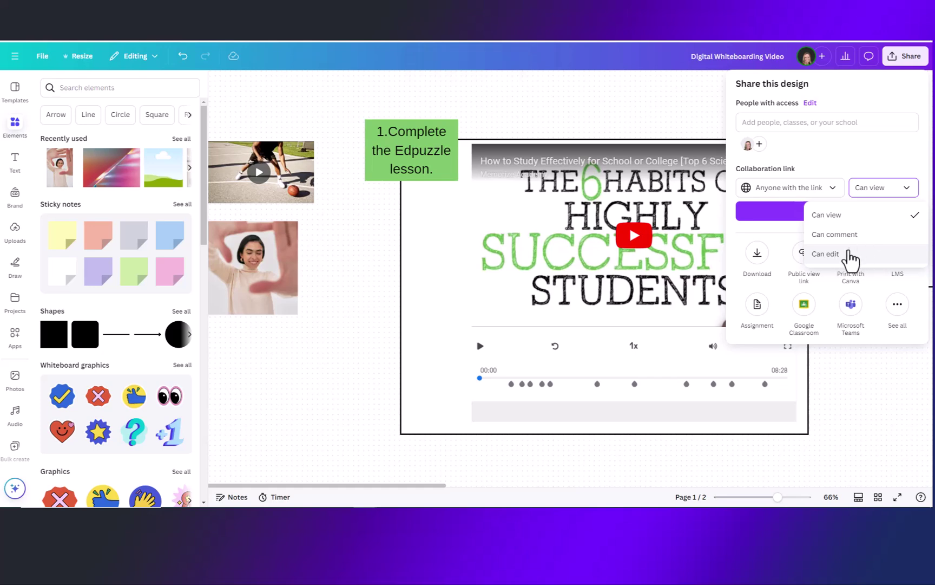
click(848, 260)
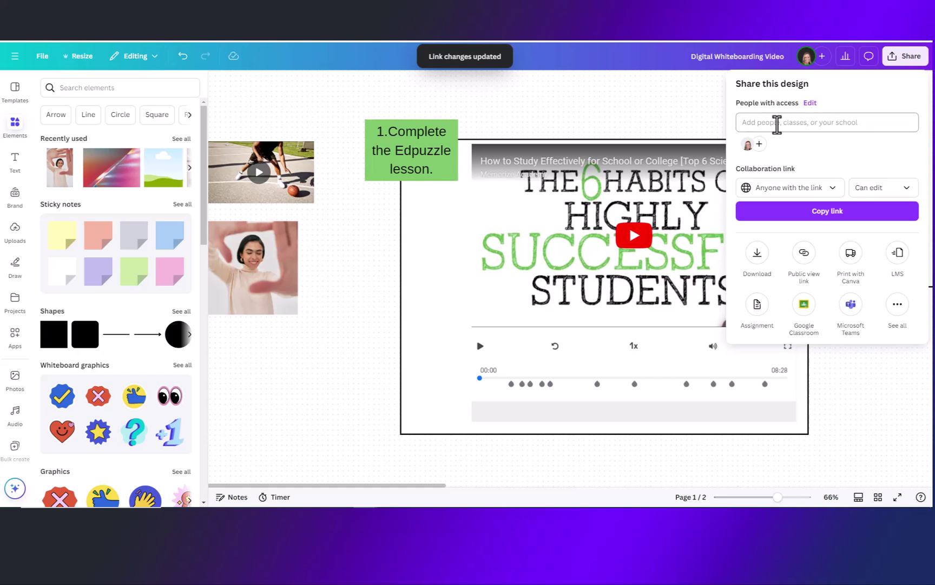
click(809, 123)
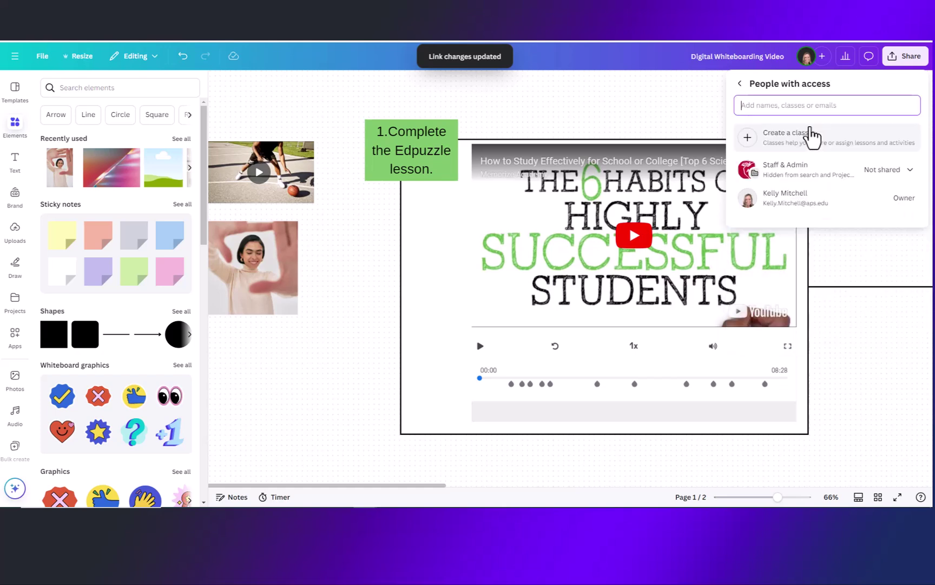
- Preview assignment sharing with Canva, then Google Classroom submissions, and close sharing without publishing
click(741, 84)
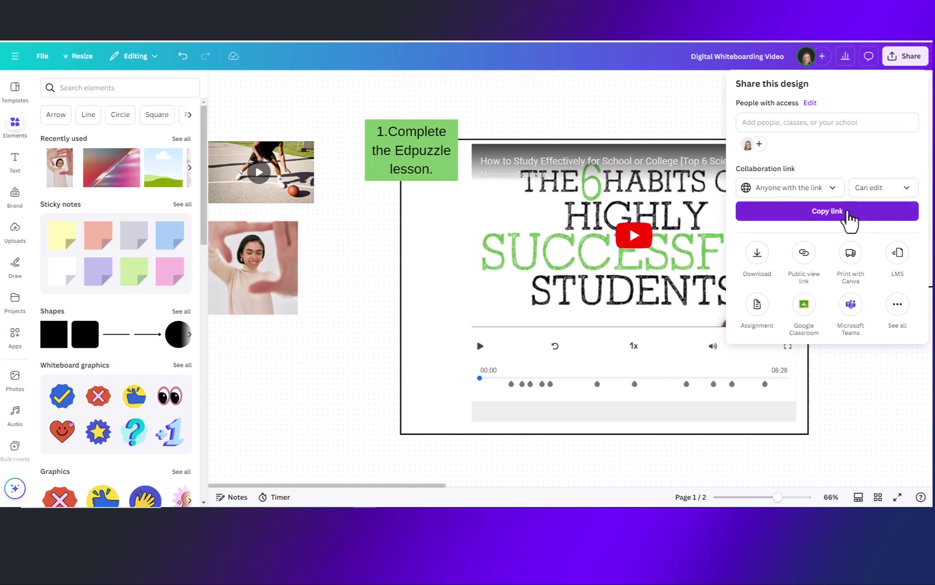
click(756, 304)
click(782, 129)
click(761, 148)
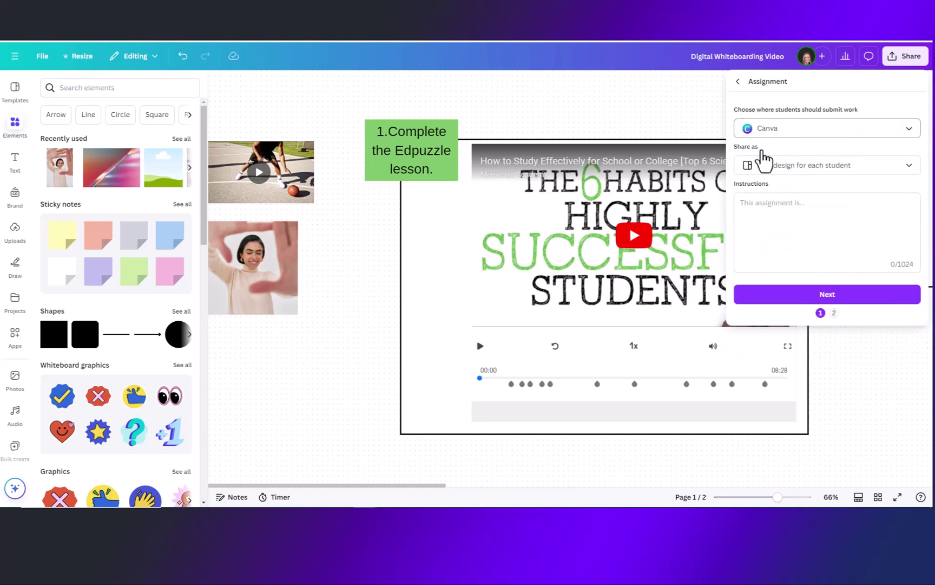
click(801, 128)
click(788, 168)
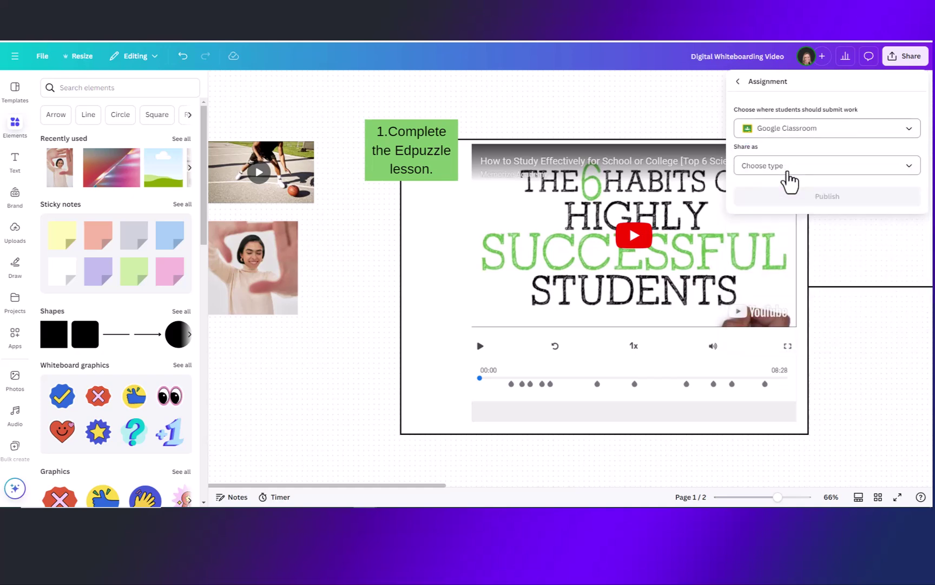
click(831, 168)
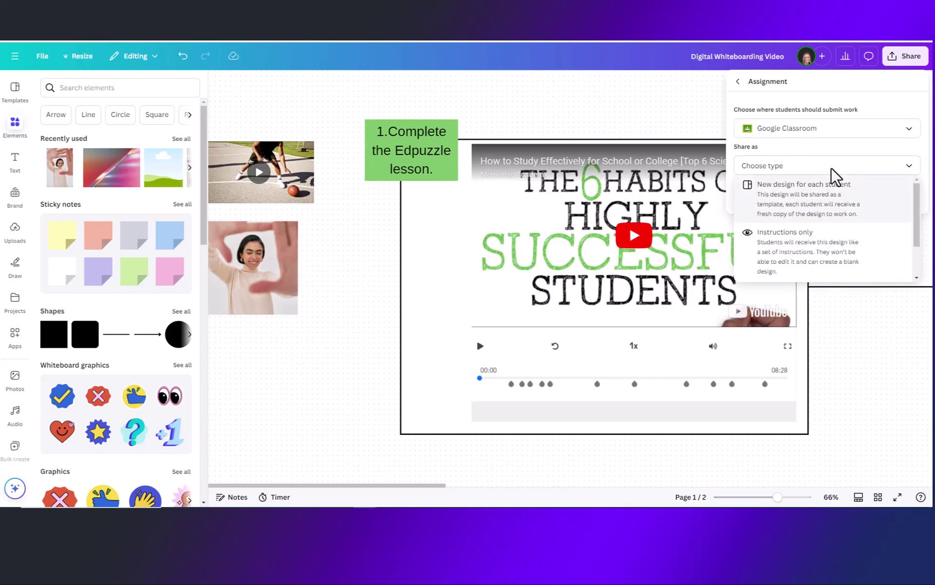
click(812, 141)
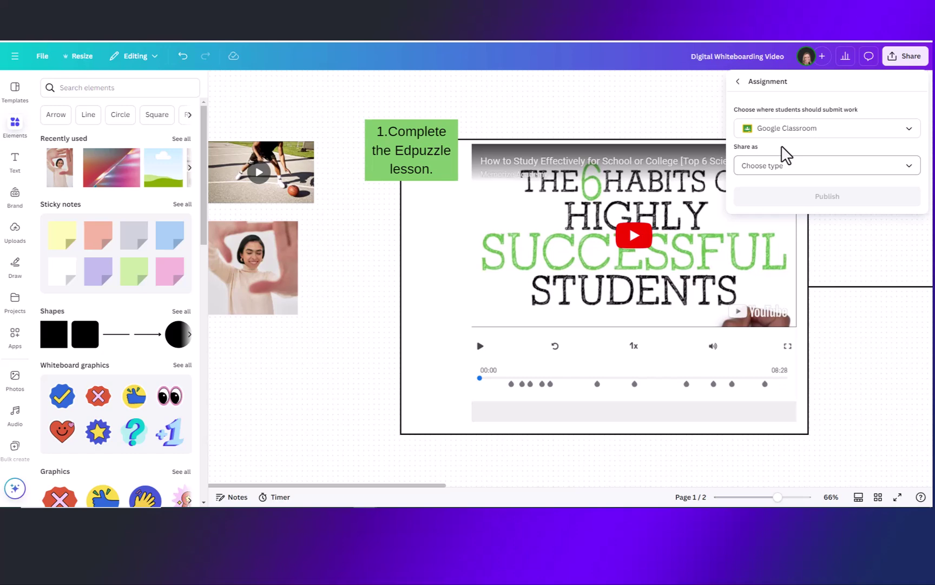
click(681, 87)
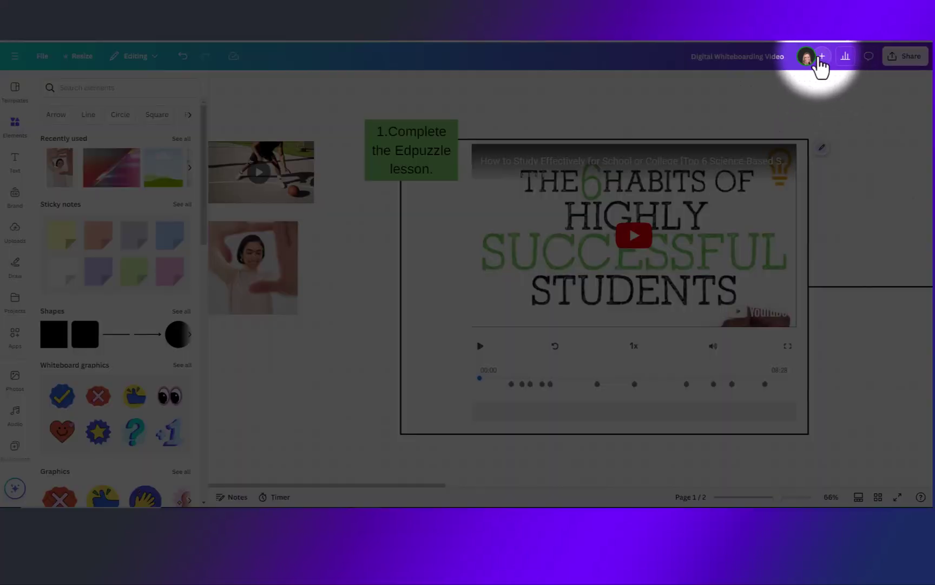
- Add a colleague as a collaborator with Can edit permission and share the design
click(821, 57)
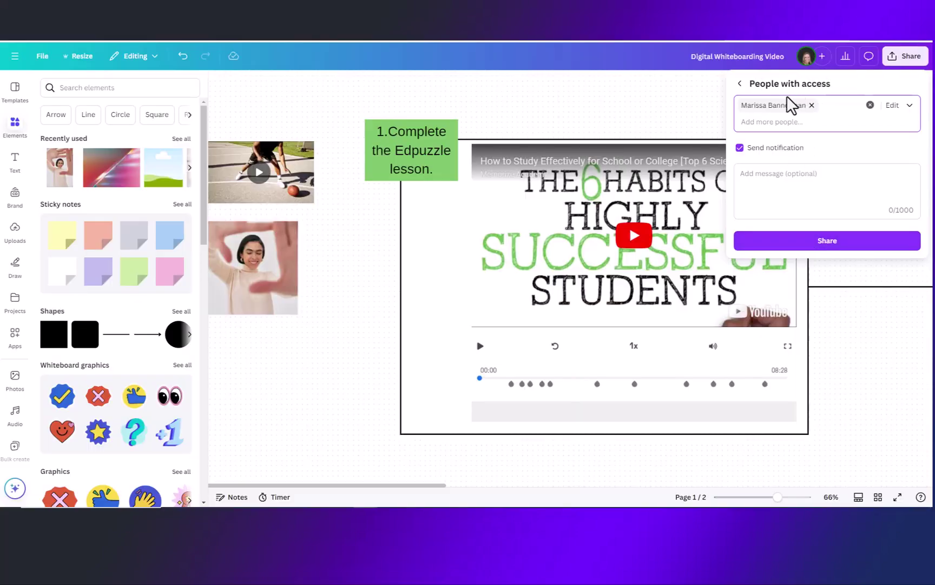
click(910, 106)
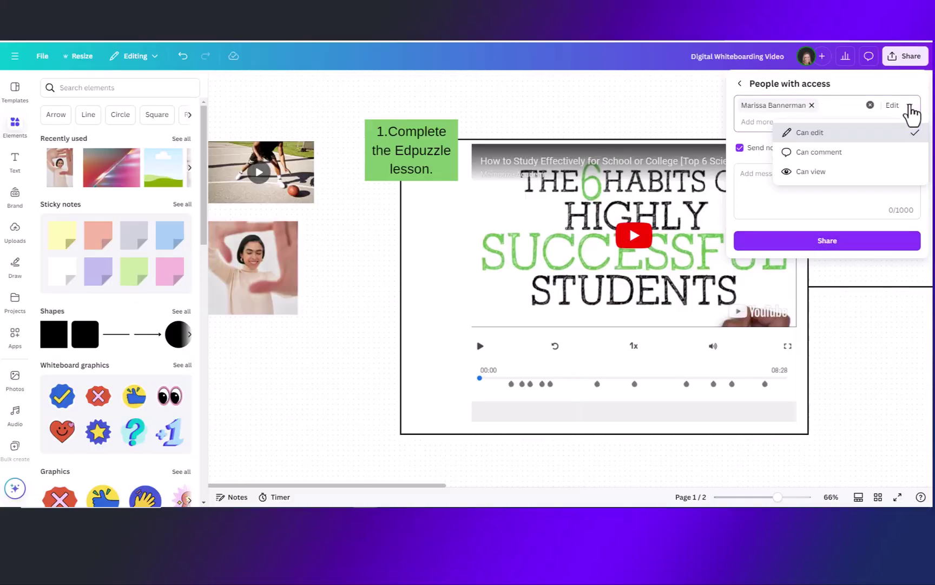
click(907, 135)
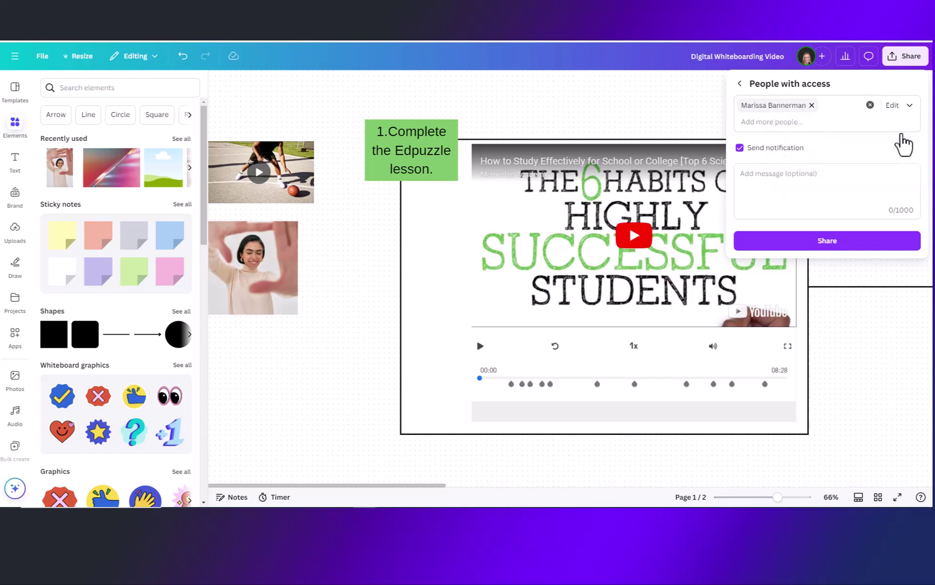
click(771, 242)
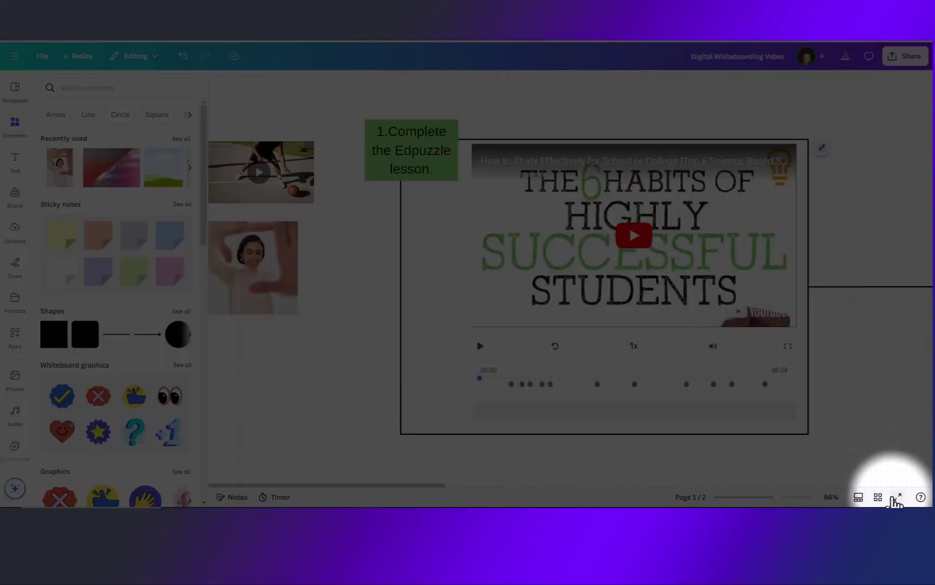
click(898, 496)
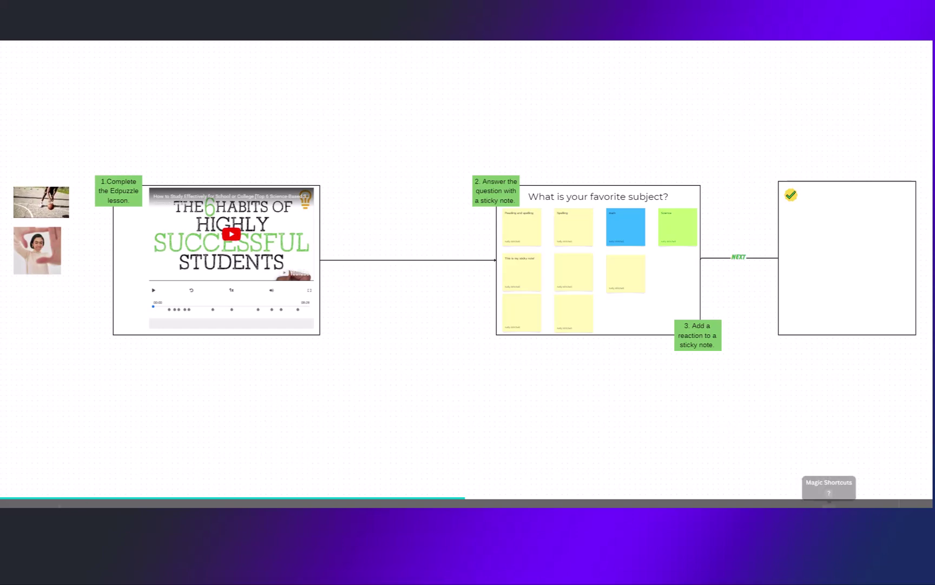
click(829, 504)
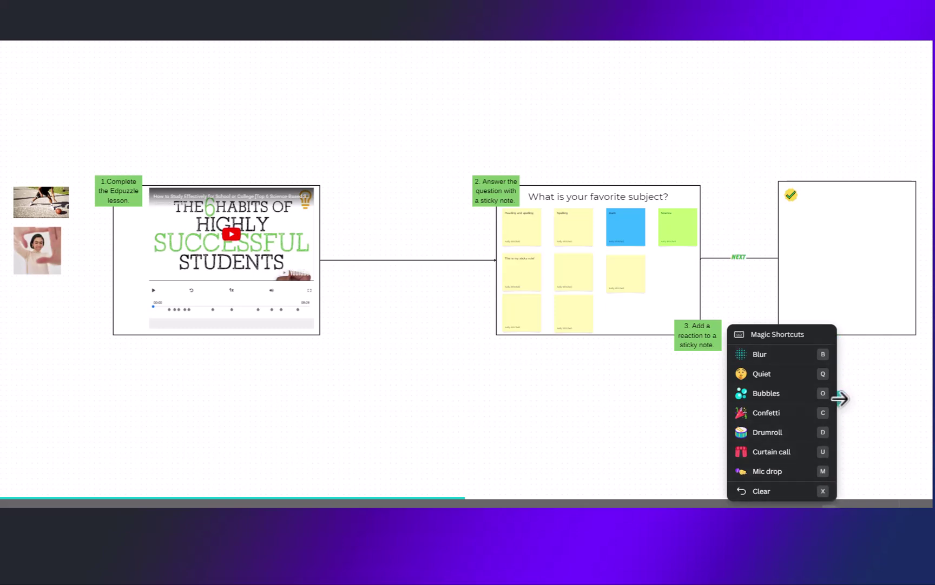
key(o)
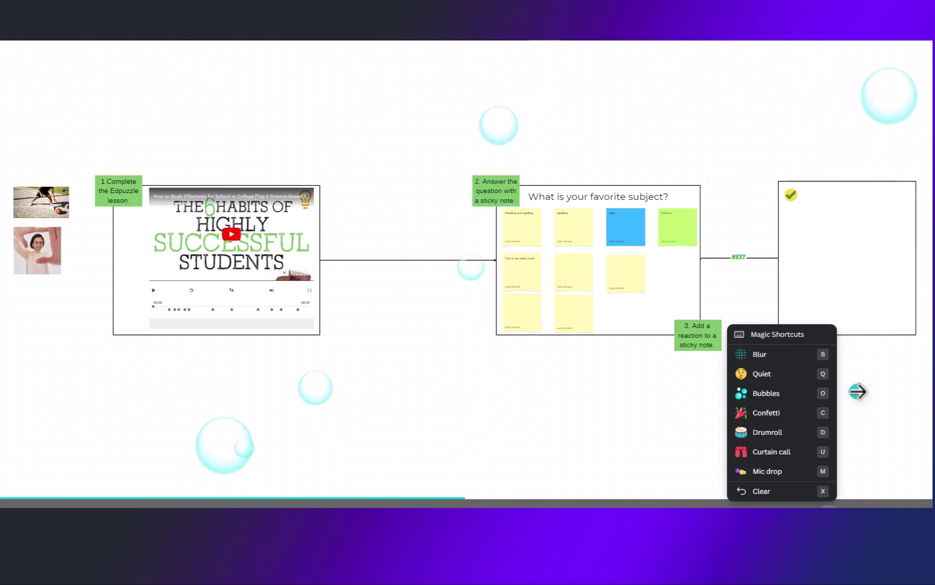
key(d)
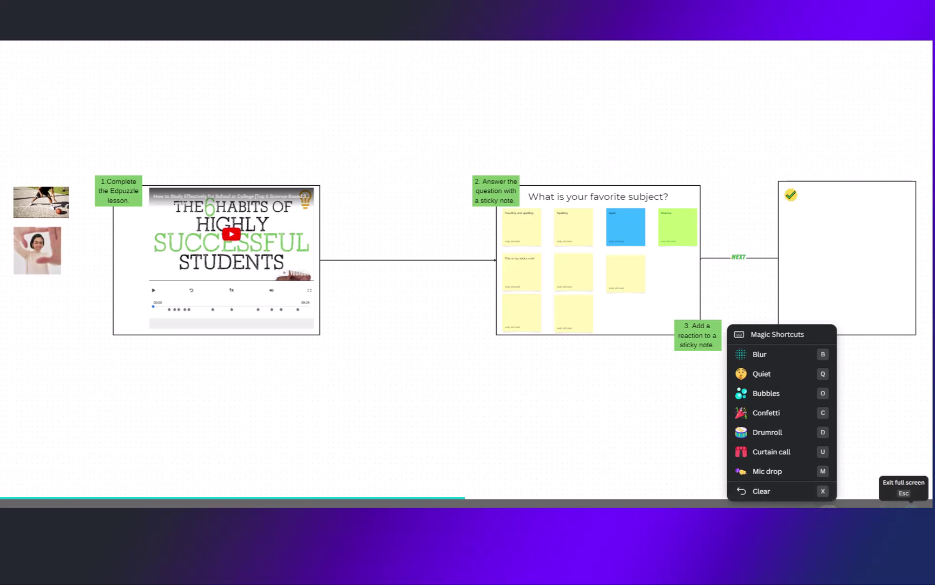
click(910, 503)
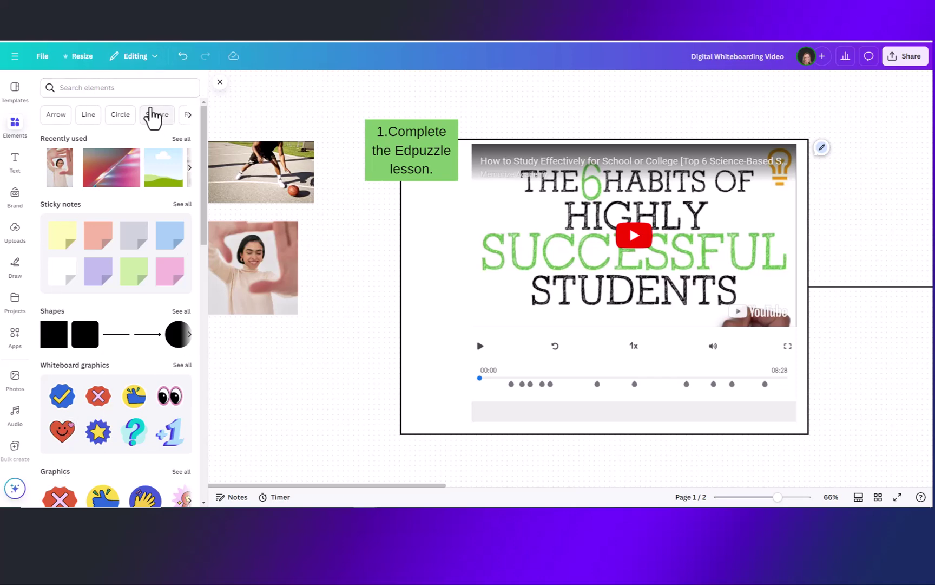
- Close the Elements panel, switch the whiteboard to Viewing mode, then return to Editing
click(219, 82)
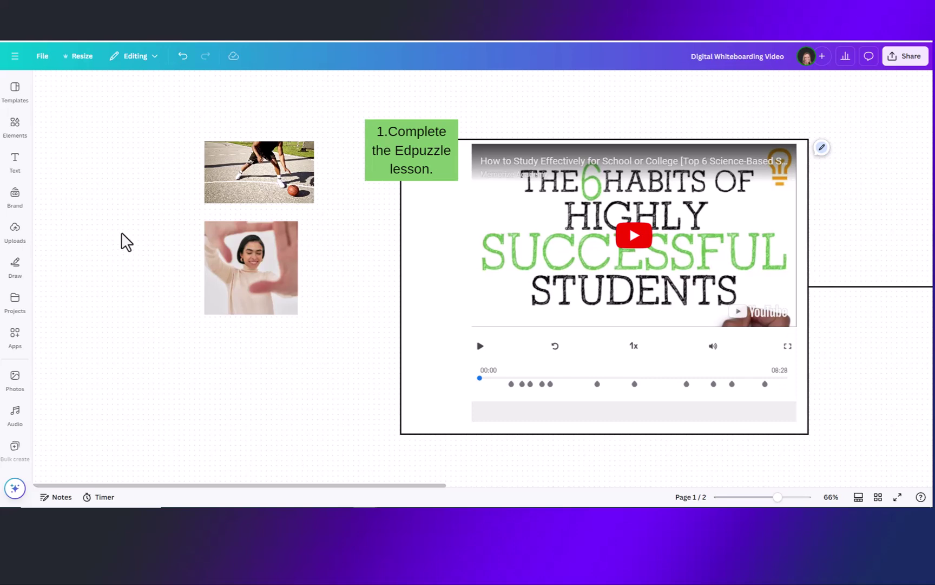
click(154, 57)
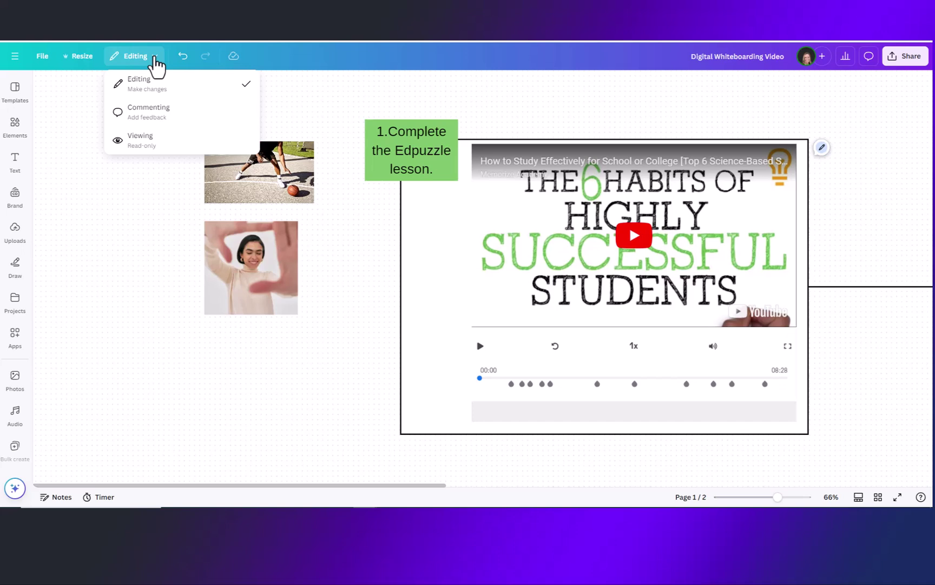
click(150, 145)
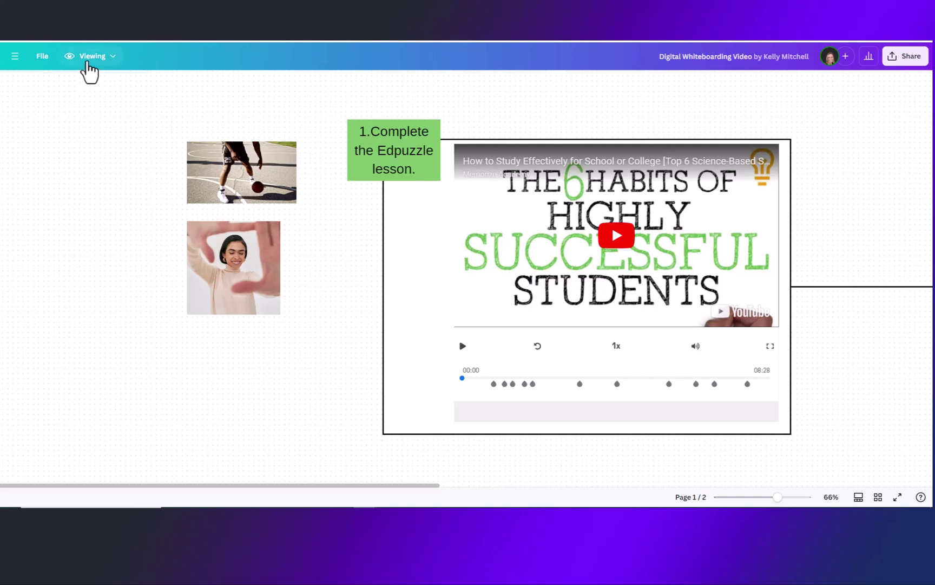
click(104, 57)
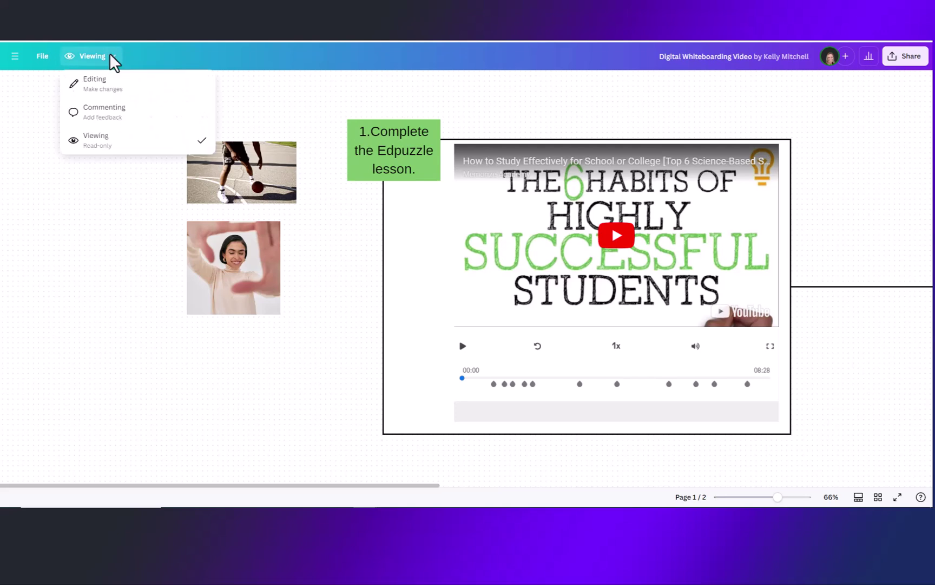
click(105, 96)
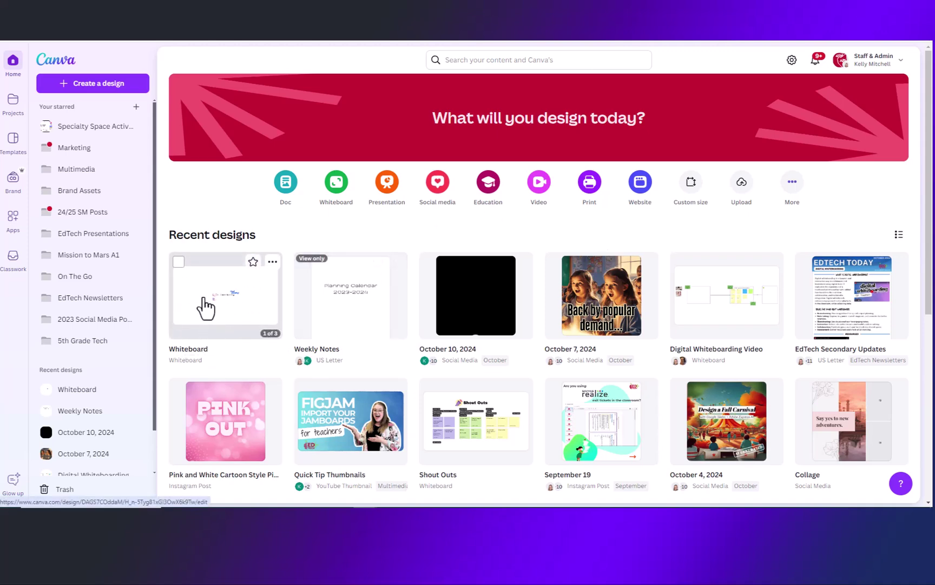
- Star the Whiteboard design on the home page and open its more-options menu
click(253, 262)
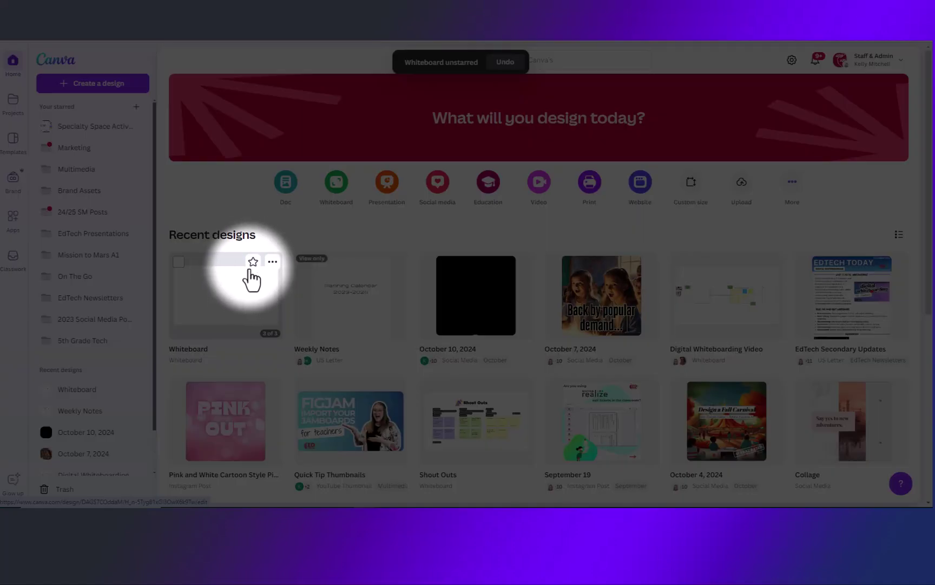
click(253, 262)
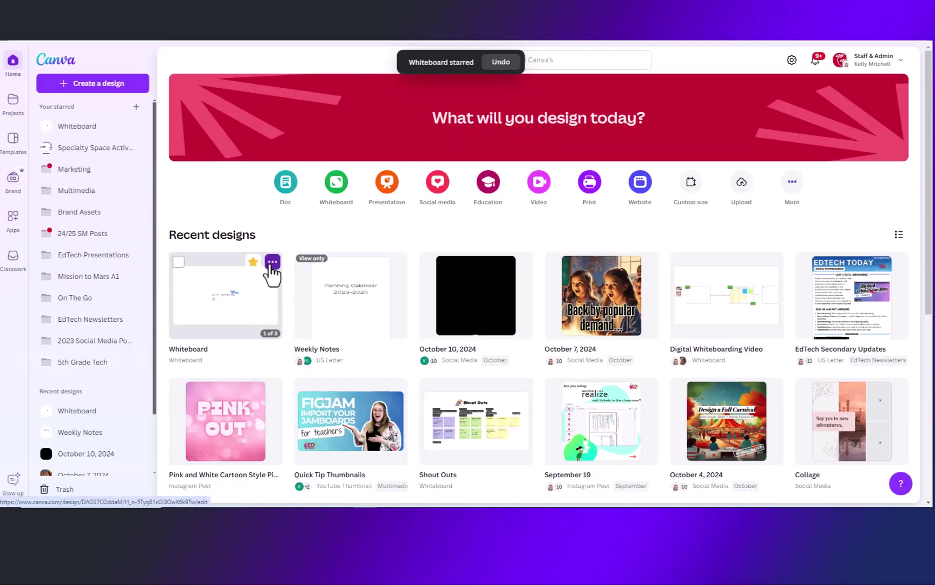
click(271, 263)
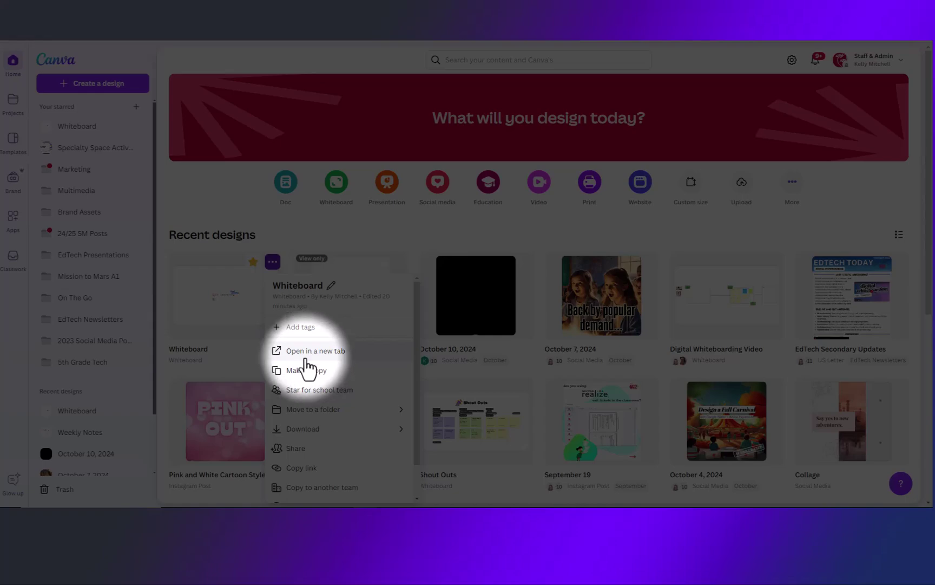
scroll(314, 422, down, 1)
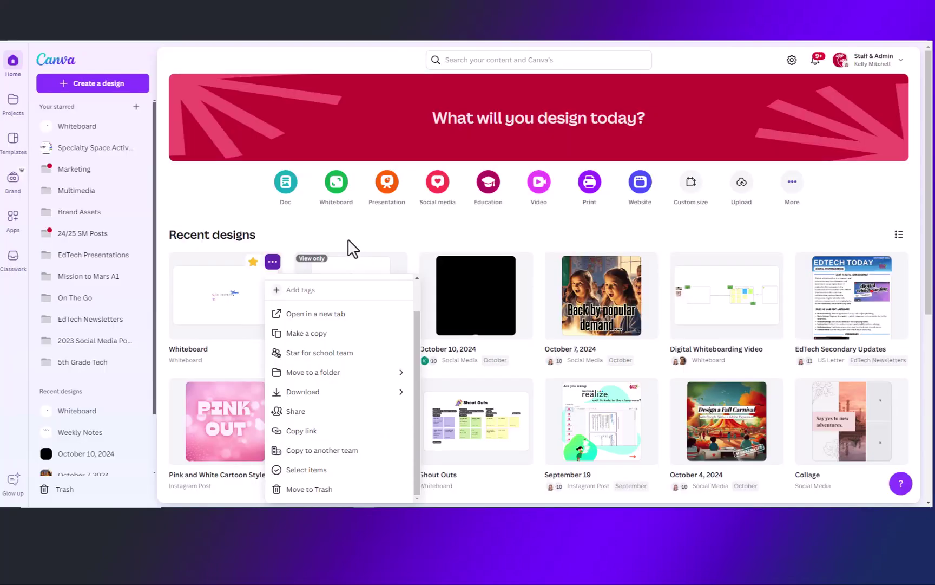